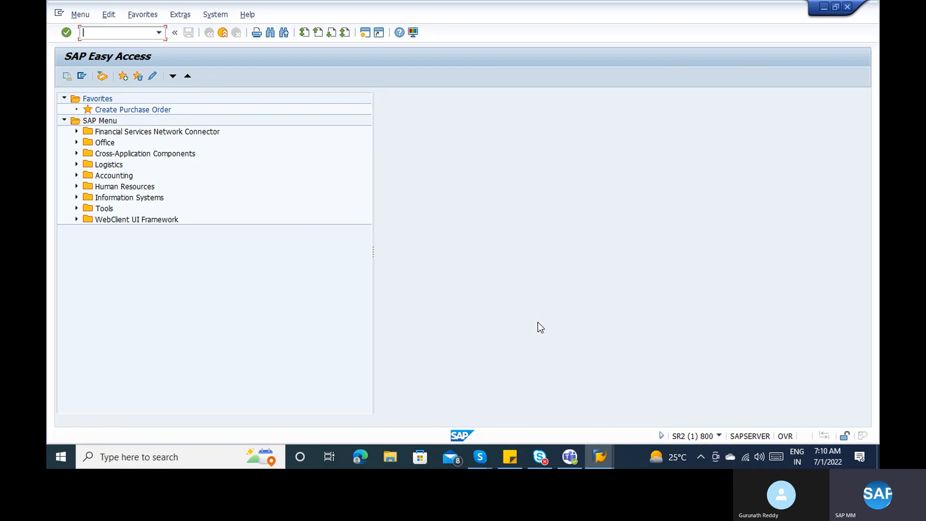
Step: Open the Create Material transaction with code MM01 and browse the available material types
text(MM01)
key(Return)
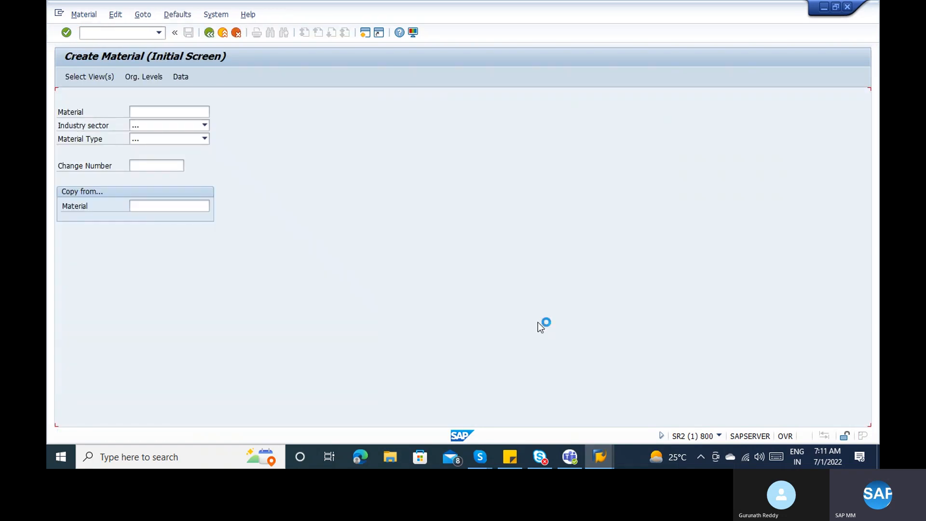
click(201, 139)
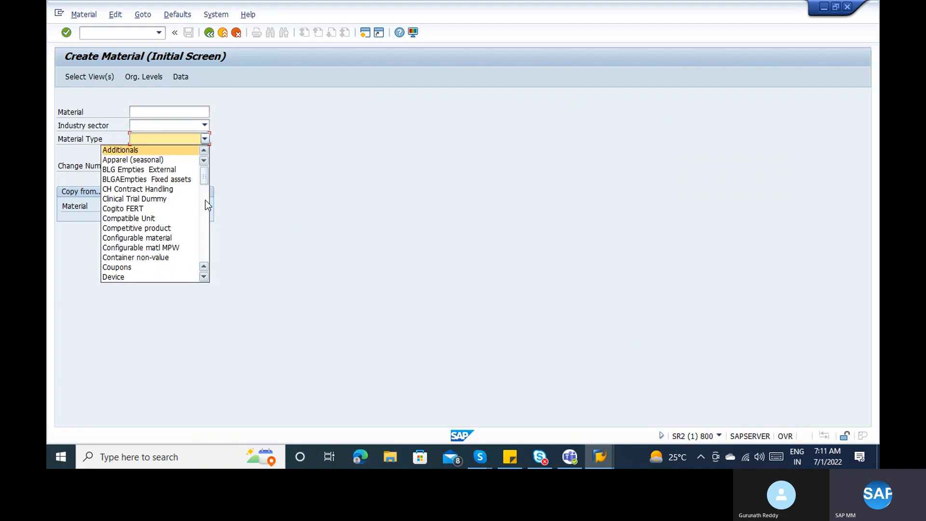
scroll(204, 200, down, 4)
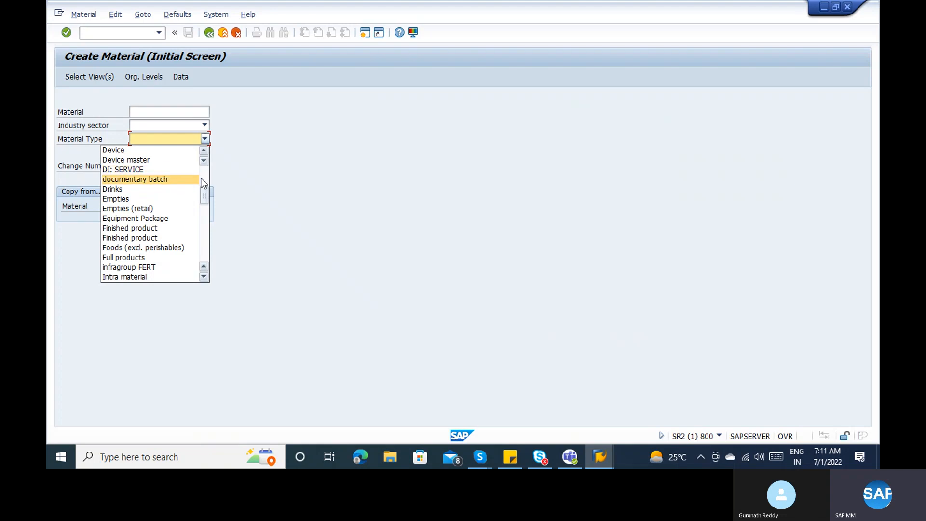
scroll(203, 174, up, 4)
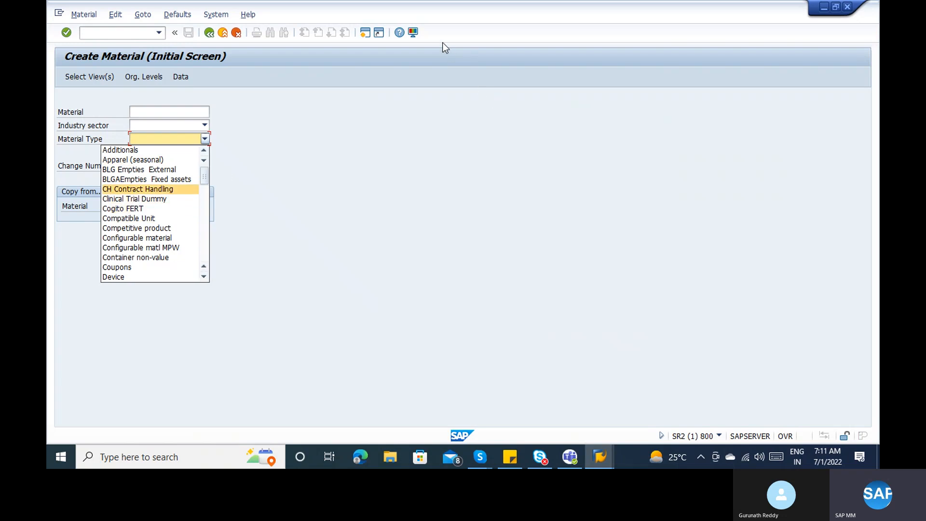
Step: Enable showing keys within dropdown lists in the Visualization 1 settings of the SAP GUI options and apply the change
click(414, 32)
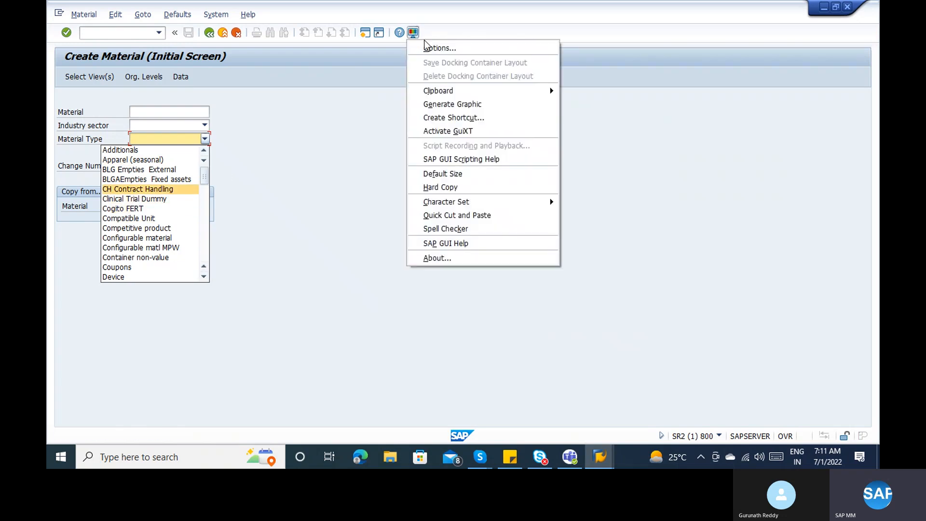
click(424, 46)
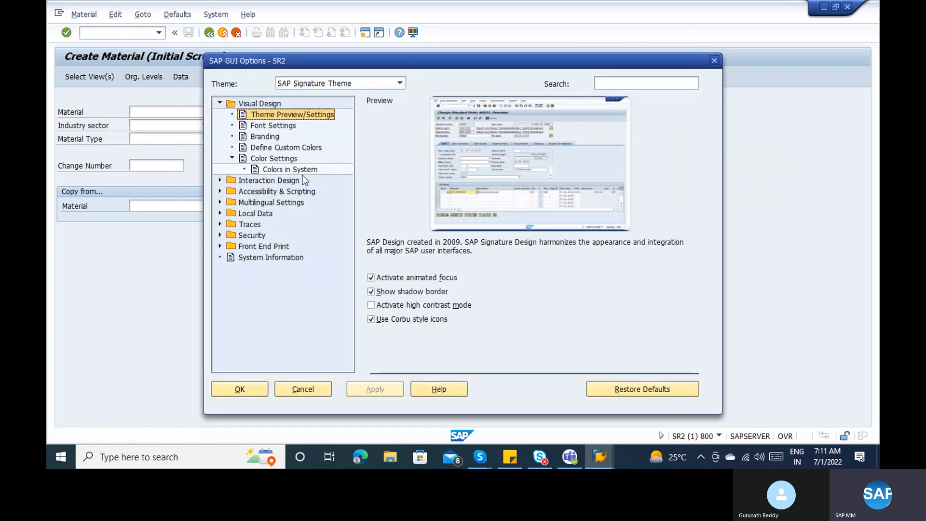
click(219, 181)
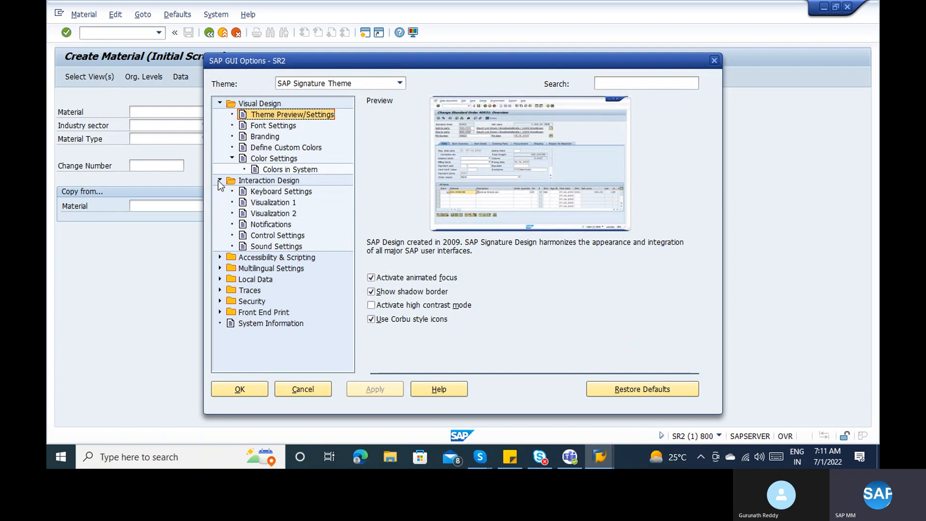
click(252, 203)
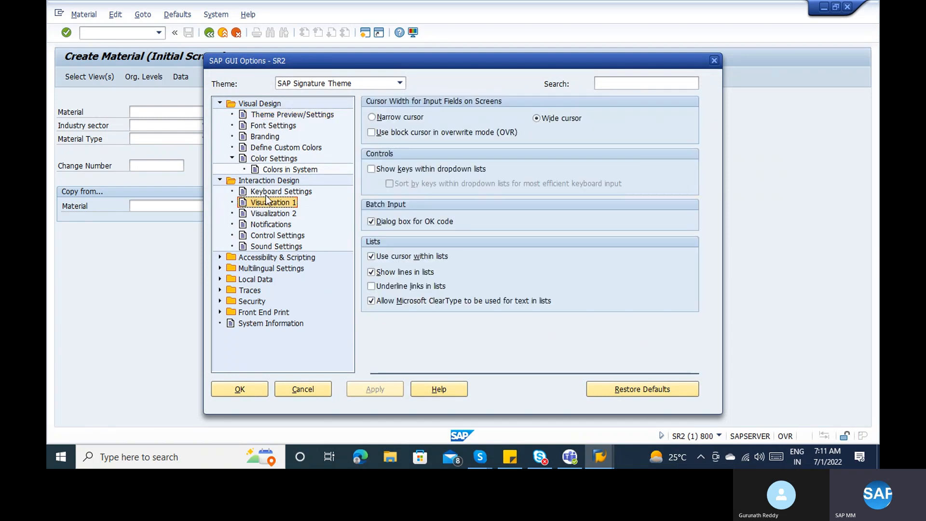
click(266, 191)
click(269, 203)
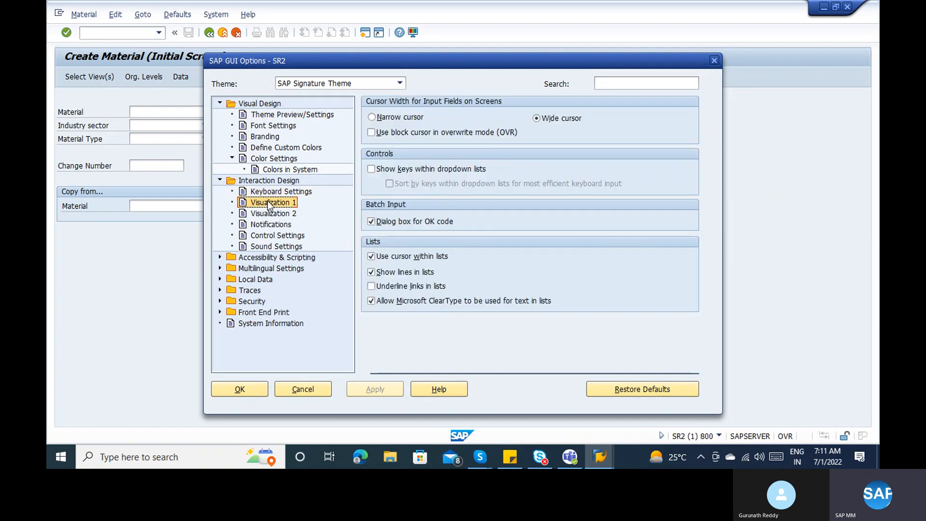
click(372, 170)
click(390, 184)
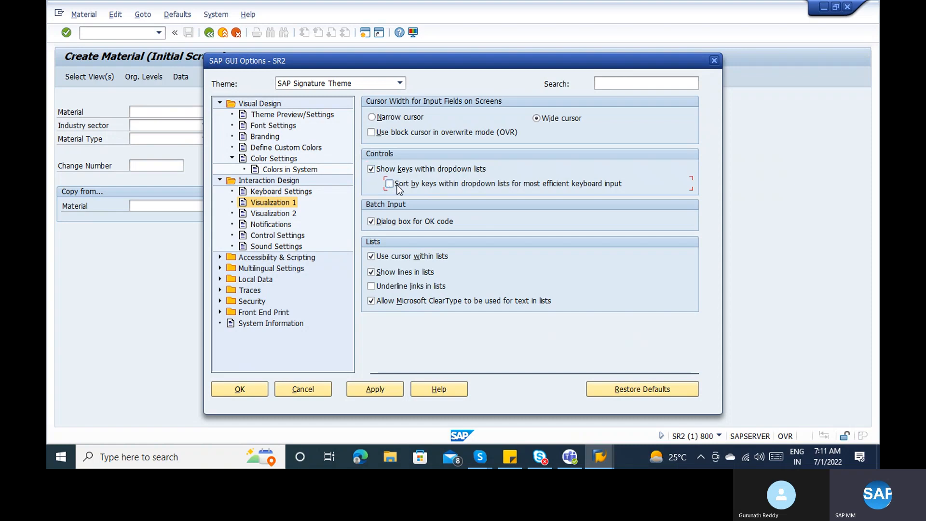
click(359, 389)
click(256, 389)
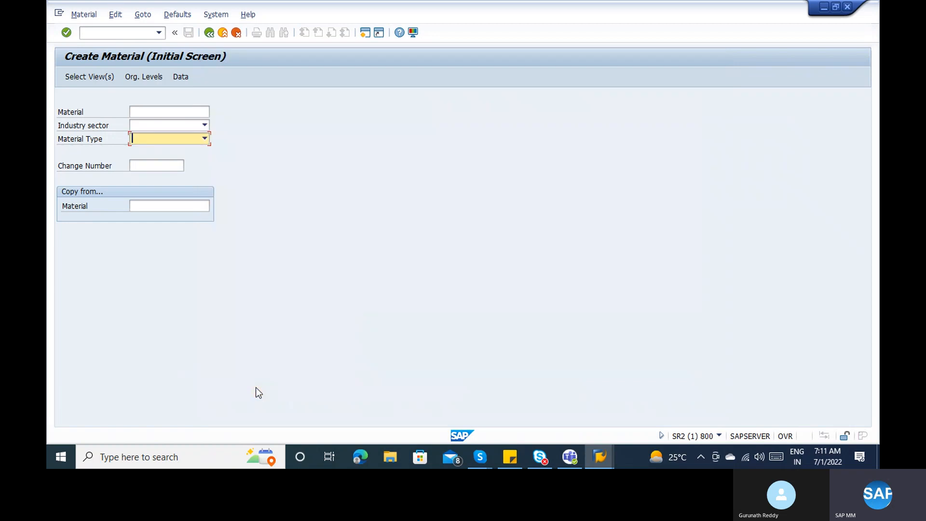
Step: Review the material type keys alongside their descriptions without choosing a material type
click(204, 139)
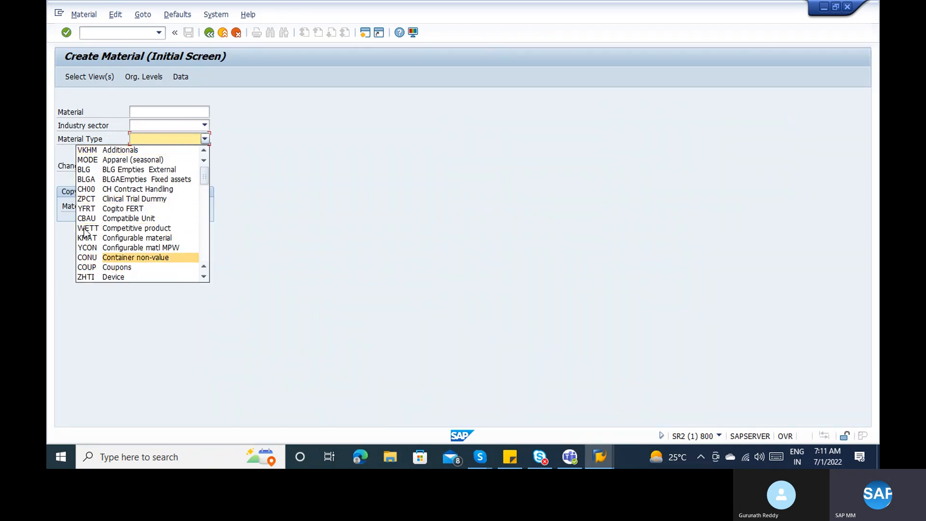
click(205, 203)
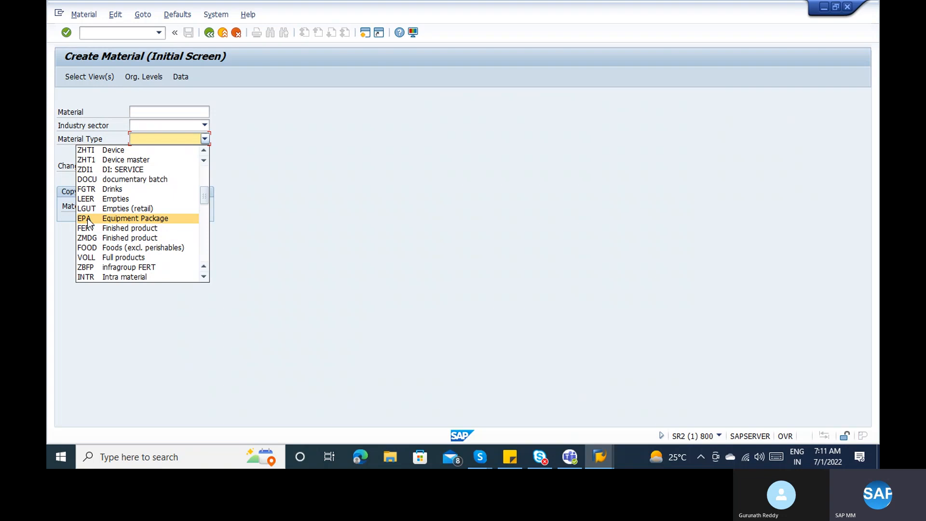
click(370, 219)
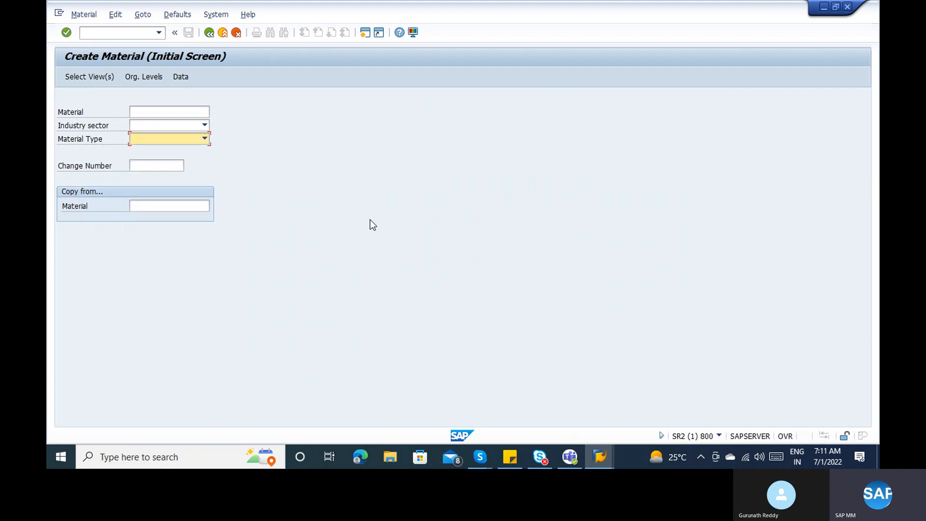
Step: Switch to Word and create a blank document
key(super)
text(word)
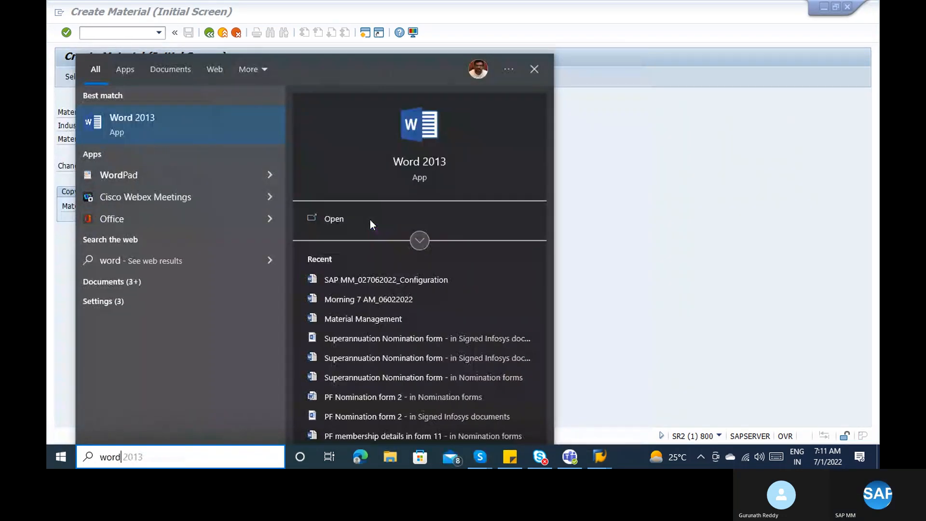
key(Return)
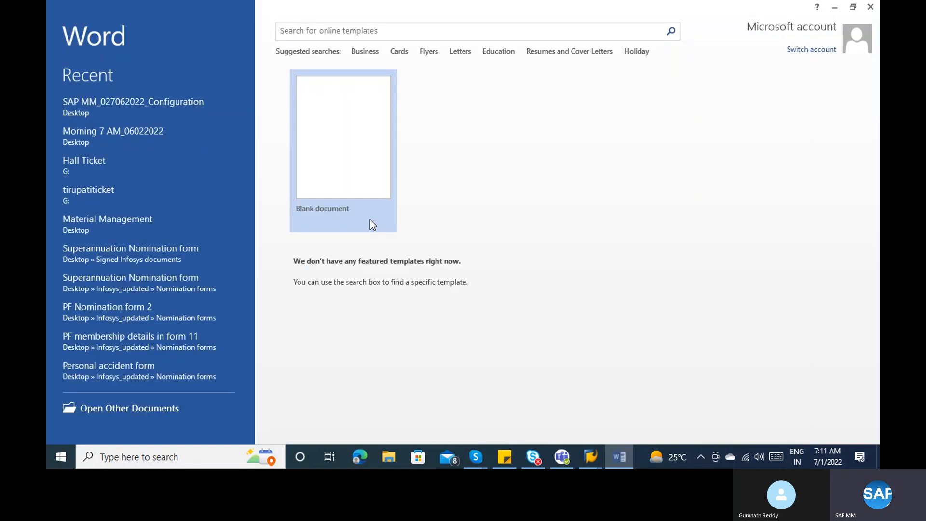
click(595, 351)
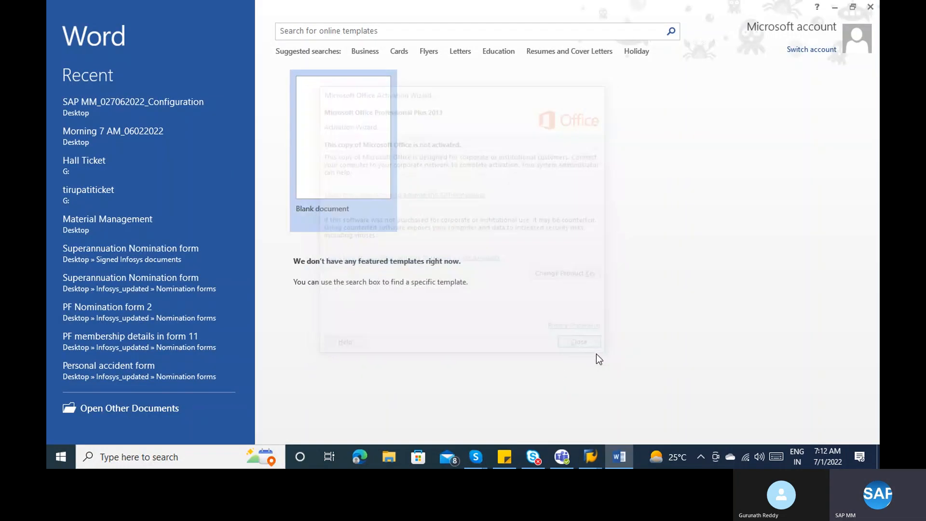
click(393, 206)
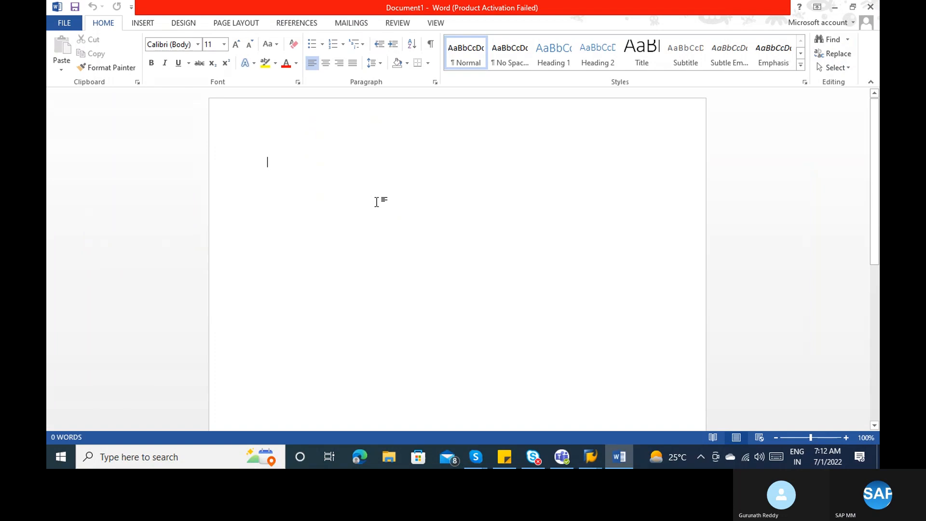
Step: Write three lines listing material types: "ROH – Raw material", "FERT – Finished" and "HALB – Semi finished goods"
text(ROH - )
text(Raw material)
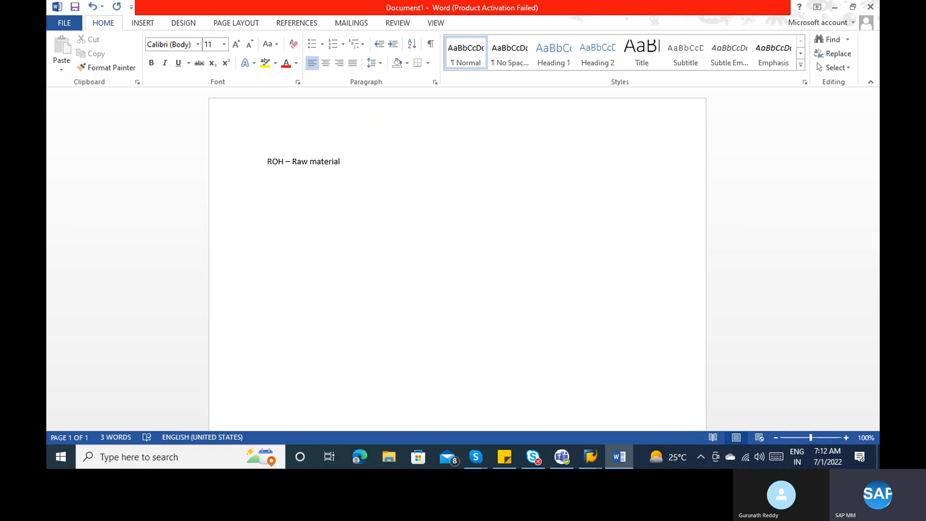
key(Return)
text(FERT )
text(- )
text(Finished)
key(Return)
text(HALB - Semi)
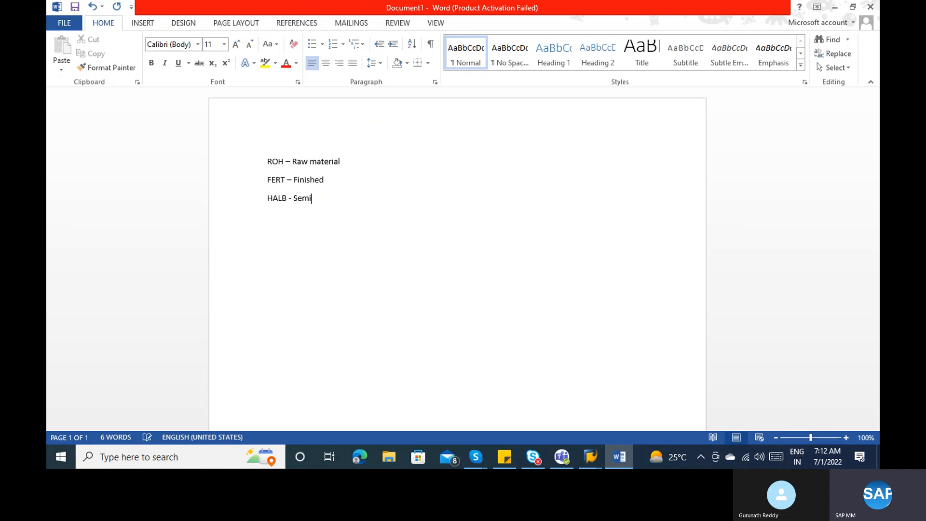
text( finished goods)
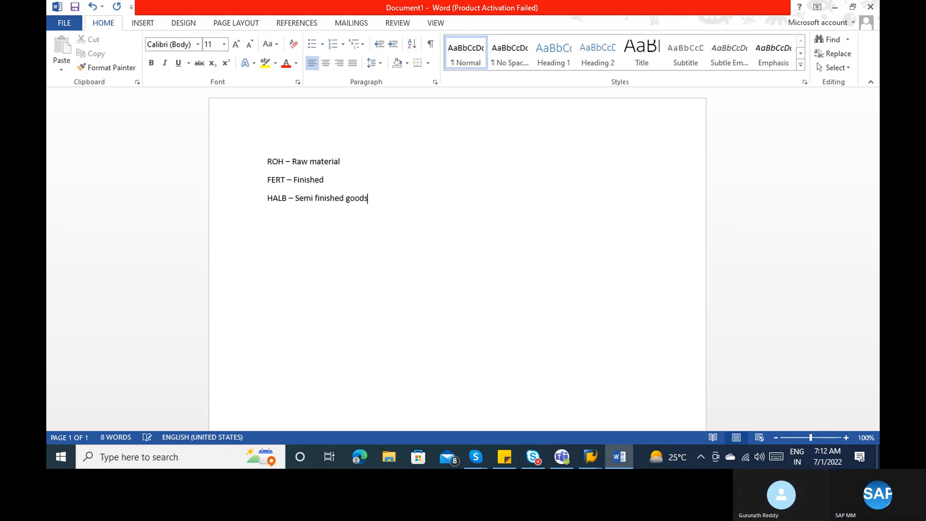
Step: Add the lines "PIPE – pIpe line" and "ERSA – Spare parts" to the material type list
key(Return)
text(PIPI)
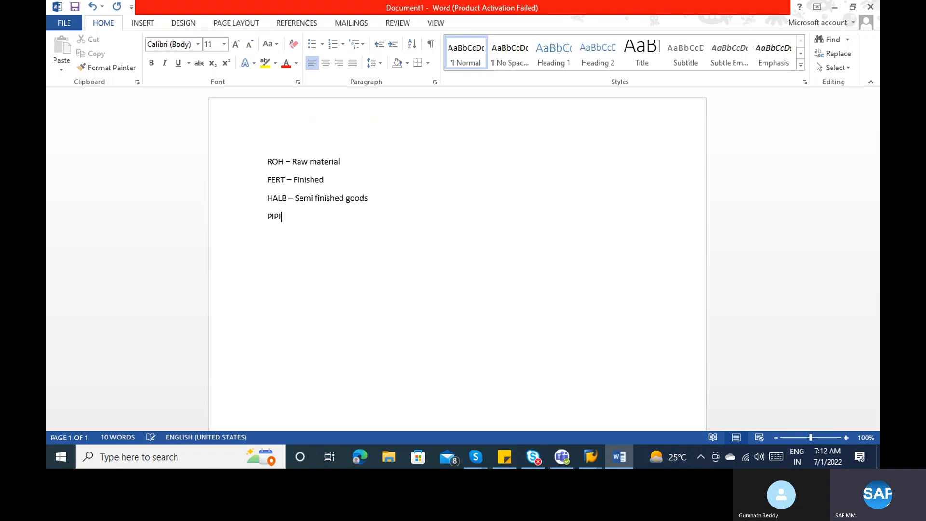
key(BackSpace)
text(E - {)
key(BackSpace)
text(pl)
text(pe line)
key(Return)
text(ERSA -)
text( Sparr)
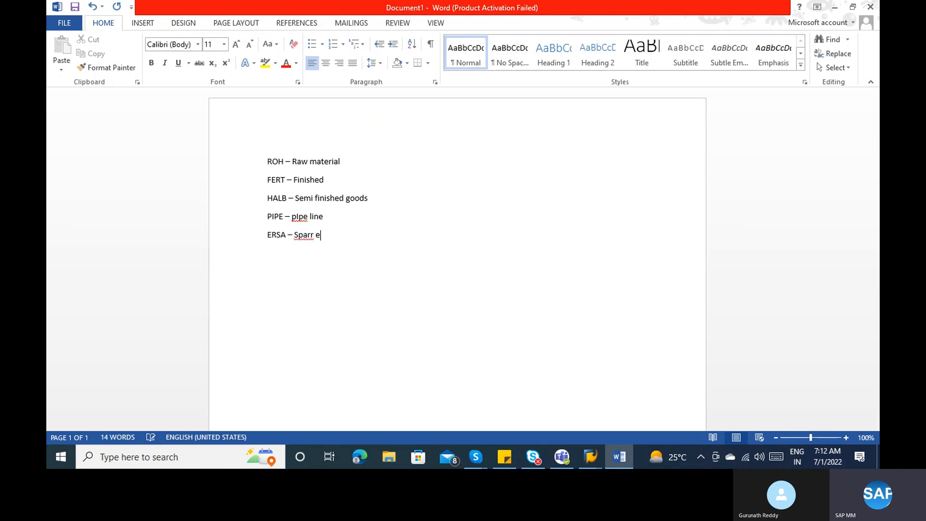
key(BackSpace)
text(e parts)
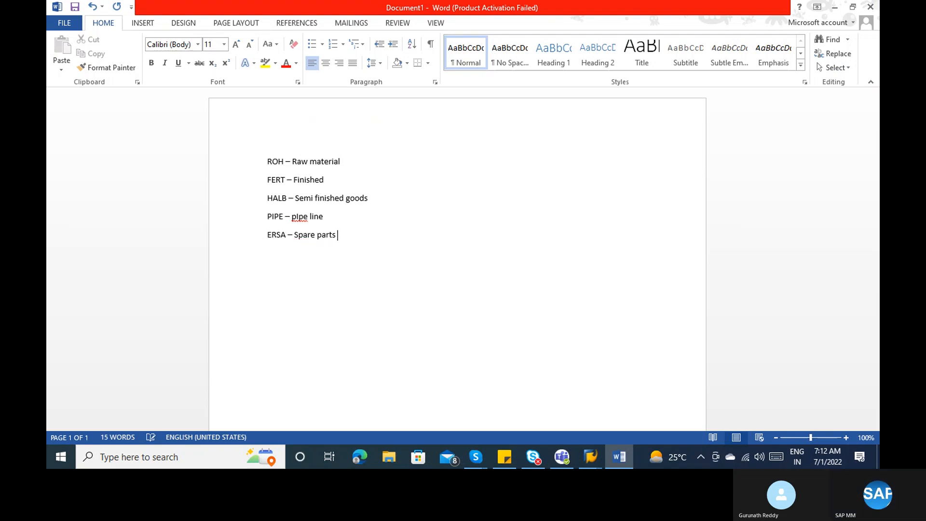
key(Return)
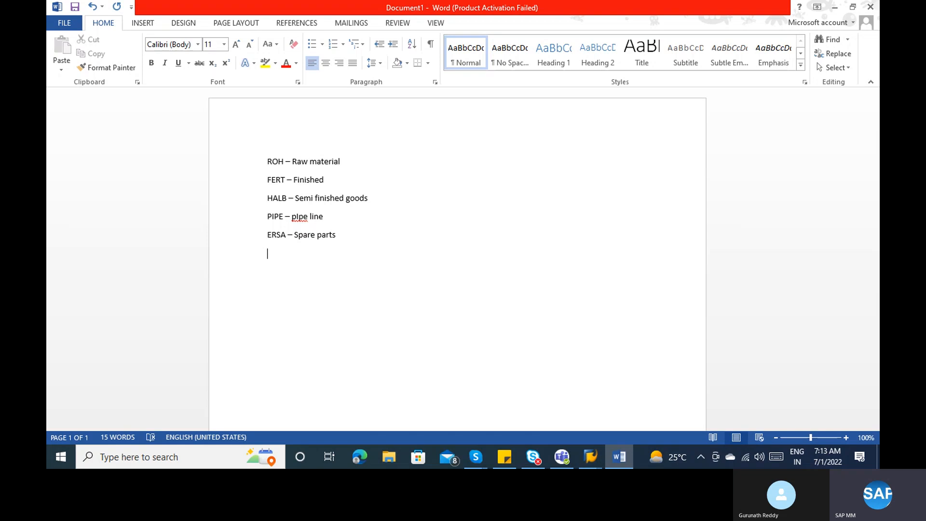
Step: Add the line "HAWA – Trading goods" to the material type list
text(HARW)
key(BackSpace)
key(BackSpace)
text(WA - Trading goods)
key(Return)
text(S)
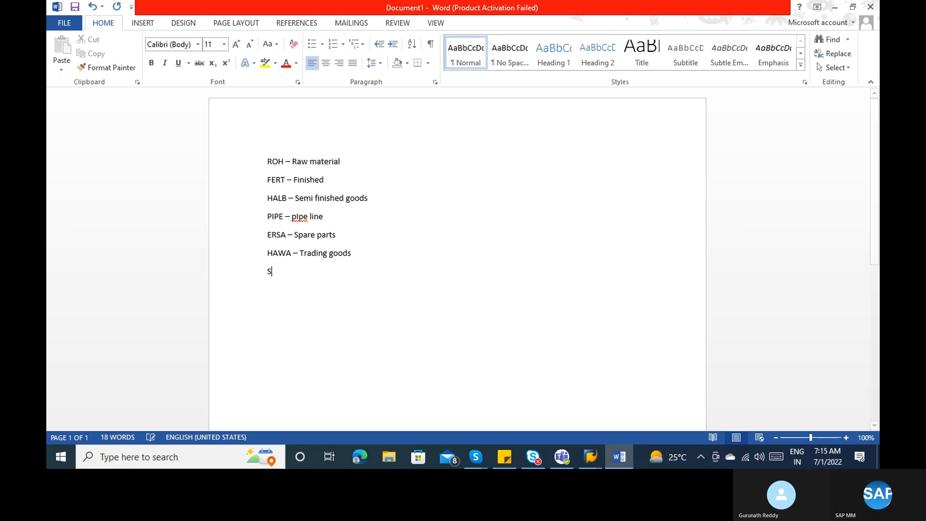
text(ame attri)
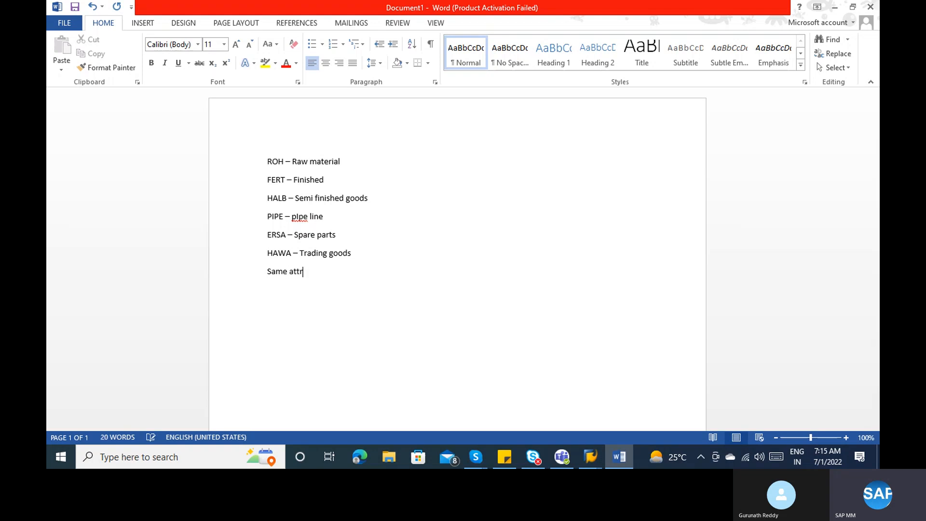
key(BackSpace)
key(BackSpace)
key(BackSpace)
key(BackSpace)
key(BackSpace)
key(BackSpace)
key(BackSpace)
key(BackSpace)
key(BackSpace)
key(BackSpace)
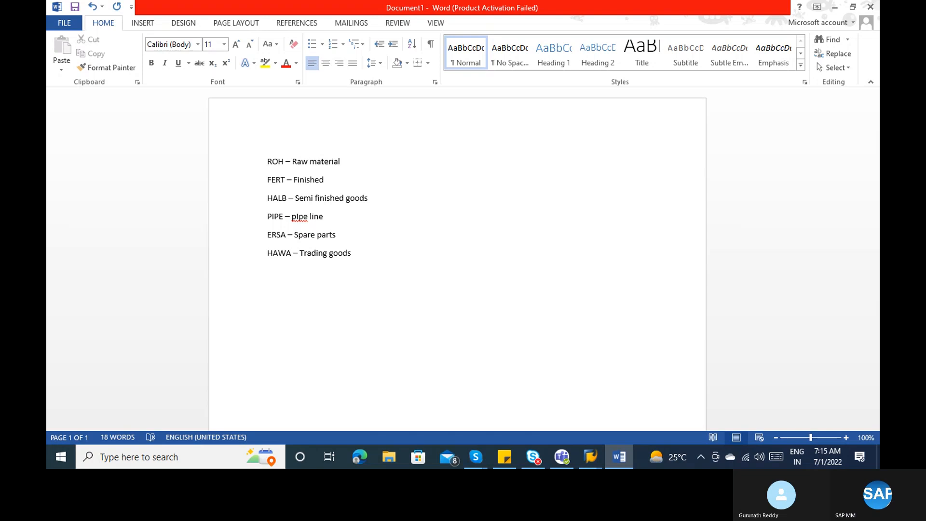
Step: Add the lines "DIEN – Services" and "NLAG – Non stock materials" below the trading goods entry
text(DIEN )
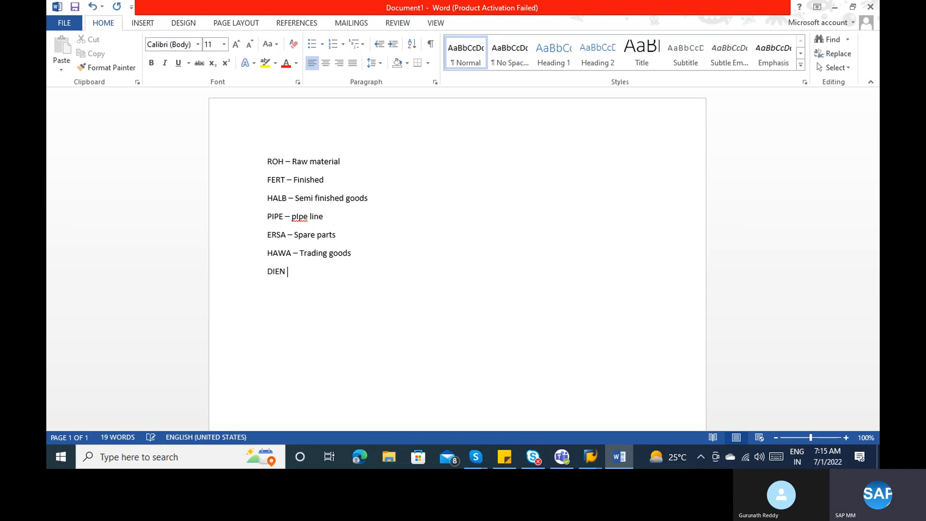
text(- Services)
key(Return)
text(NLAG - Non stock materials)
key(Return)
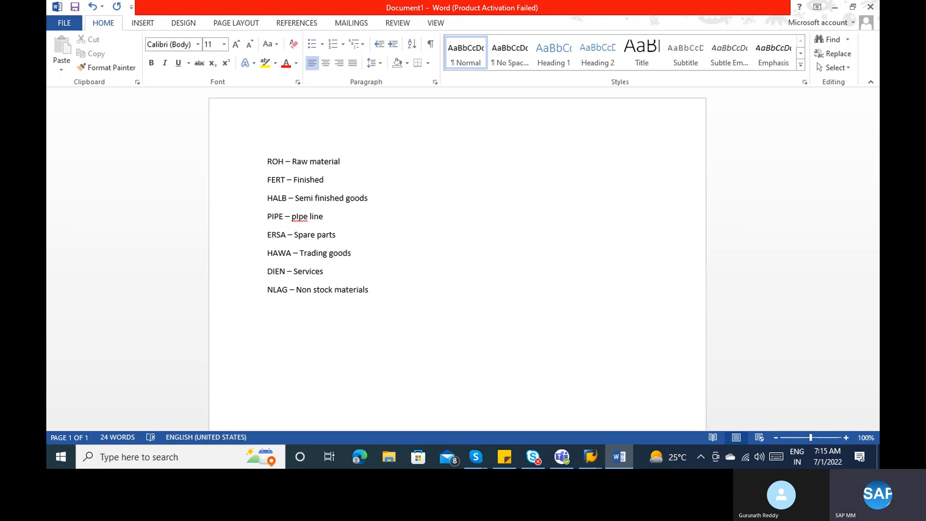
Step: Add the line "VERP – Packaging" at the end of the material type list
text(VERP = Pack)
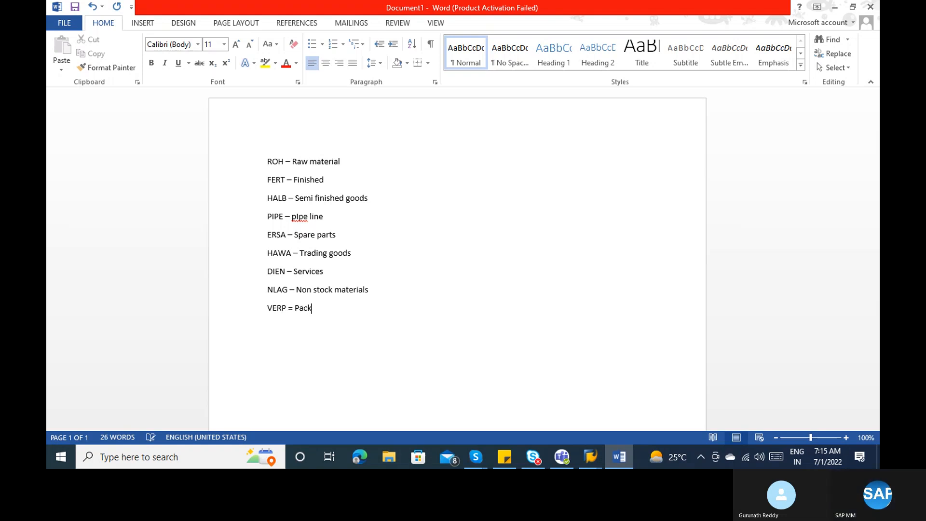
key(BackSpace)
key(BackSpace)
key(BackSpace)
key(BackSpace)
key(BackSpace)
key(BackSpace)
key(BackSpace)
text(- Packaging)
key(Return)
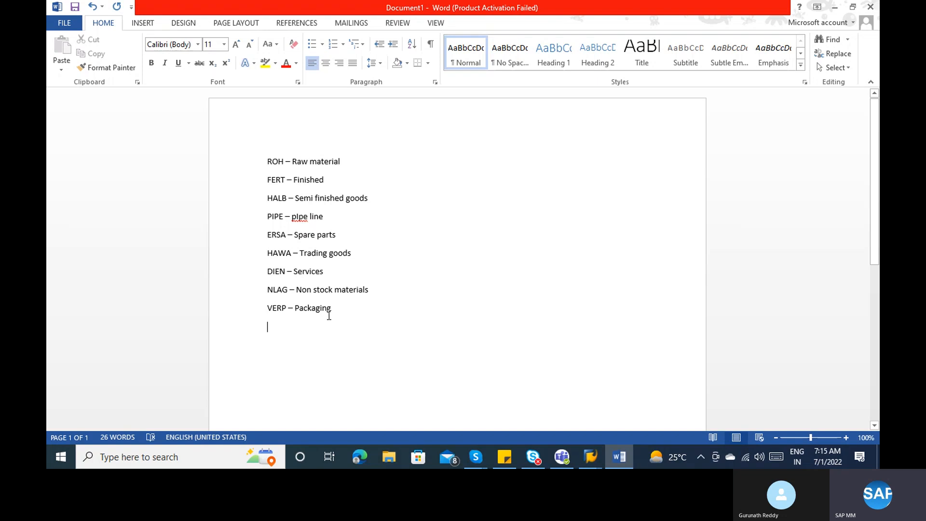
Step: Make the whole material type list bold, from the ROH line to the VERP line, and deselect it
drag(331, 312, 266, 164)
key(ctrl+b)
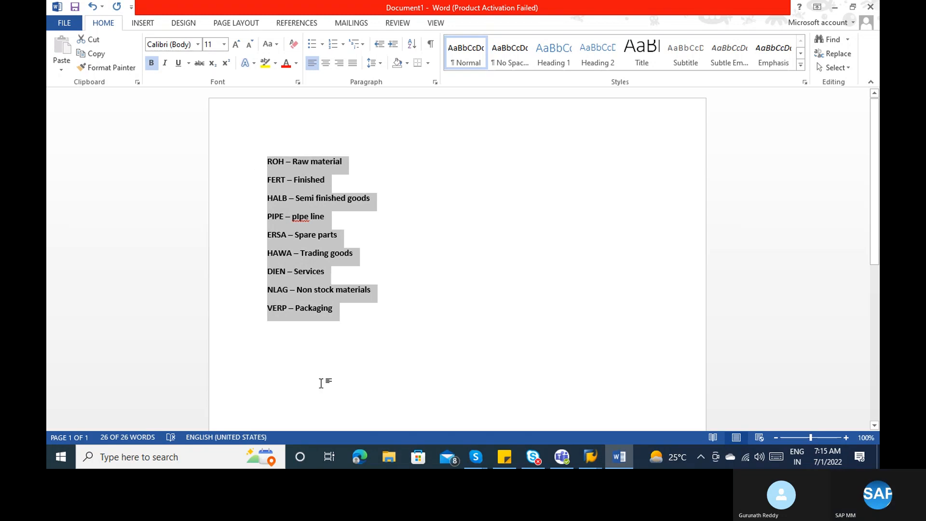
click(314, 370)
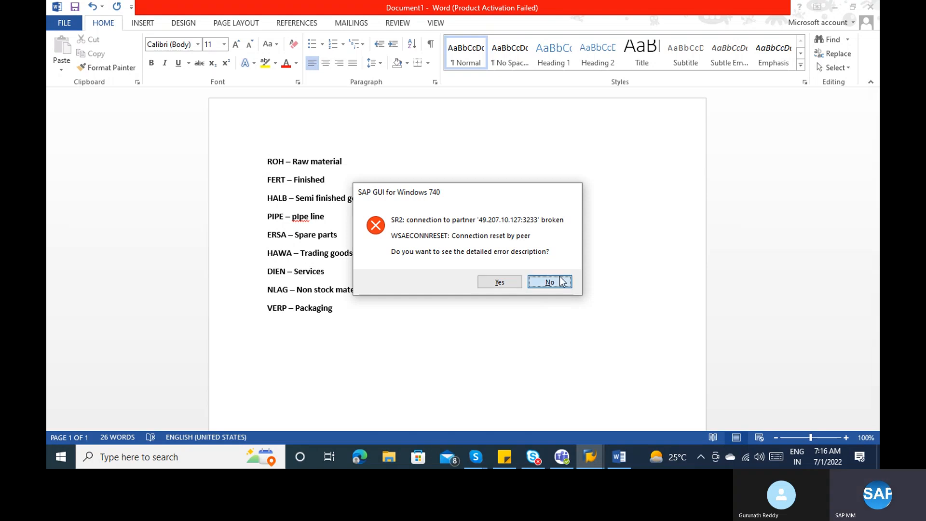
Step: Dismiss the SAP GUI connection error without details and write "Raw materials -----" below the material type list
click(559, 280)
text(R)
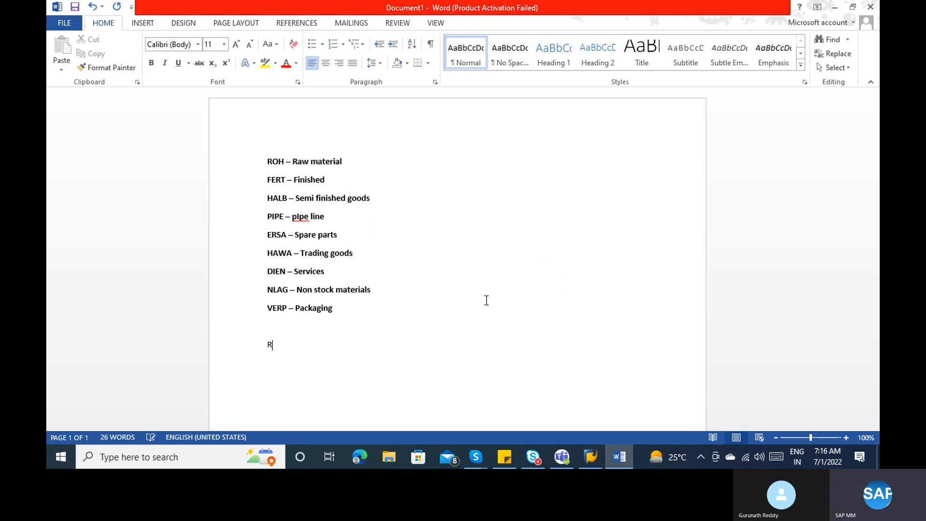
text(aw)
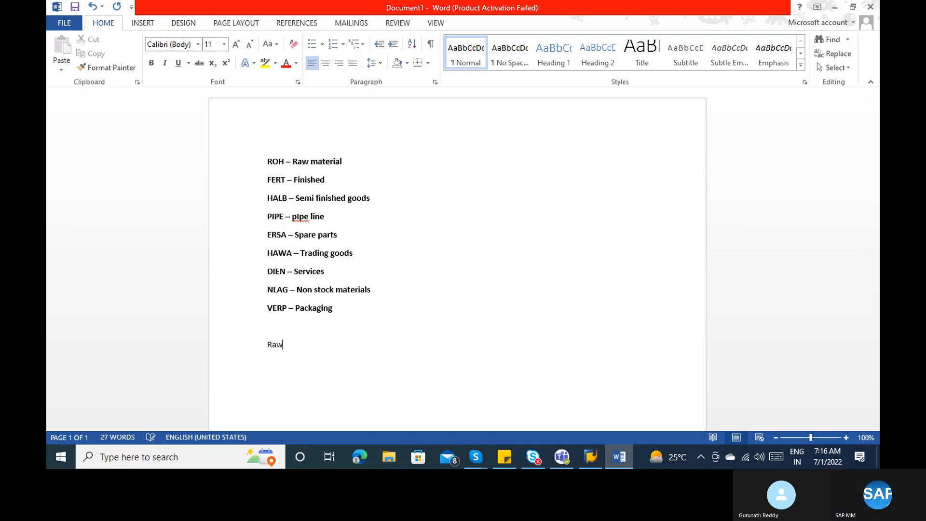
text( materials -----)
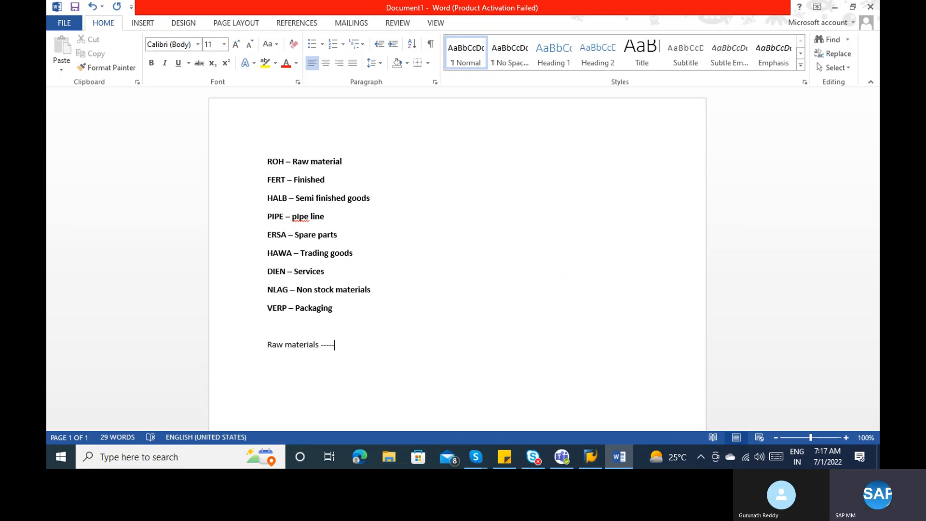
Step: Add the line "ZROH – Raw materials Solid items" below the raw materials line
key(Return)
text(ZROH -)
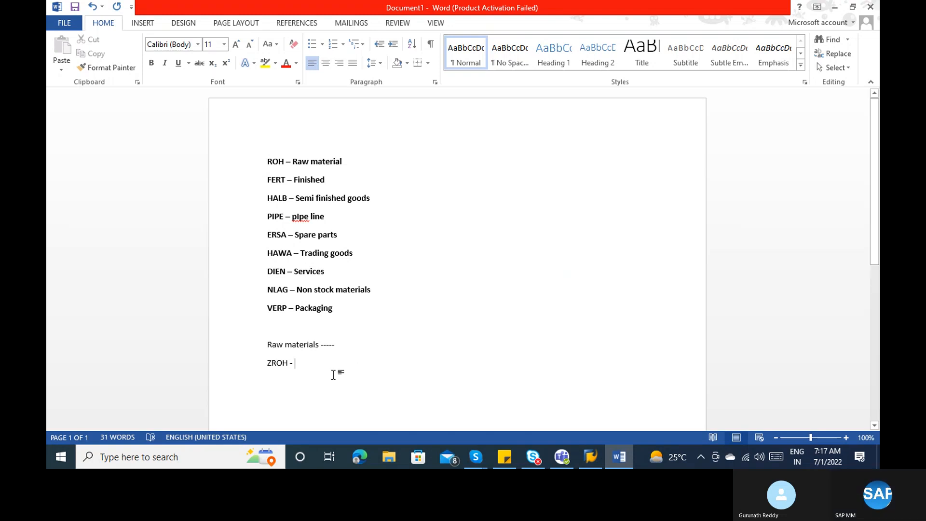
text(R)
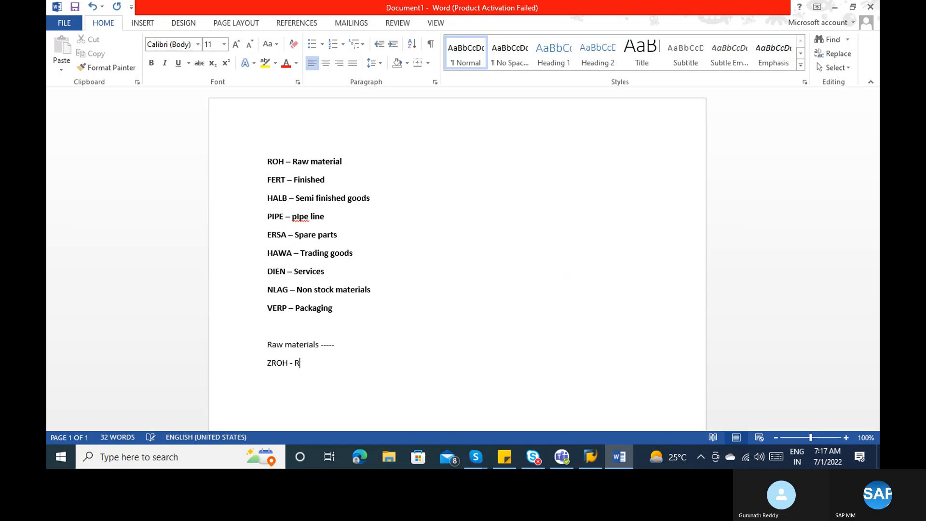
text(aw materials S)
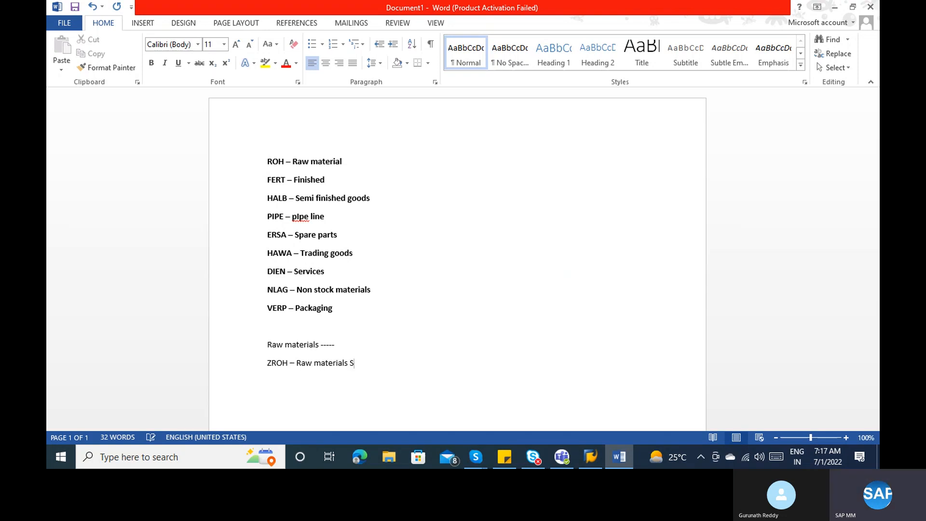
text(olid items)
Step: Add the line "YROH – Raw materials Liquid items" below the ZROH line
key(Return)
text(YROH)
text( - R)
text(aw)
text(tere)
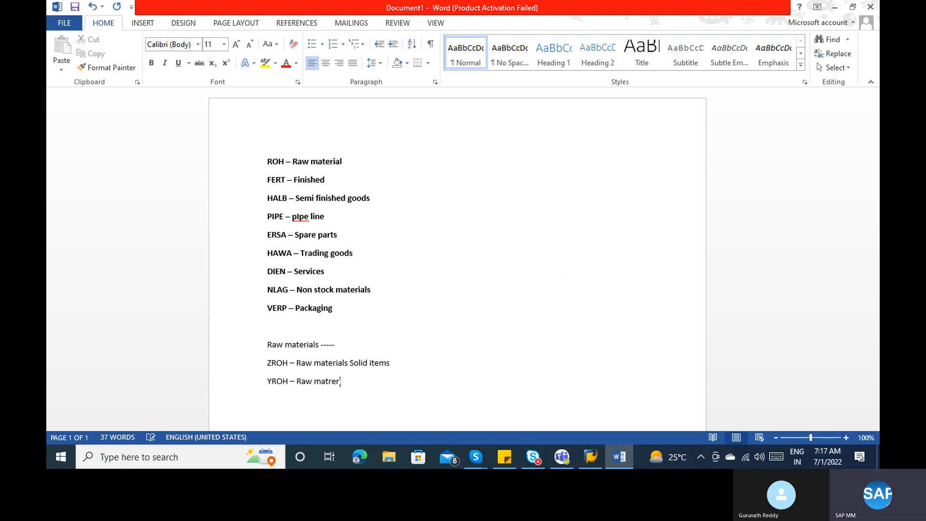
key(BackSpace)
key(BackSpace)
key(BackSpace)
key(BackSpace)
text(er)
key(BackSpace)
key(BackSpace)
text(terials Liquid items)
Step: Append "---- it will start with 2 Series" to the end of the ZROH line
click(426, 365)
text(---- )
text(2)
key(BackSpace)
text(it i)
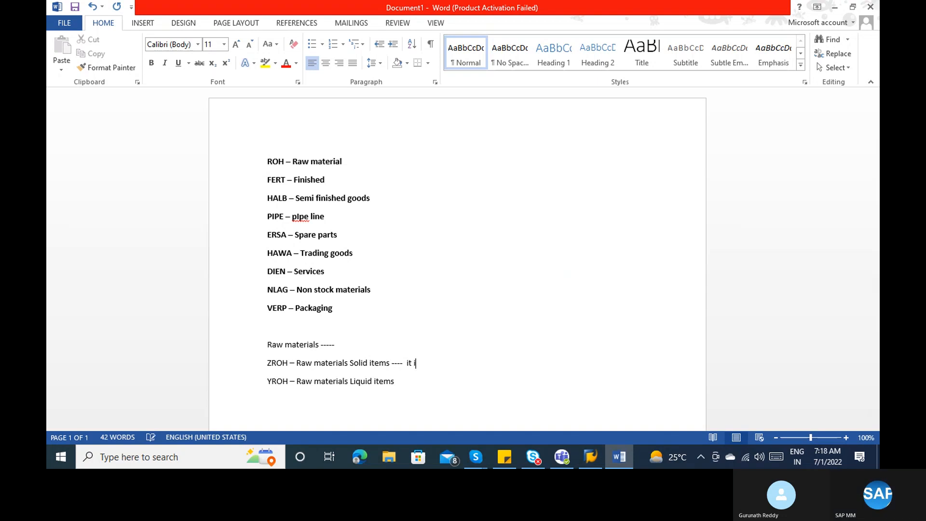
key(BackSpace)
text(will start with 2 Series)
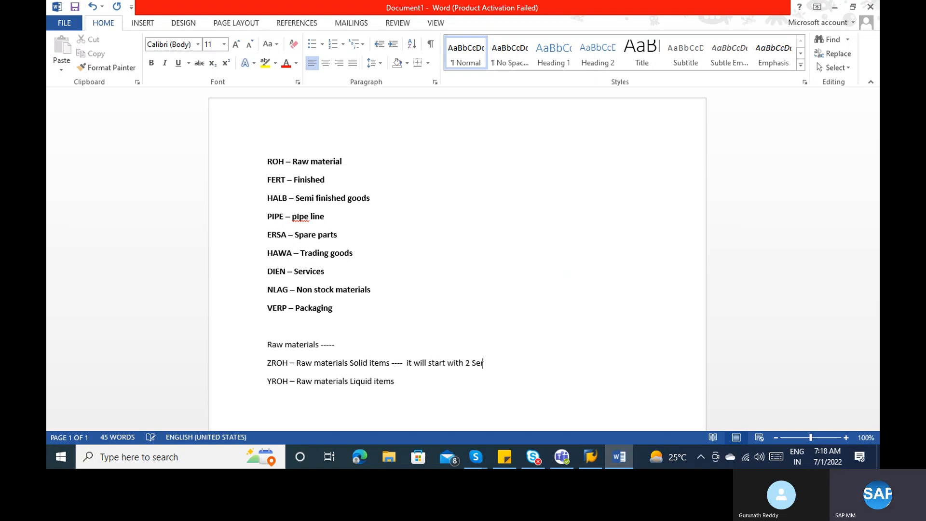
Step: Append "----- it will start with 3 series" to the end of the YROH line
click(413, 384)
text(----- it will start with 3 ser)
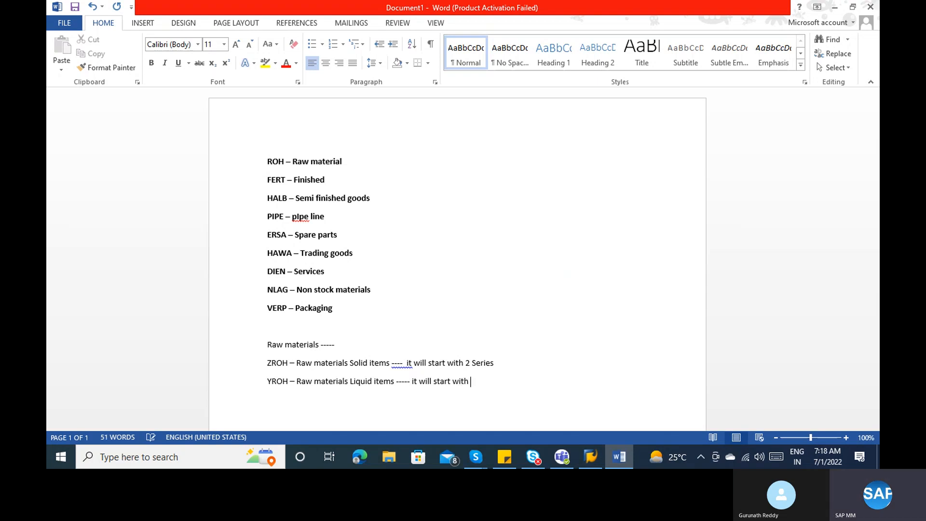
text(ies)
Step: Add the example number 20000001 to the ZROH line and 30000001 to the YROH line
click(527, 364)
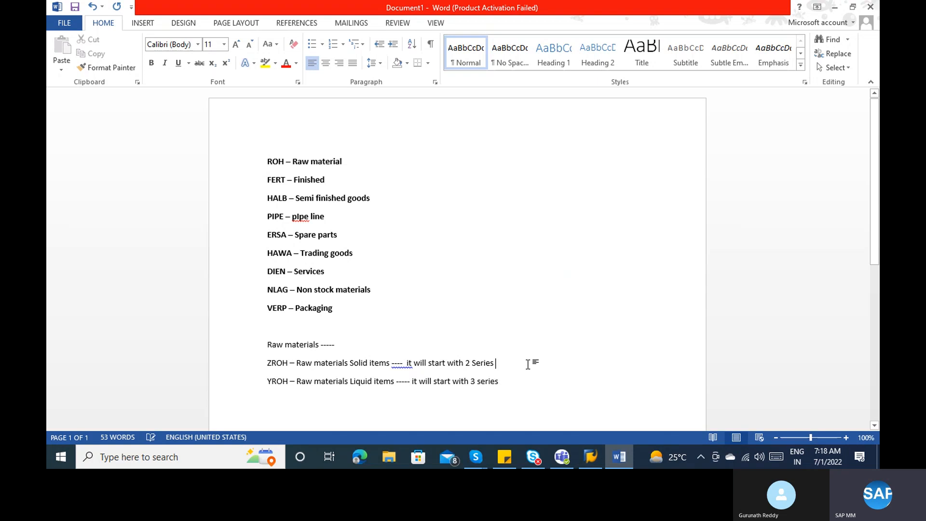
text(20000001)
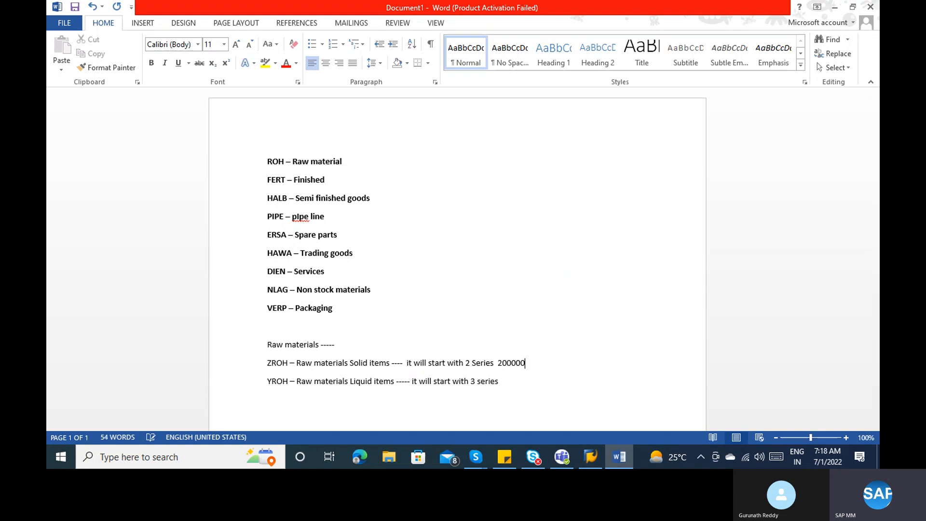
click(505, 380)
text(30000001)
Step: Add the heading "Material type controls:" below the raw material lines, accepting the grammar correction that removes the space before the colon
key(Return)
key(Return)
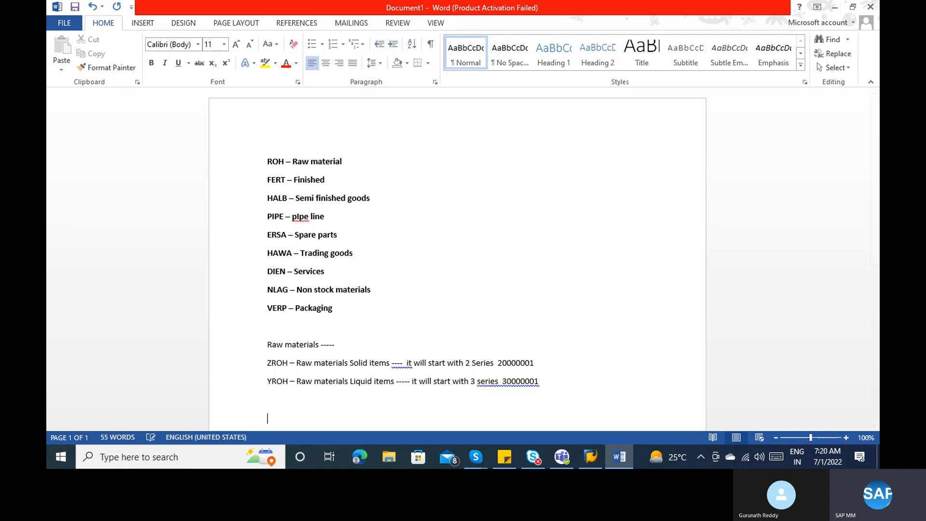
text(Material type co)
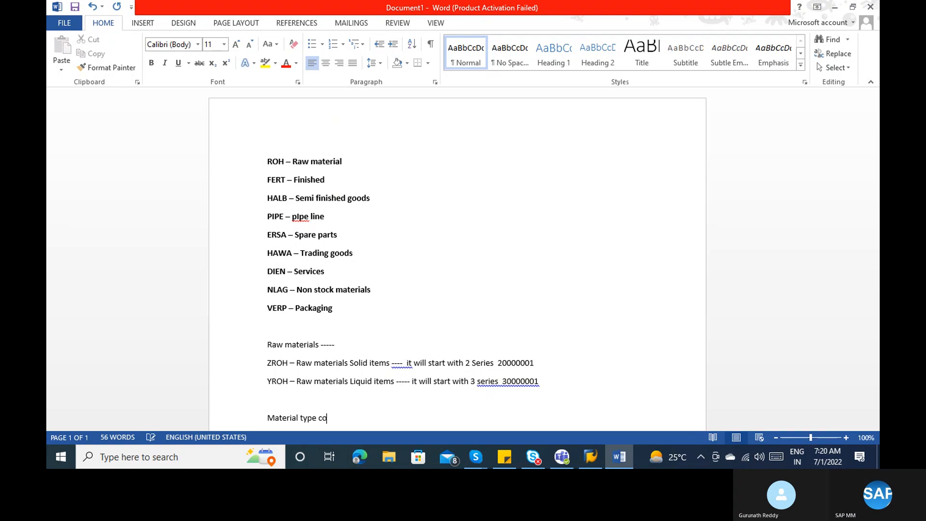
text(ntrols :)
key(Return)
key(Return)
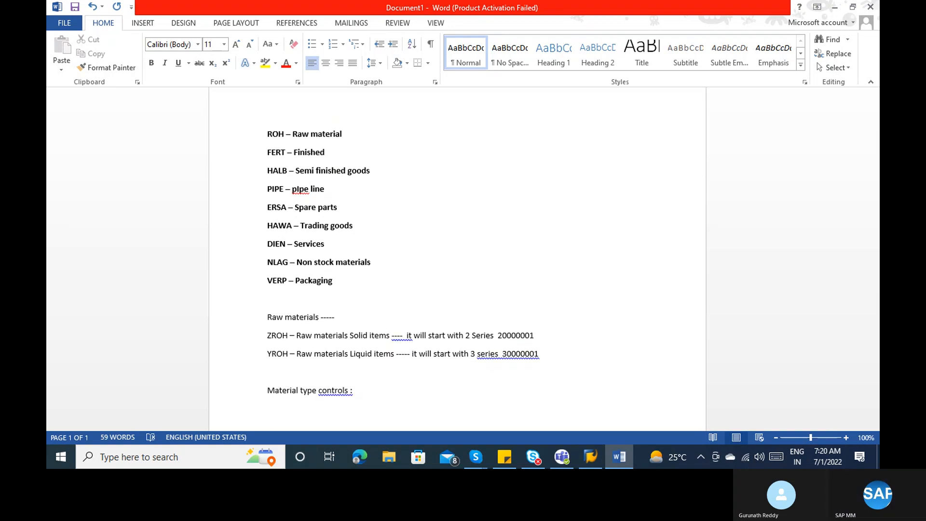
right_click(337, 390)
click(381, 326)
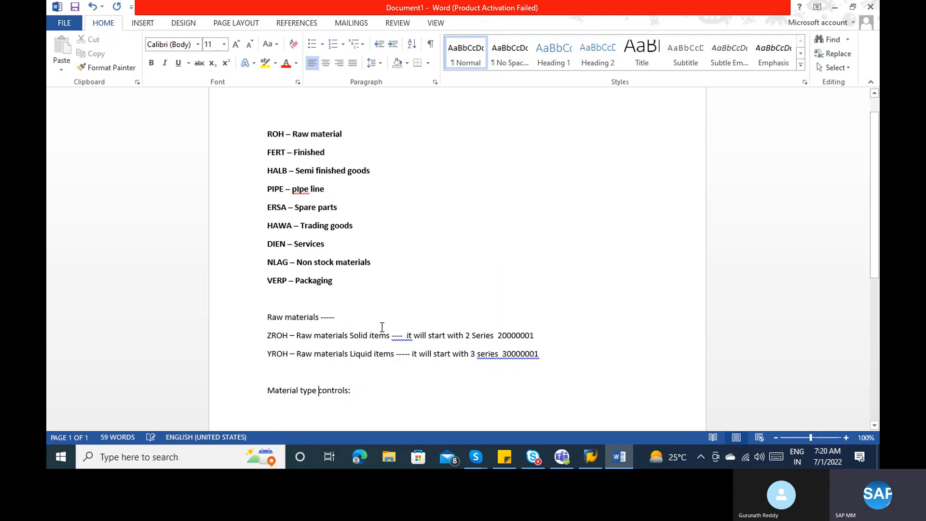
click(349, 421)
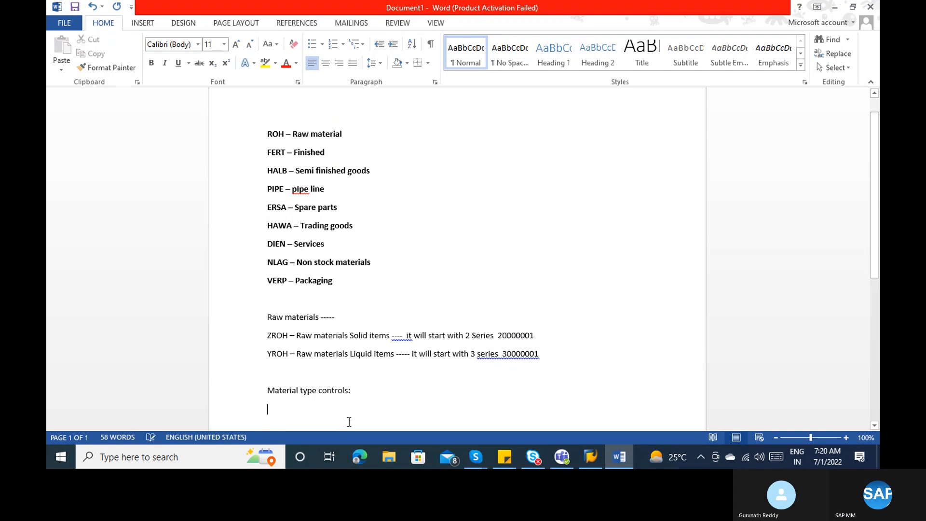
Step: Start a numbered list under the heading with the item "External Number range & Internal number"
text(1) )
text(External N)
text(umbering)
key(BackSpace)
key(BackSpace)
key(BackSpace)
key(BackSpace)
key(BackSpace)
text(er range)
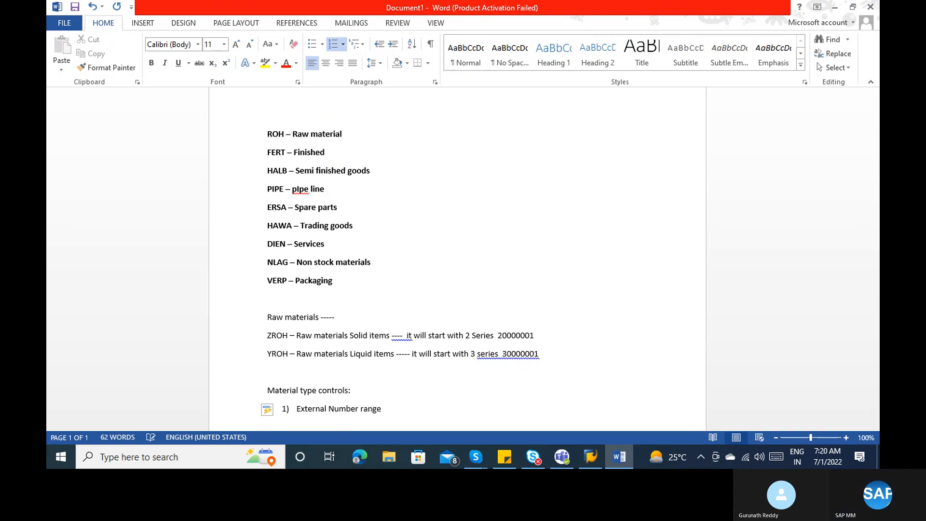
text( & )
text(Internal)
text( number)
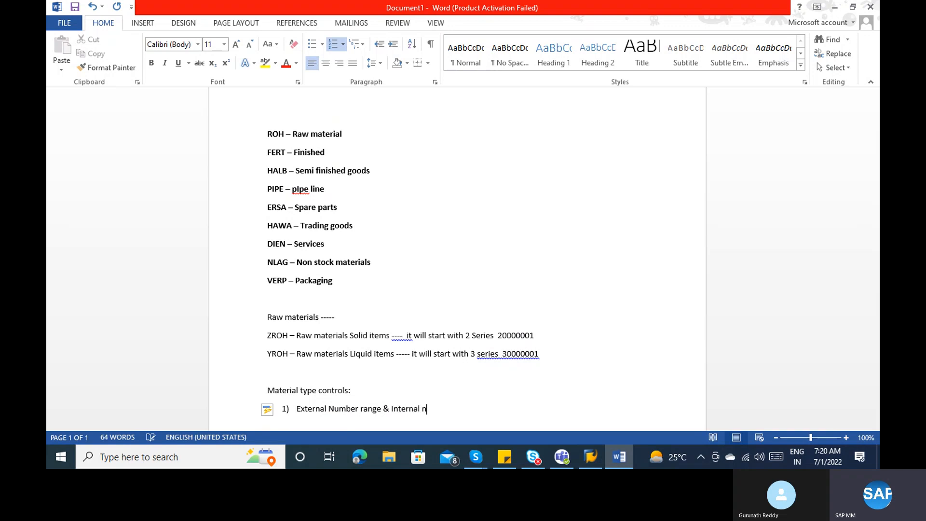
Step: Replace "&" with "or" in the first control so it reads "External Number range or Internal number"
click(393, 422)
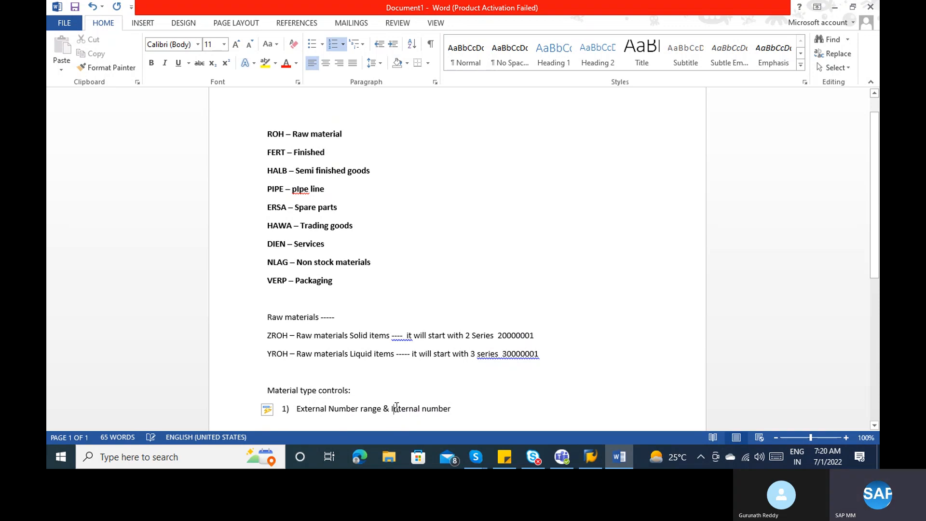
key(BackSpace)
key(BackSpace)
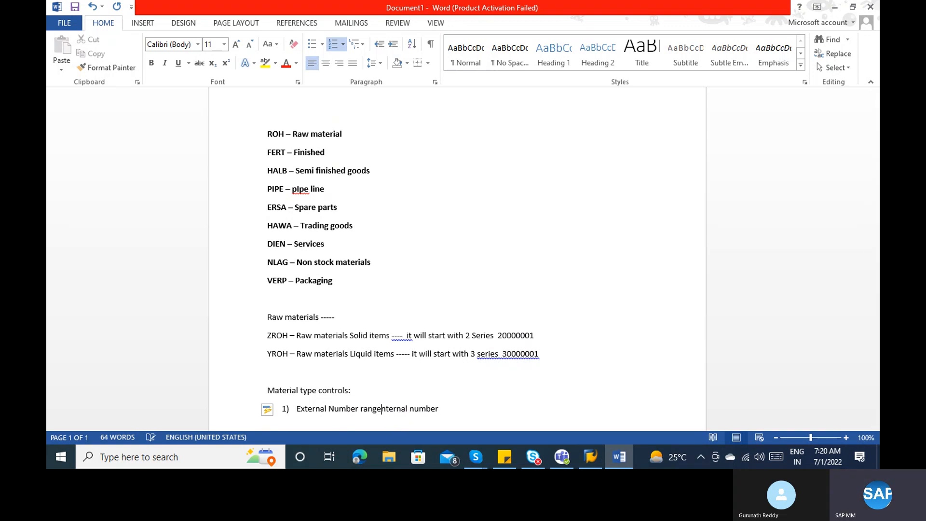
key(BackSpace)
text(or I)
Step: Add "Which number series" as the second item of the material type controls
click(477, 406)
key(Return)
text(Whic)
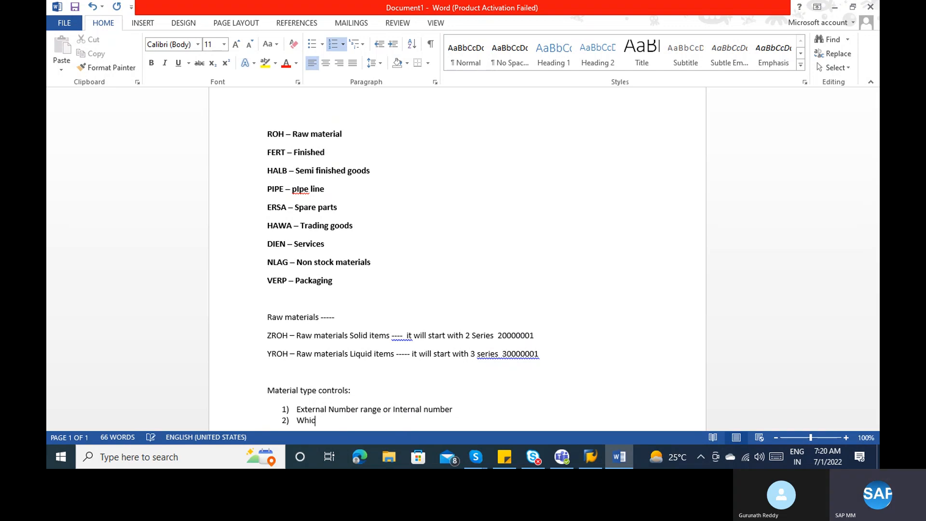
text(h number series)
Step: Add the third control "Field selection control – which field is mandatory & Optional & Hide"
key(Return)
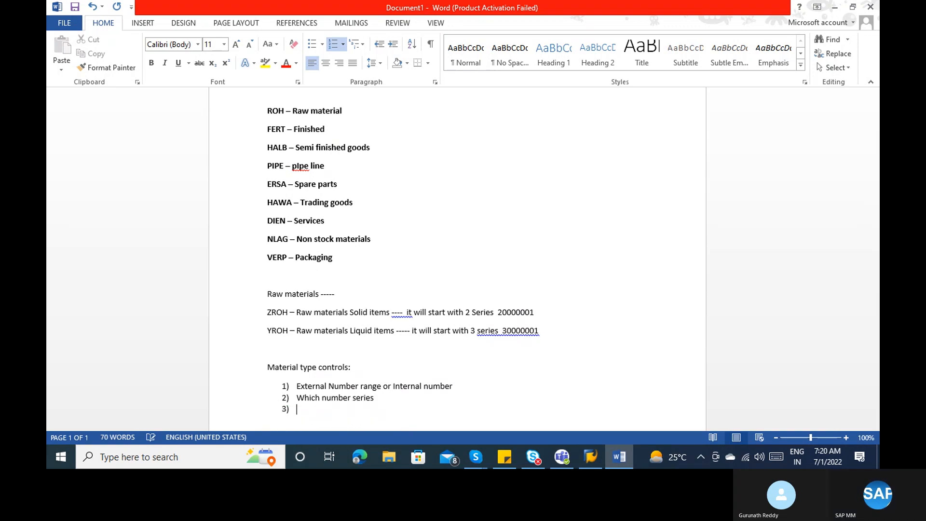
text(Field s)
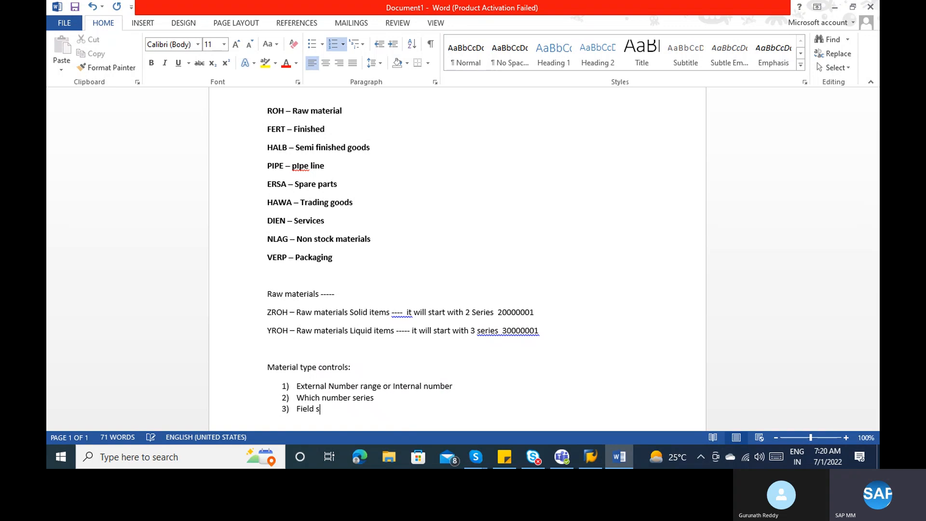
text(election contriol)
key(BackSpace)
text(o)
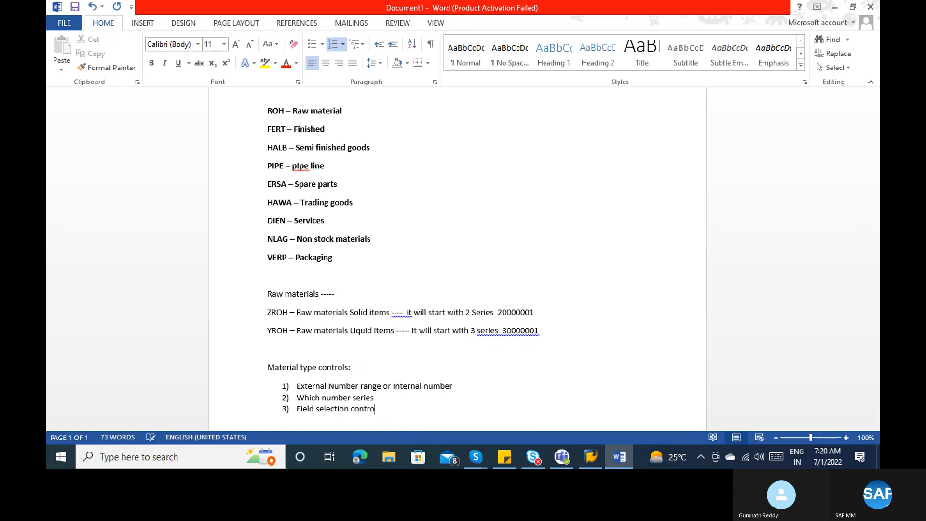
text(l - )
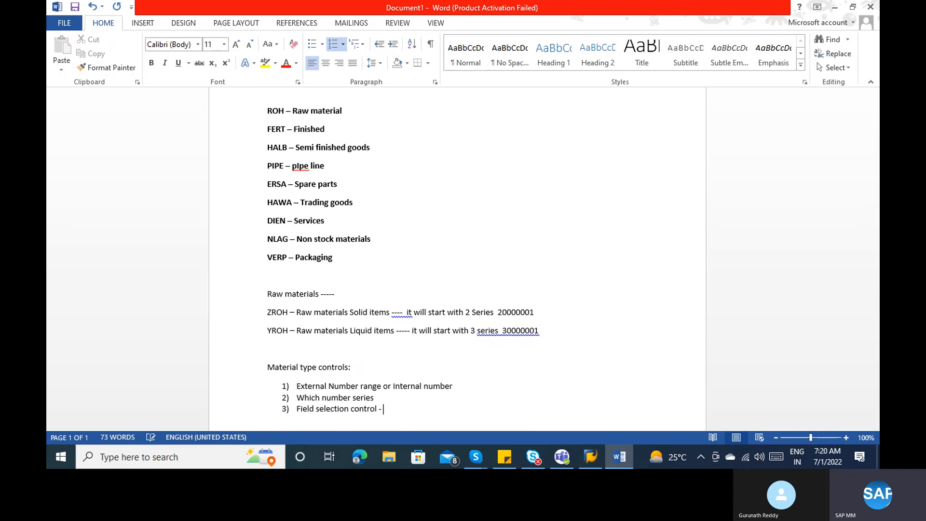
text(which field )
text(is mandator)
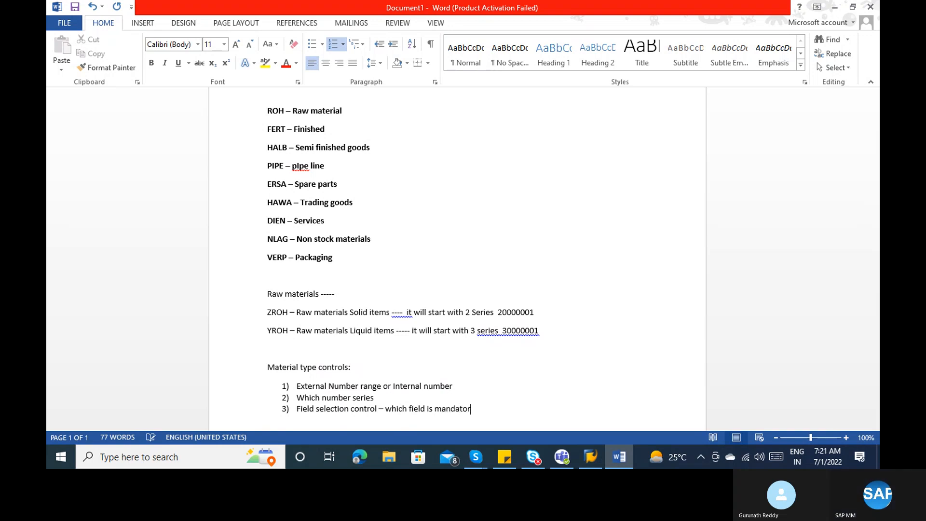
text(y & Optional & Hide)
Step: Add "Qty & Value update" as the fourth item of the material type controls
key(Return)
text(Qty & Value)
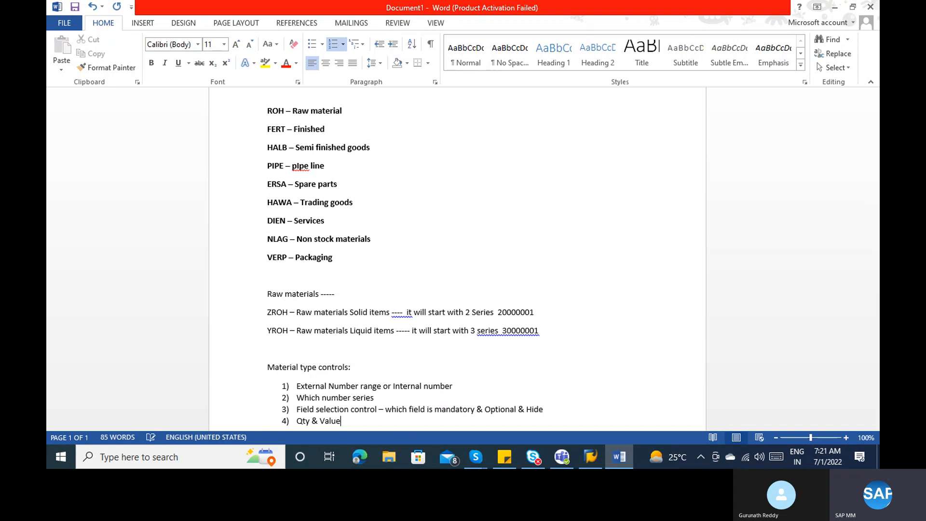
text( u[pd)
key(BackSpace)
key(BackSpace)
key(BackSpace)
text(pdated)
key(Return)
key(BackSpace)
key(BackSpace)
key(BackSpace)
key(Return)
key(BackSpace)
key(BackSpace)
key(BackSpace)
Step: Add "Valuation class" as the fifth item and start the sixth list item
key(Return)
text(Valuation class)
key(Return)
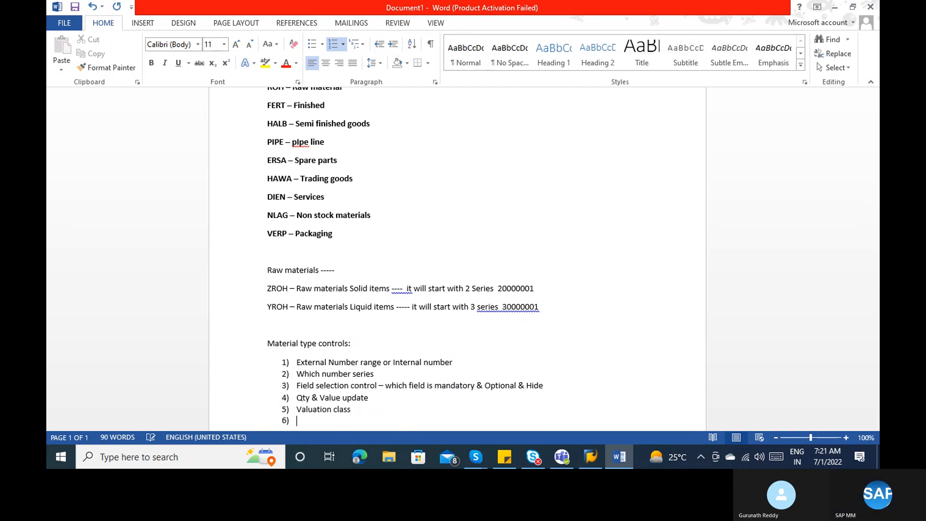
Step: Write "External procured material or In-house production product" as the sixth control and continue on an unnumbered line below it
text(E)
text(x)
key(BackSpace)
text(xternal procured mat)
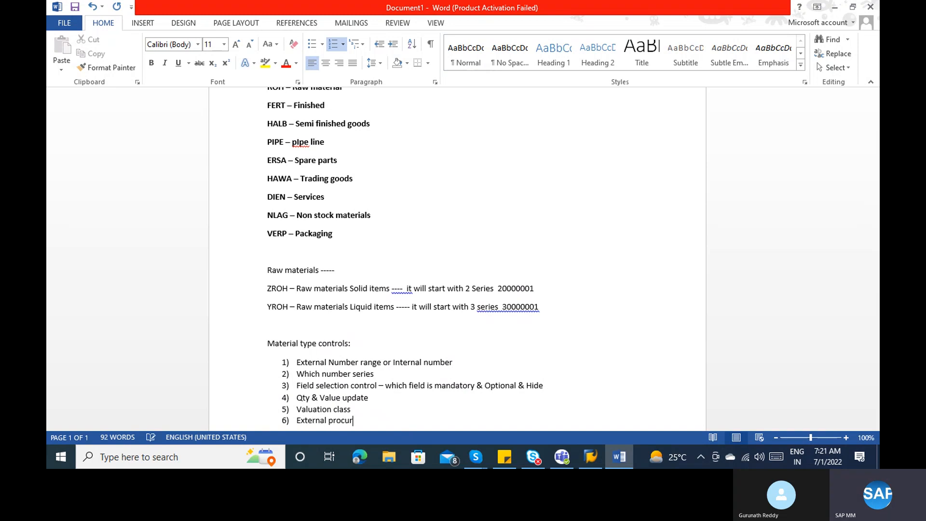
text(aerial)
key(BackSpace)
key(BackSpace)
key(BackSpace)
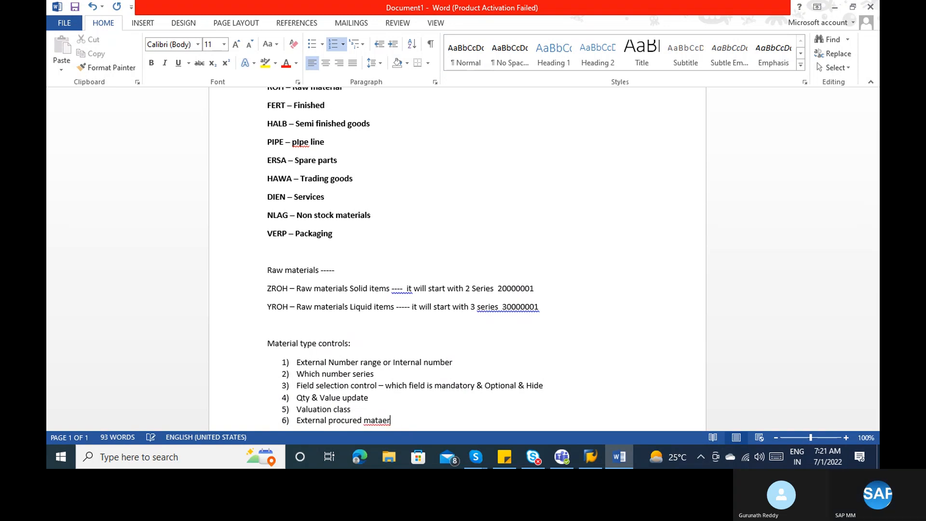
key(BackSpace)
key(BackSpace)
key(BackSpace)
text(erial or In)
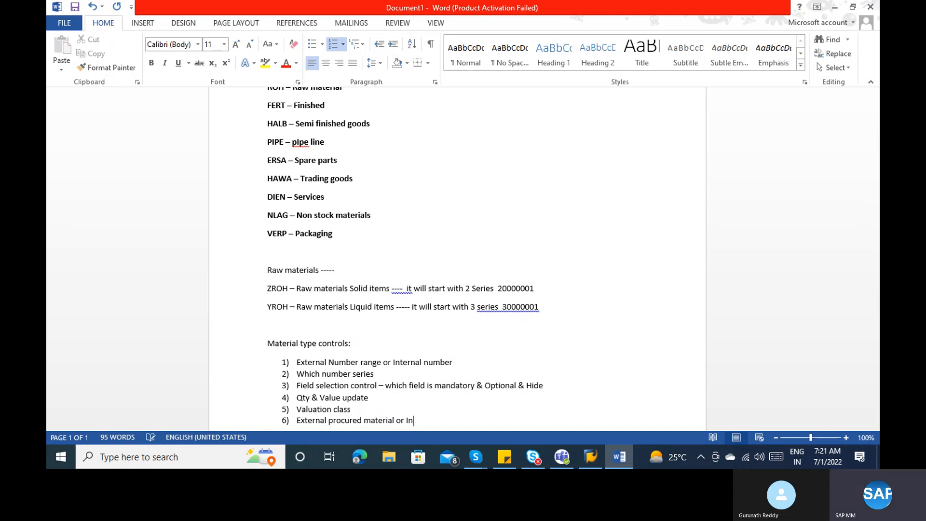
text(-house producit)
key(BackSpace)
key(BackSpace)
text(tion product)
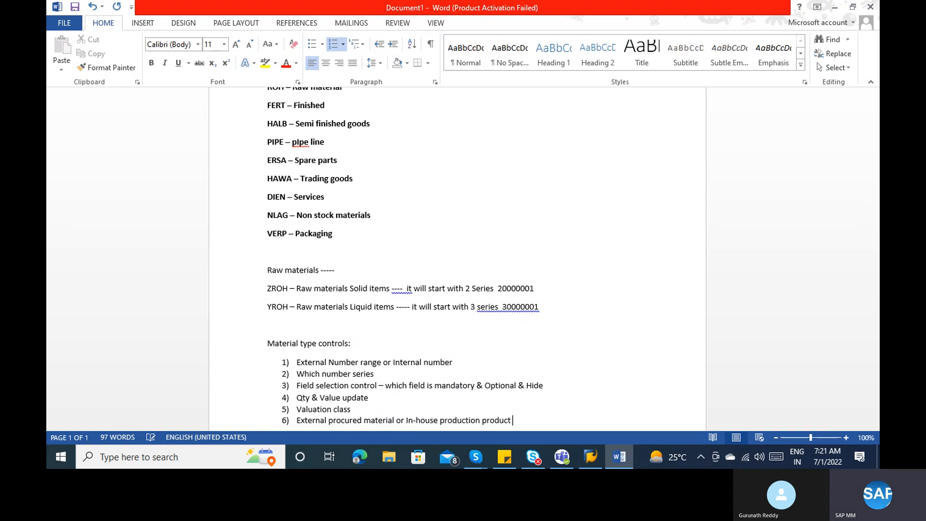
key(Return)
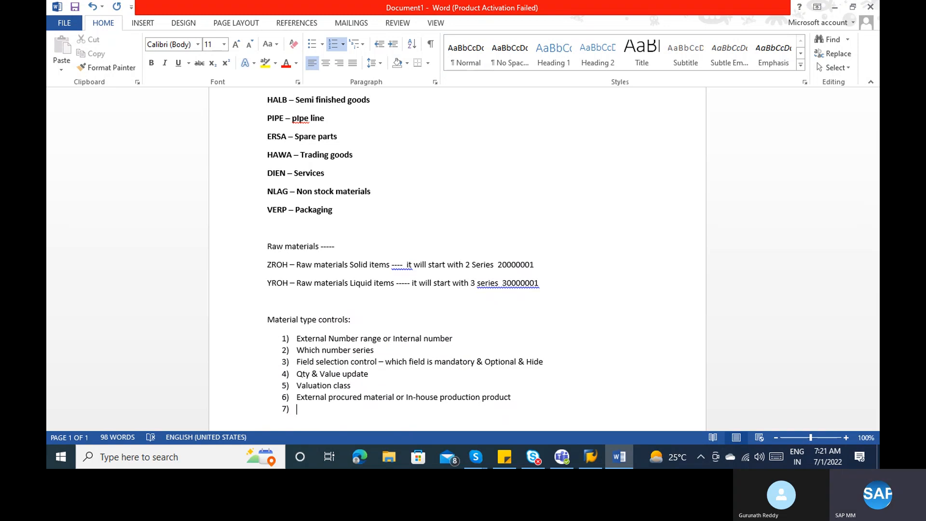
key(BackSpace)
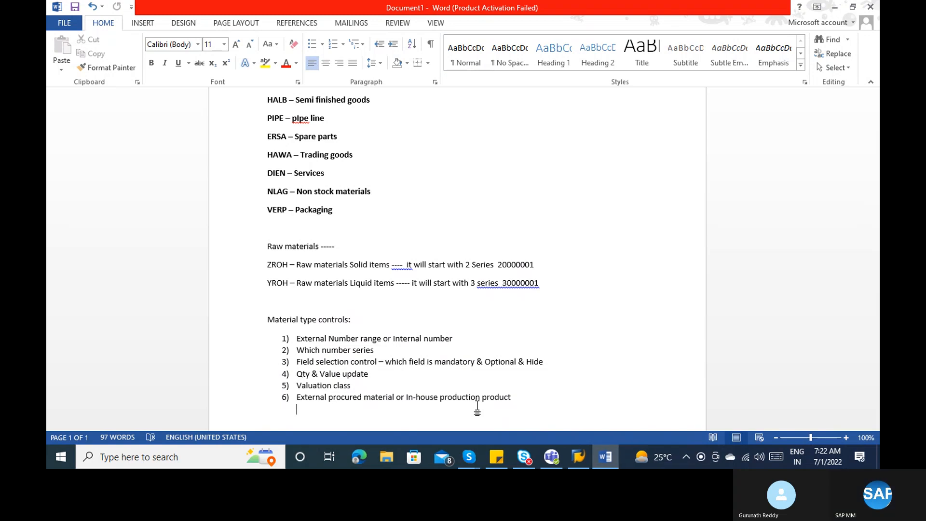
Step: Switch to SAP Logon, open the second saved connection and log on to client 800 with the user ID and password
key(Return)
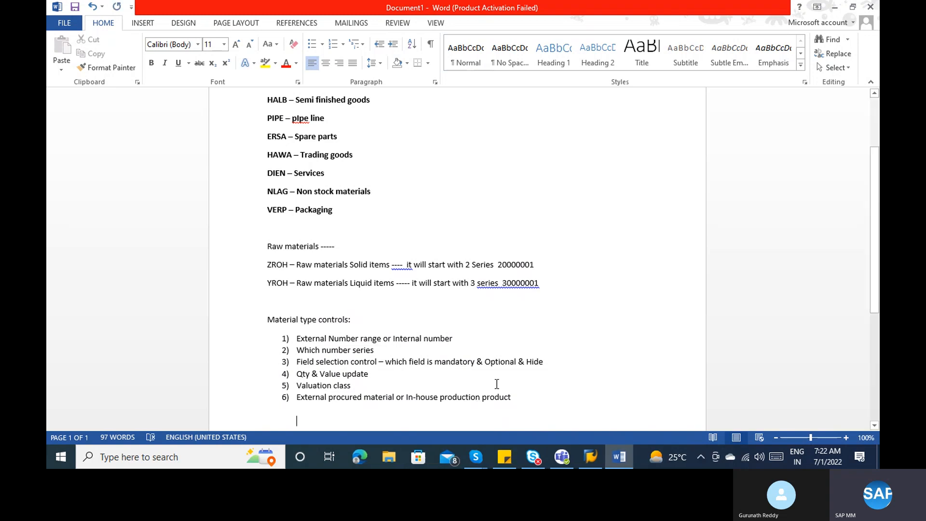
click(598, 461)
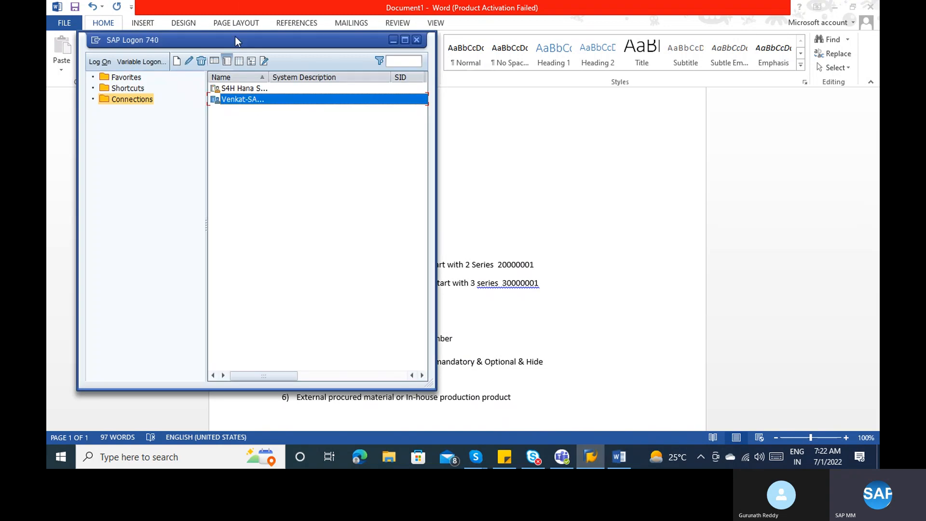
double_click(224, 99)
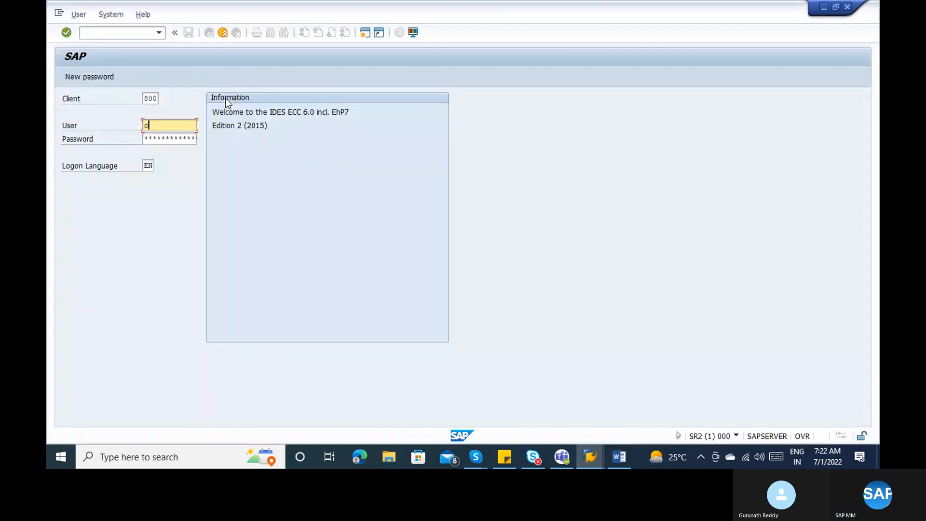
key(BackSpace)
key(Down)
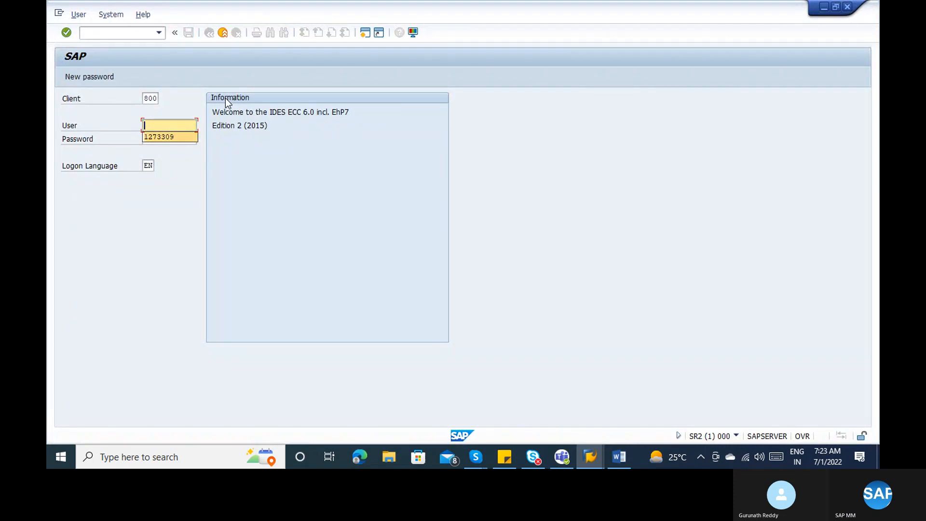
key(Tab)
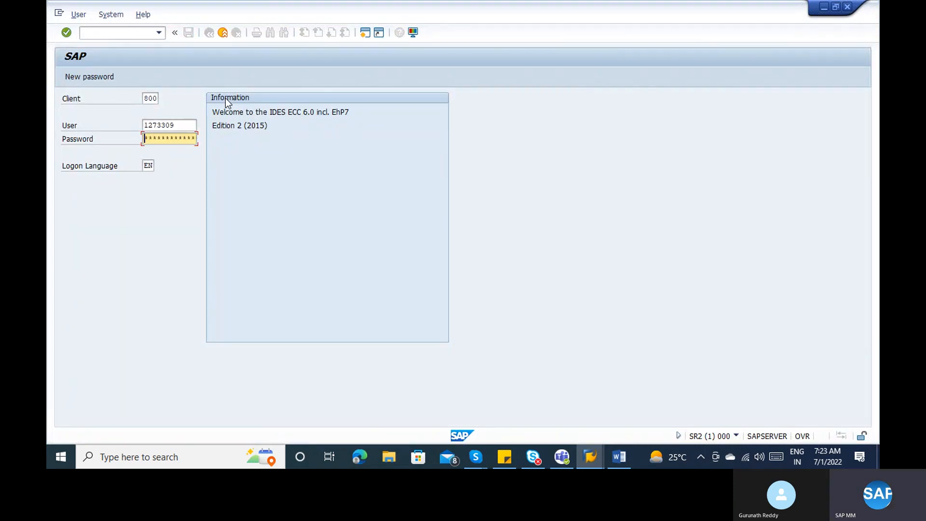
text(******)
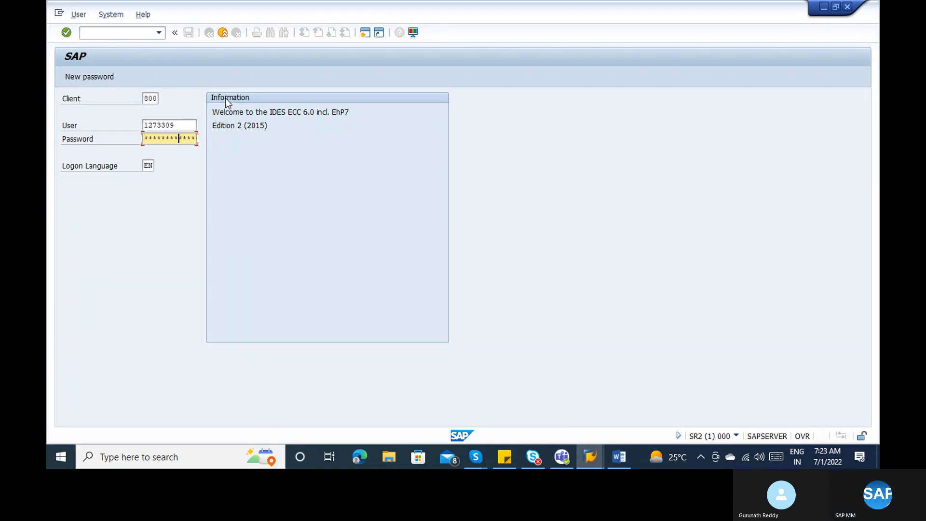
key(Return)
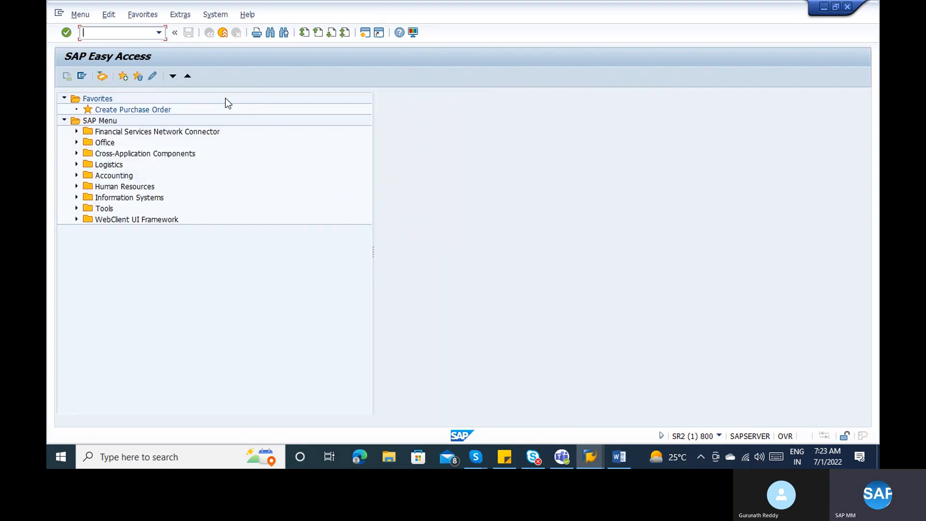
Step: Open the SAP Reference IMG through transaction spro
text(spro)
key(Return)
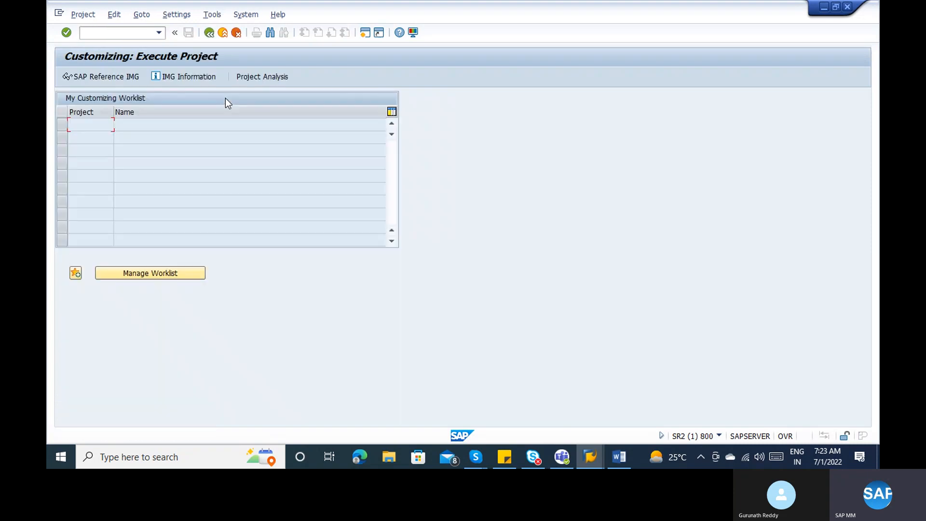
click(123, 76)
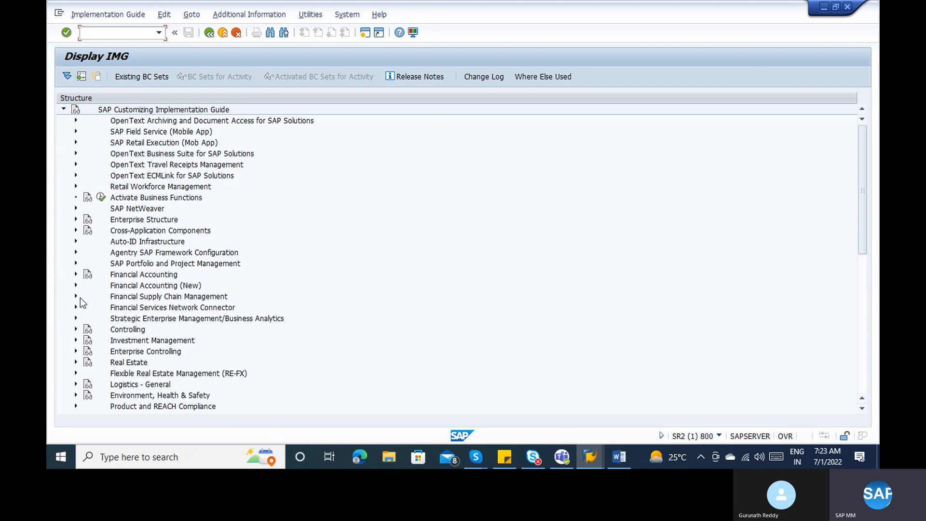
Step: Open Define Attributes of Material Types under Logistics - General, Material Master, Basic Settings, Material Types
click(74, 385)
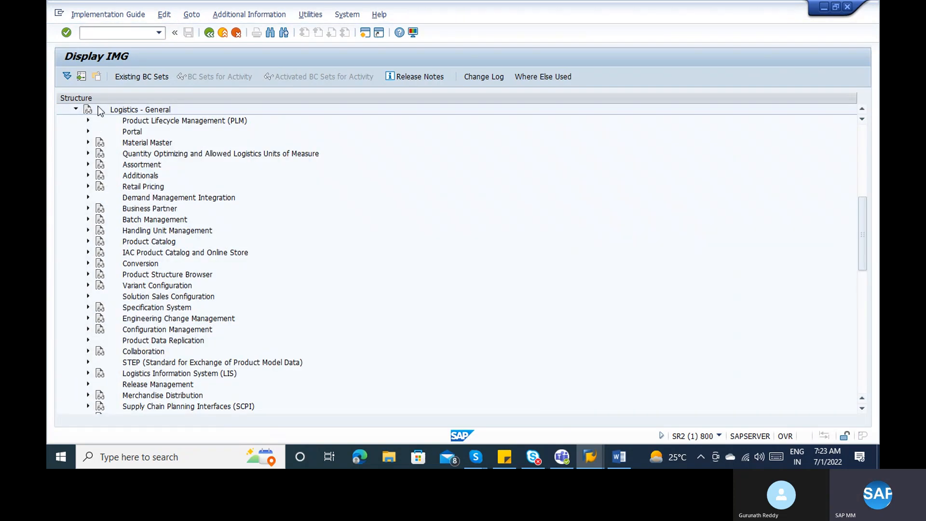
click(88, 142)
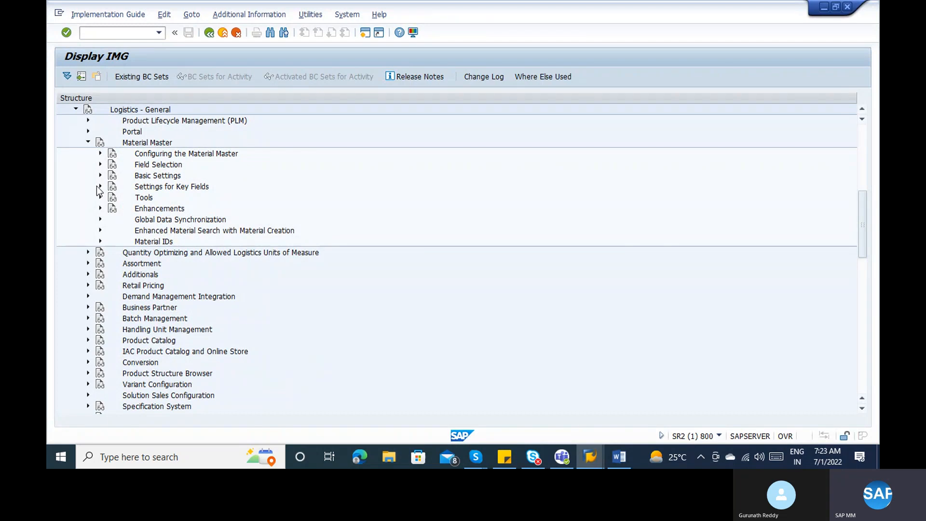
click(98, 187)
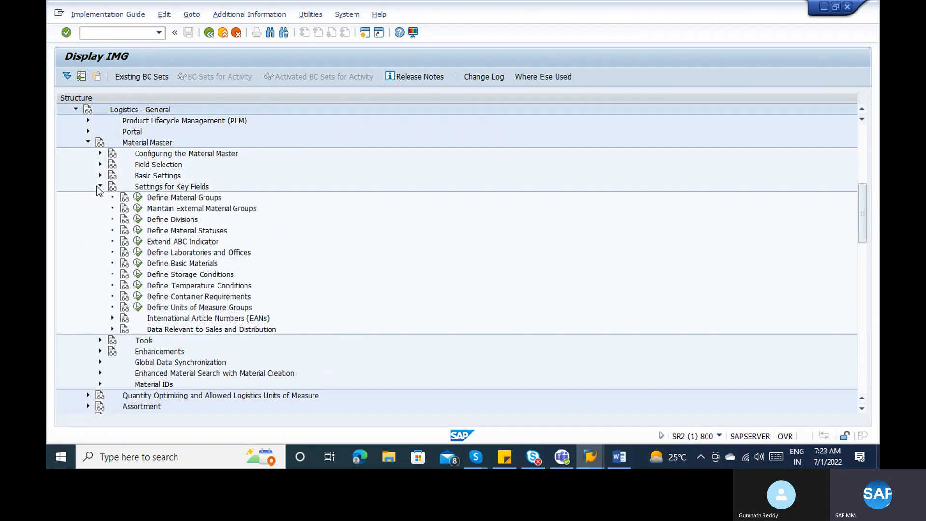
click(99, 187)
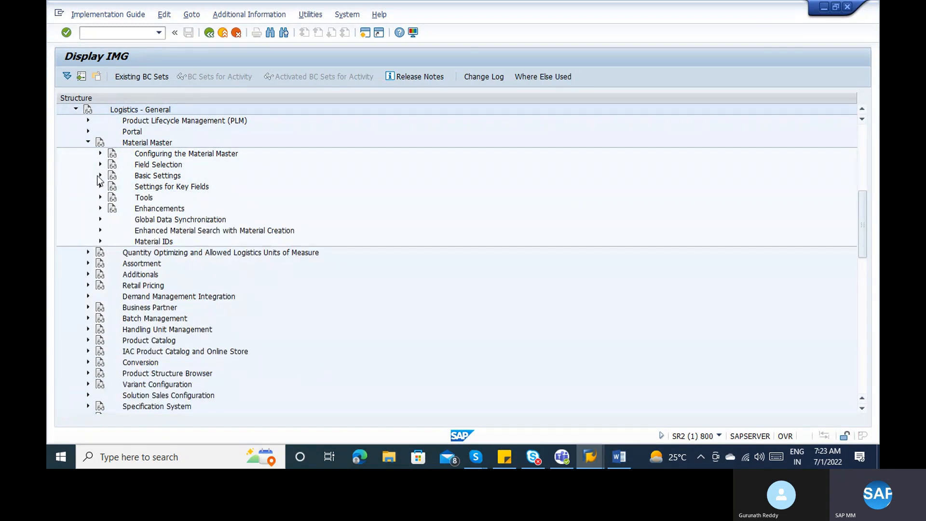
click(100, 175)
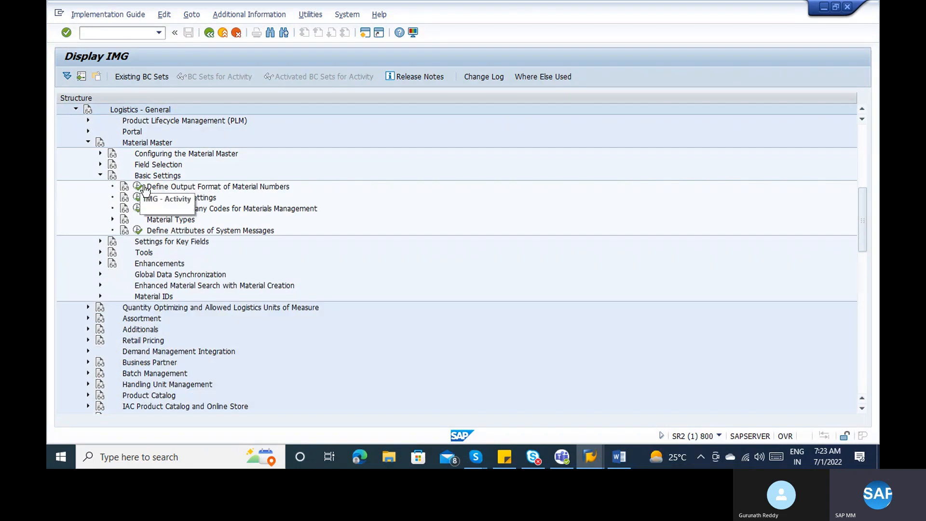
click(112, 220)
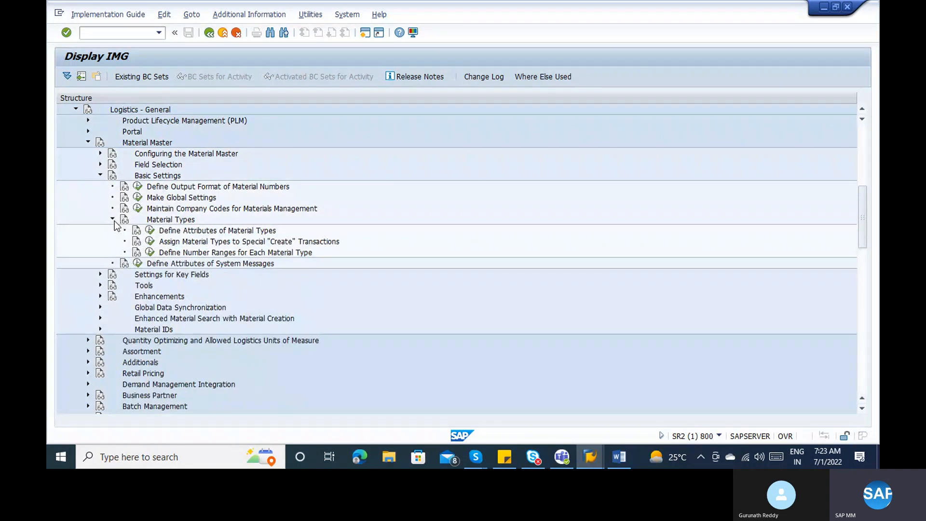
click(149, 231)
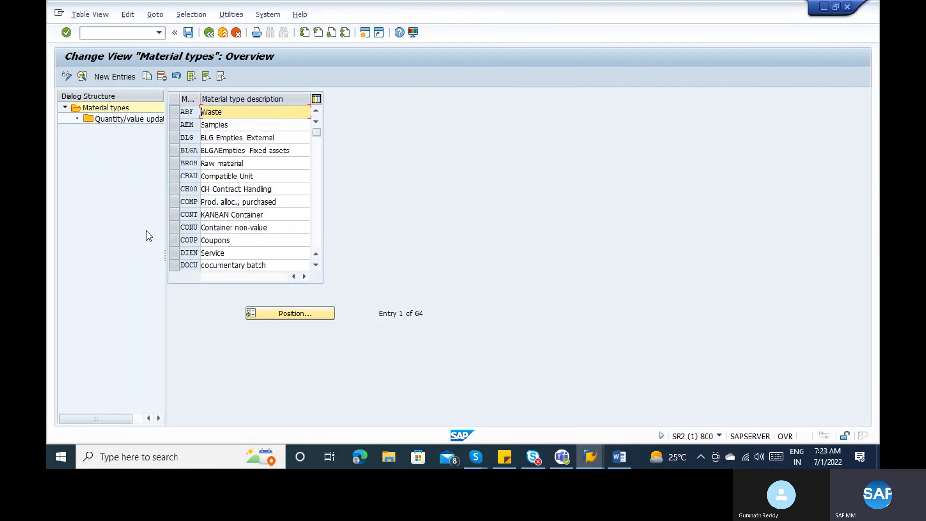
Step: Leave the material types overview without saving and reopen Define Attributes of Material Types
click(208, 33)
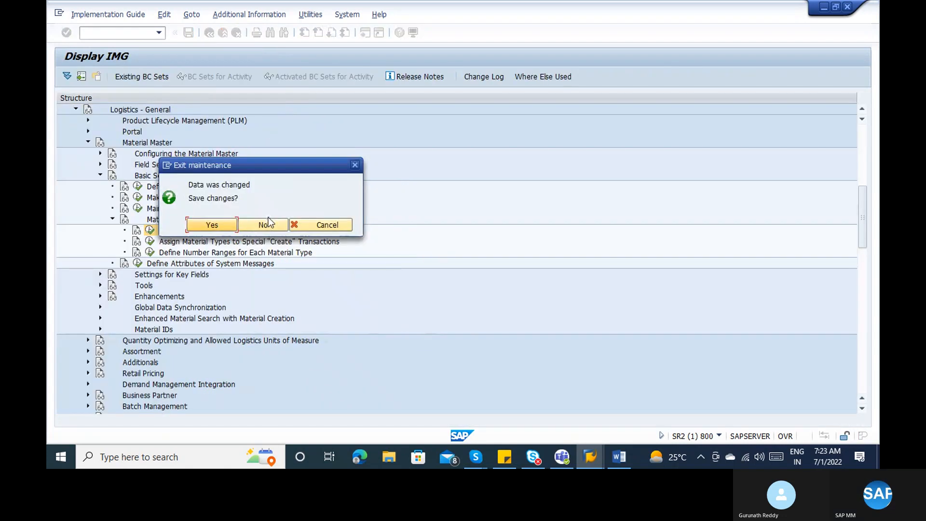
click(265, 225)
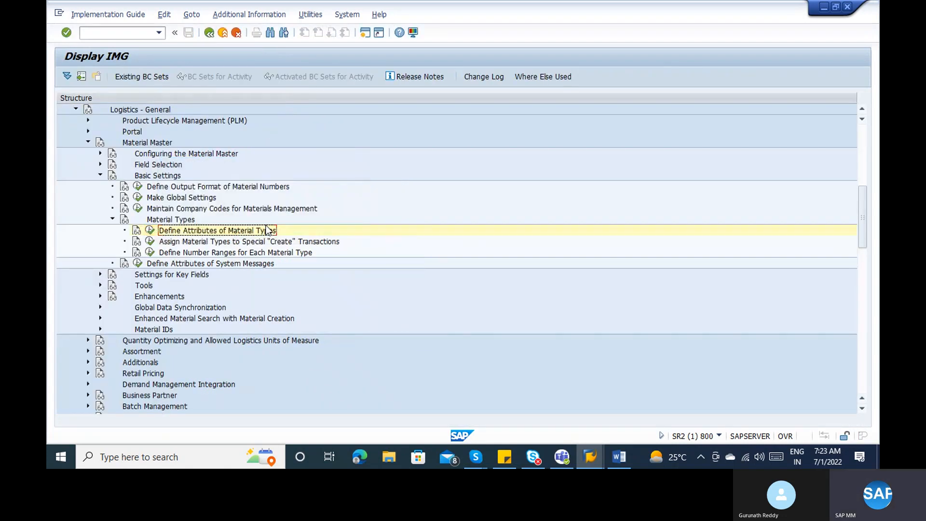
click(154, 232)
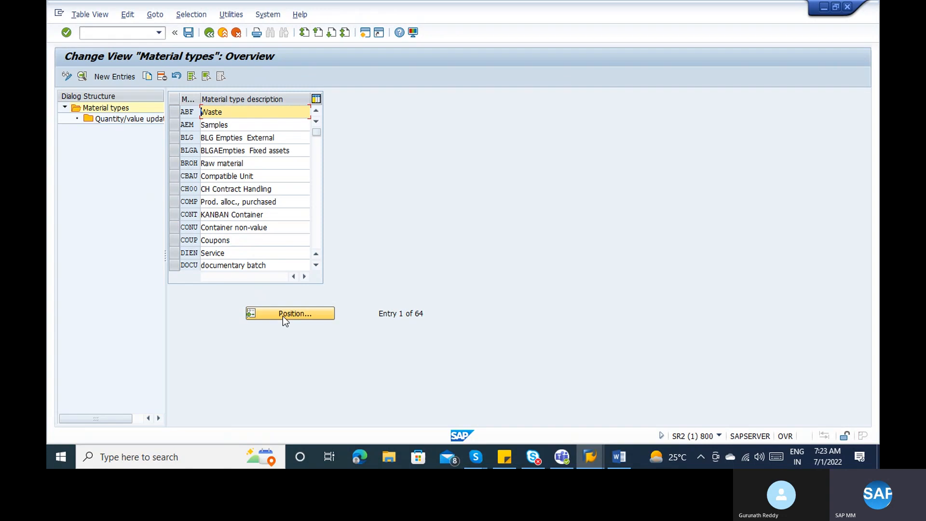
Step: Position the material types overview at the entry ROH
click(283, 316)
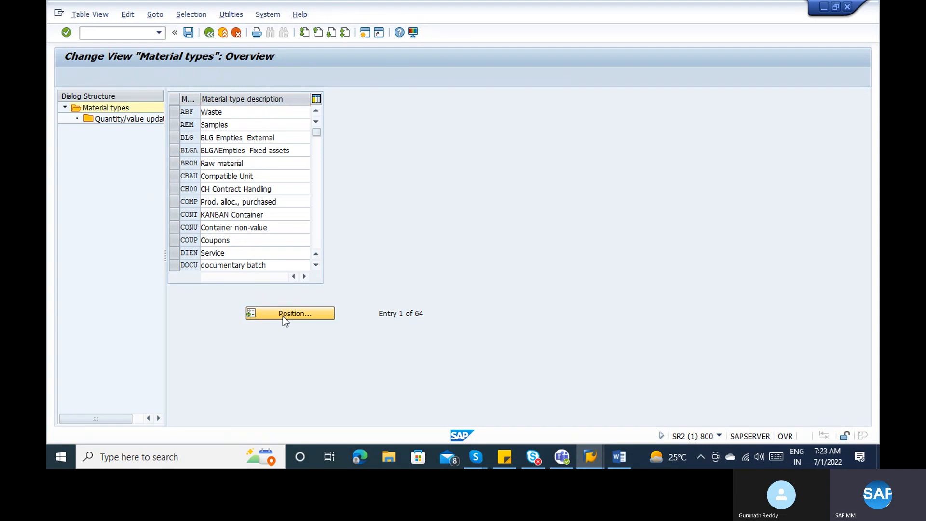
text(roh)
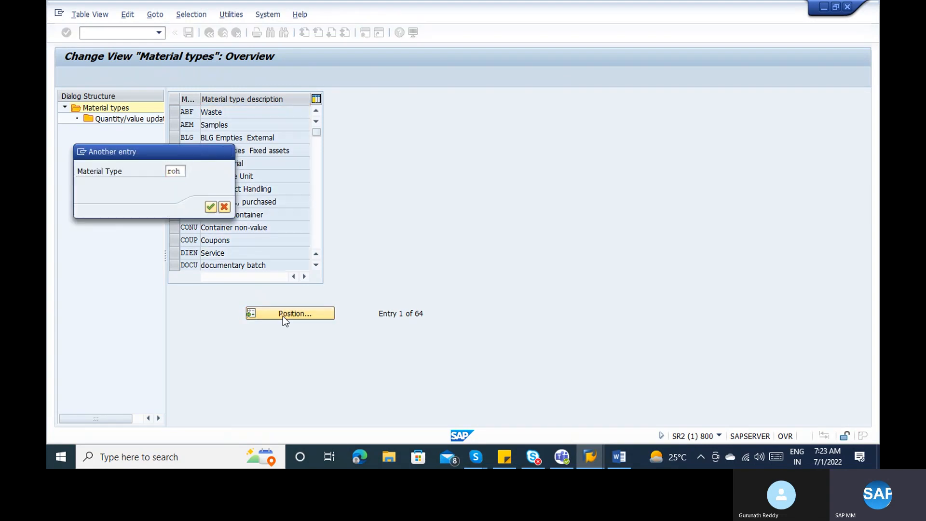
key(Return)
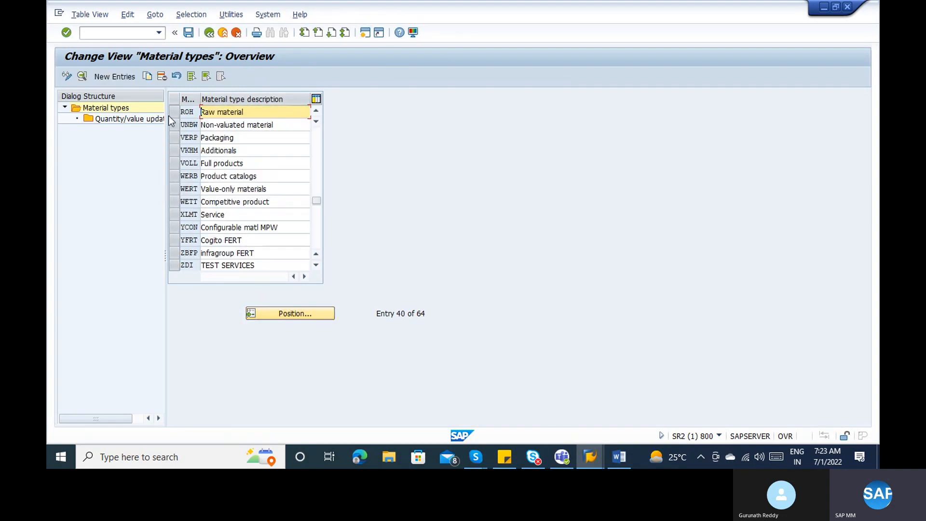
Step: Examine the quantity/value updating settings for material type ROH and return to the material types overview
click(173, 113)
double_click(140, 122)
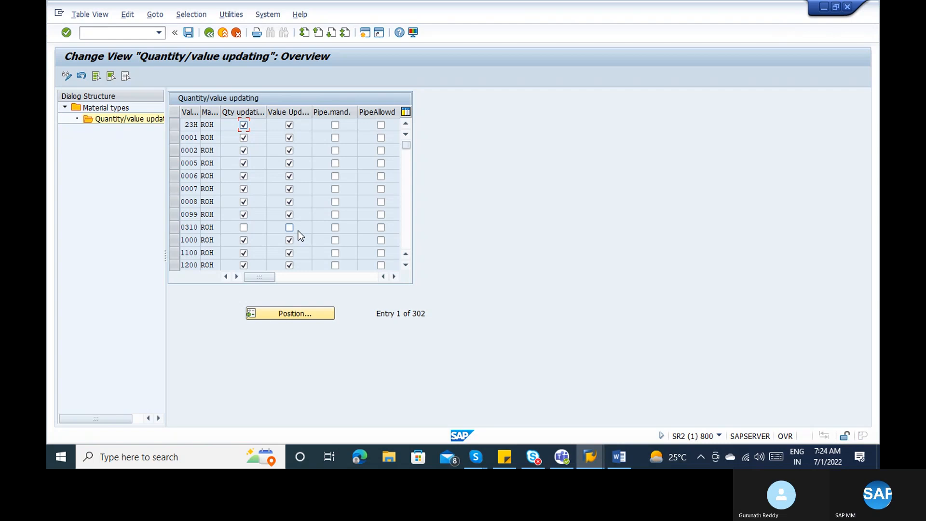
click(210, 33)
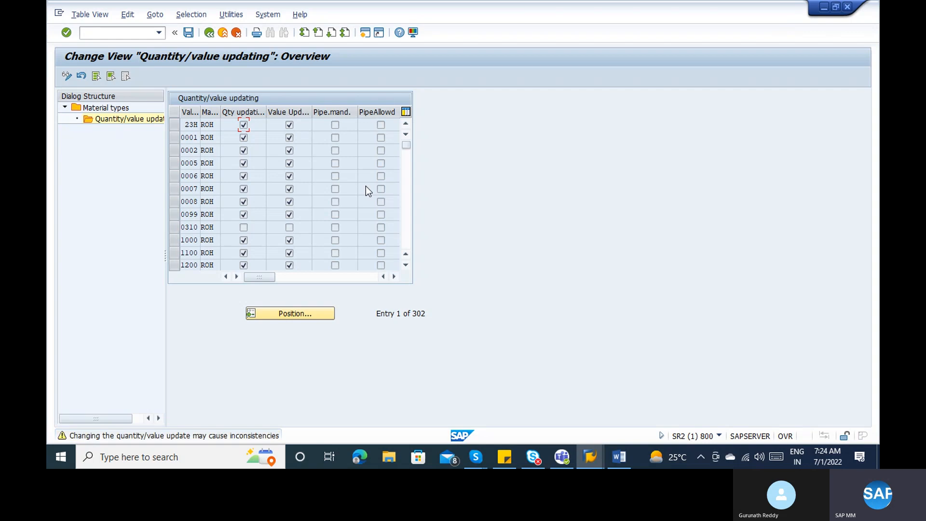
key(Return)
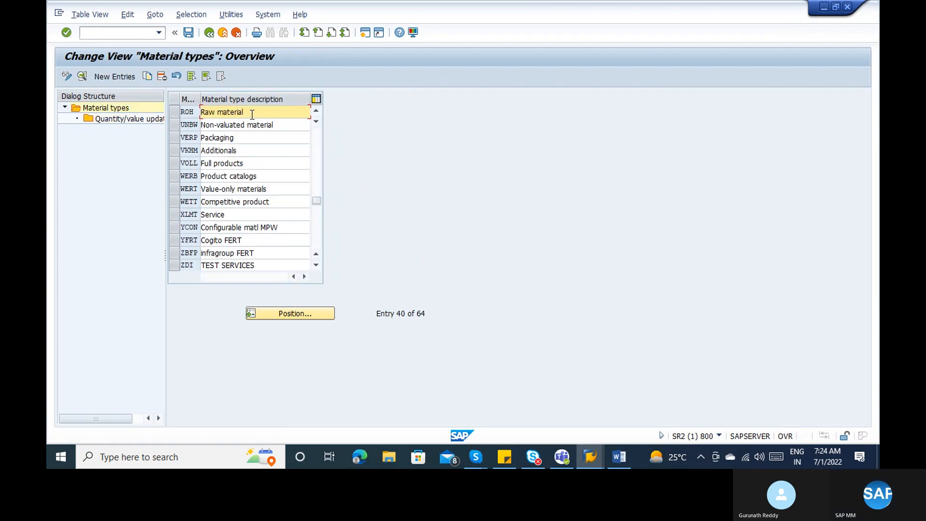
Step: Open the details of material type ROH and look through its user departments, briefly deselecting and reselecting Accounting
click(186, 112)
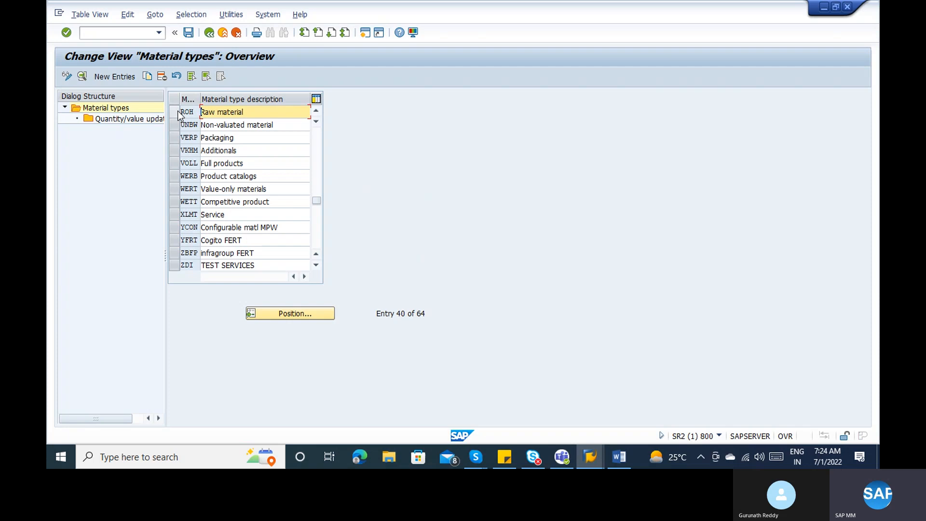
click(81, 77)
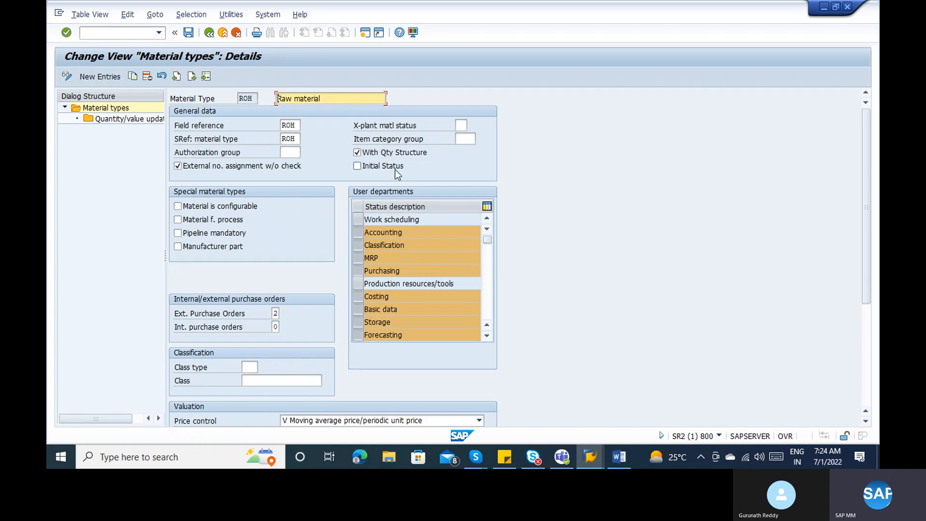
click(381, 233)
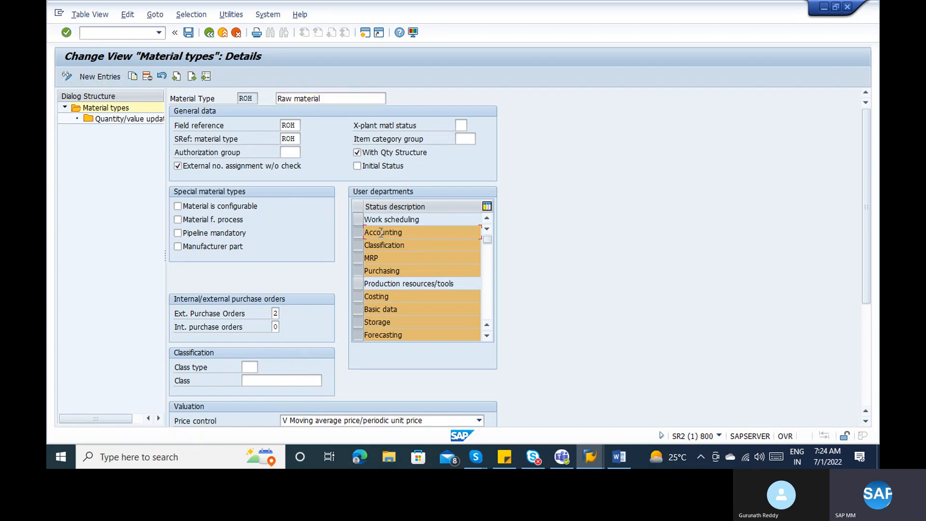
click(384, 247)
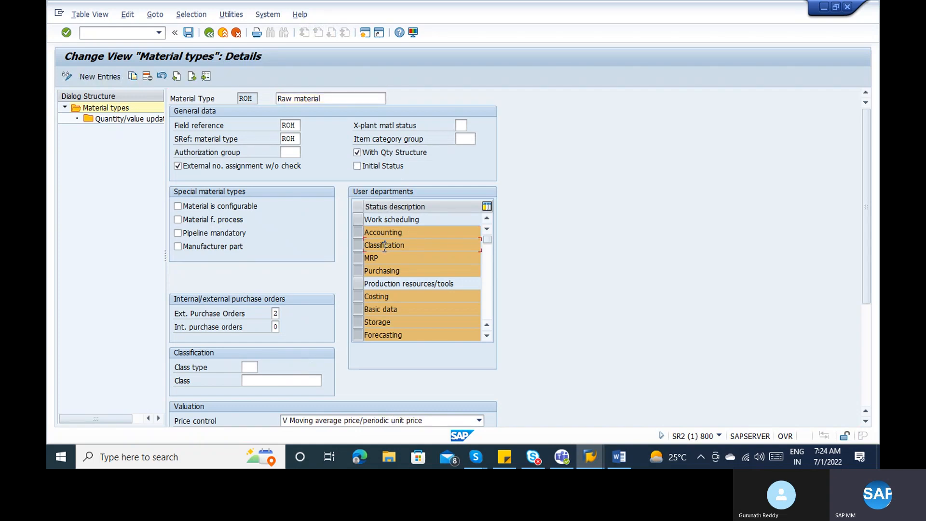
click(358, 235)
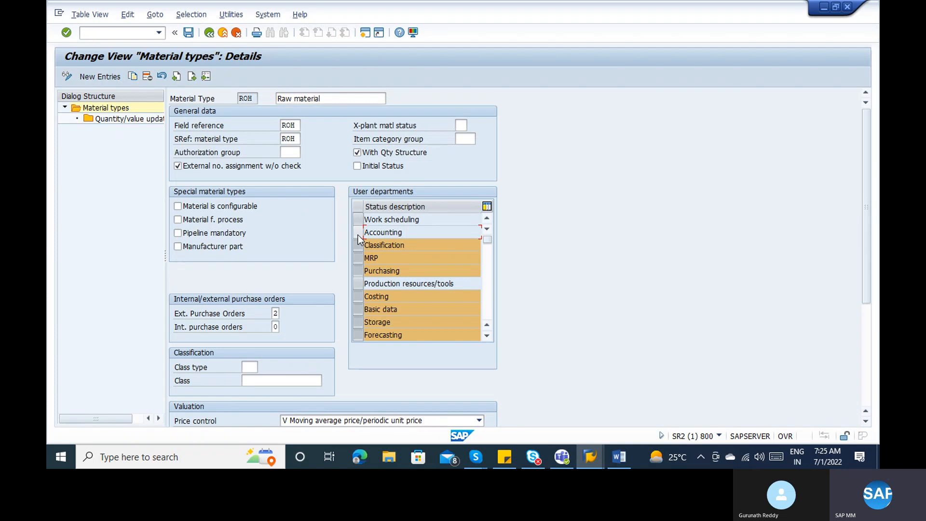
click(358, 236)
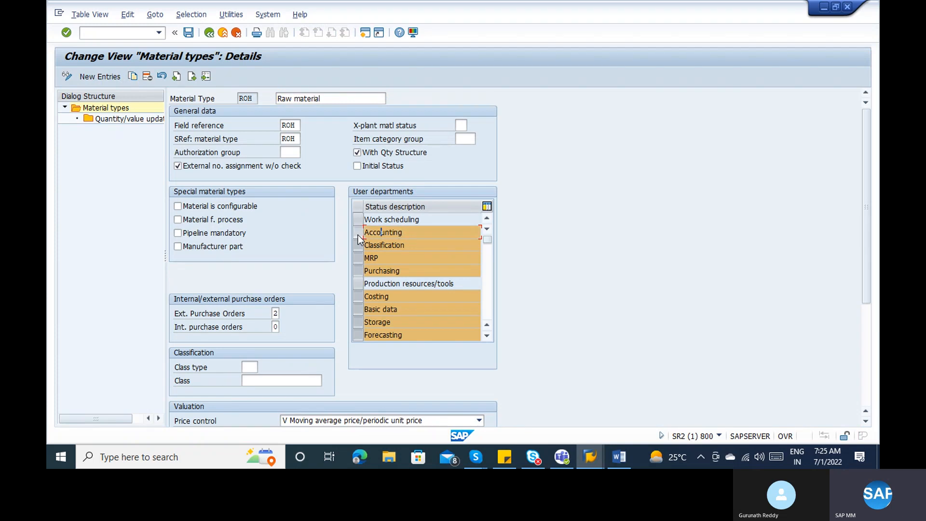
click(487, 307)
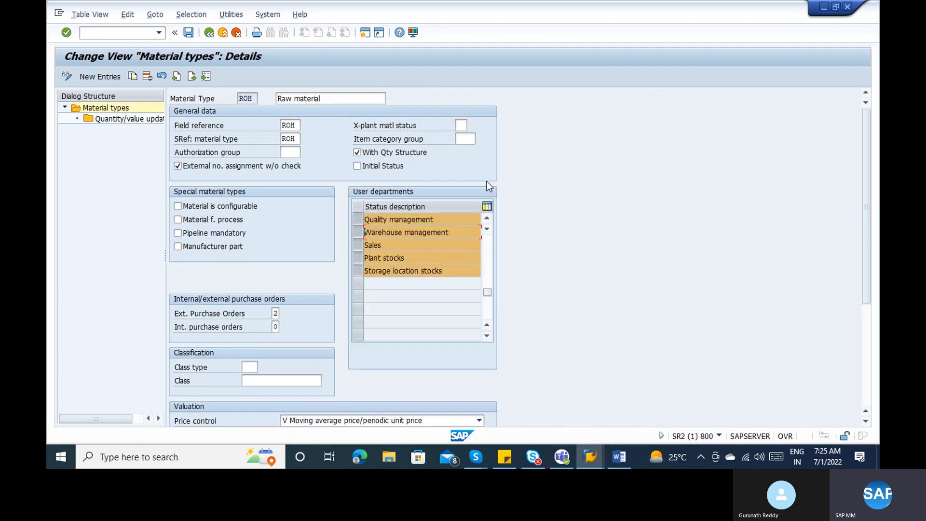
Step: Start material creation with transaction MM01 in a new session
click(120, 29)
text(/omm01)
key(Return)
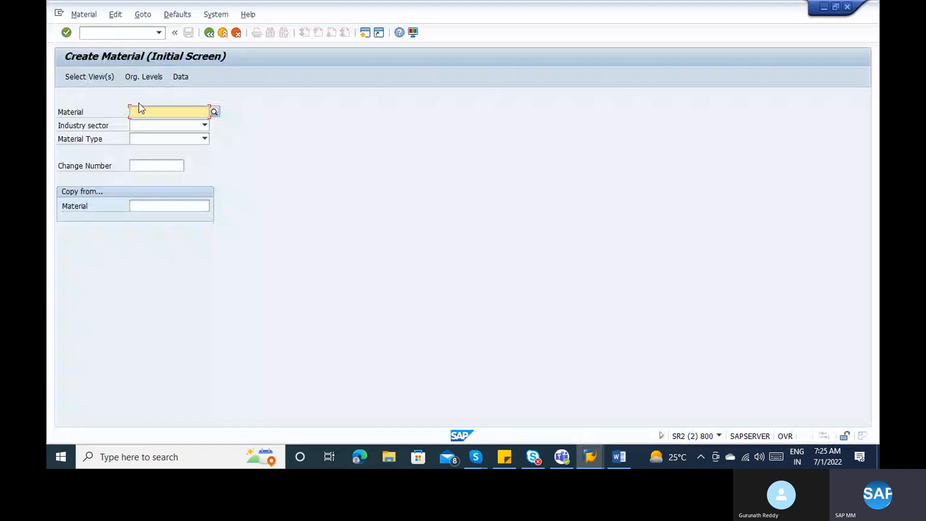
Step: Set the material type to ROH Raw material and try to continue from the initial screen without a material number
click(152, 139)
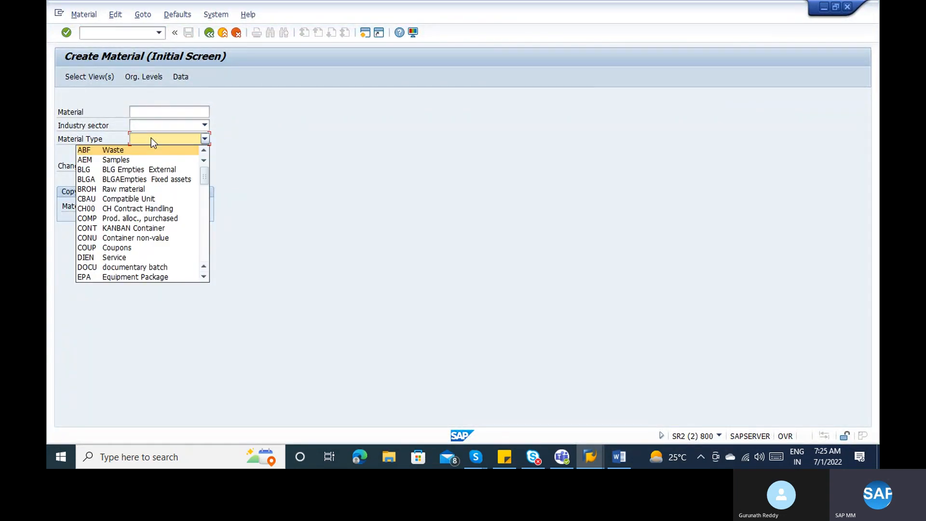
text(roh)
key(Return)
key(Return)
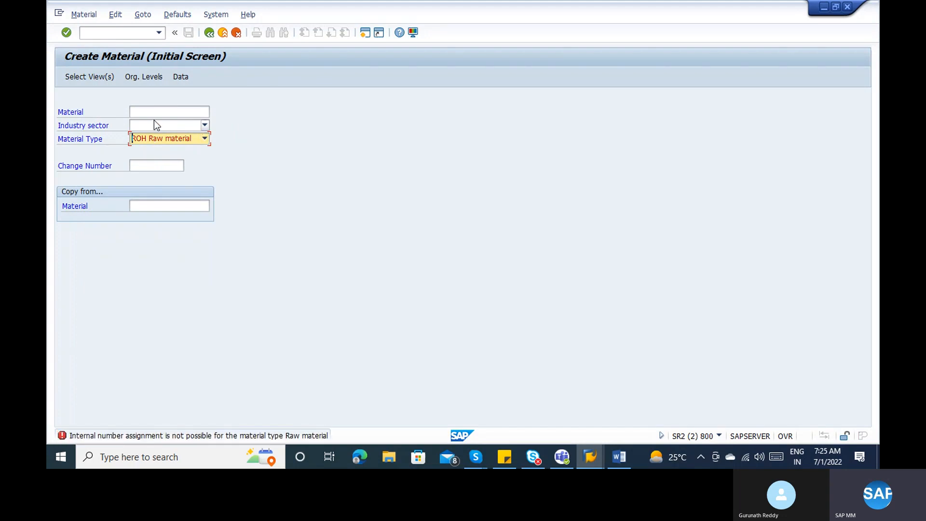
Step: Set the industry sector to 1 Retail, enter material ADDDD and open its view selection
click(154, 120)
key(Return)
key(Return)
click(146, 110)
text(ADDDD)
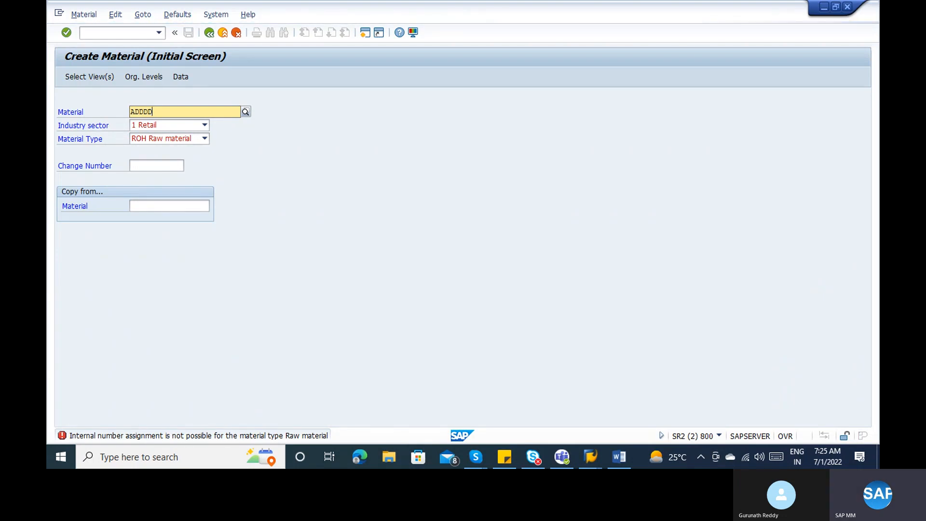
click(90, 78)
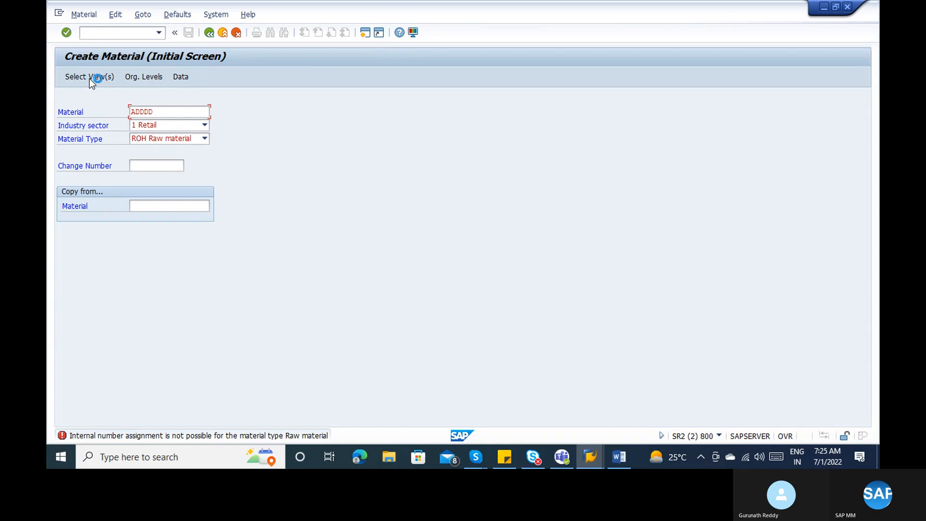
click(89, 79)
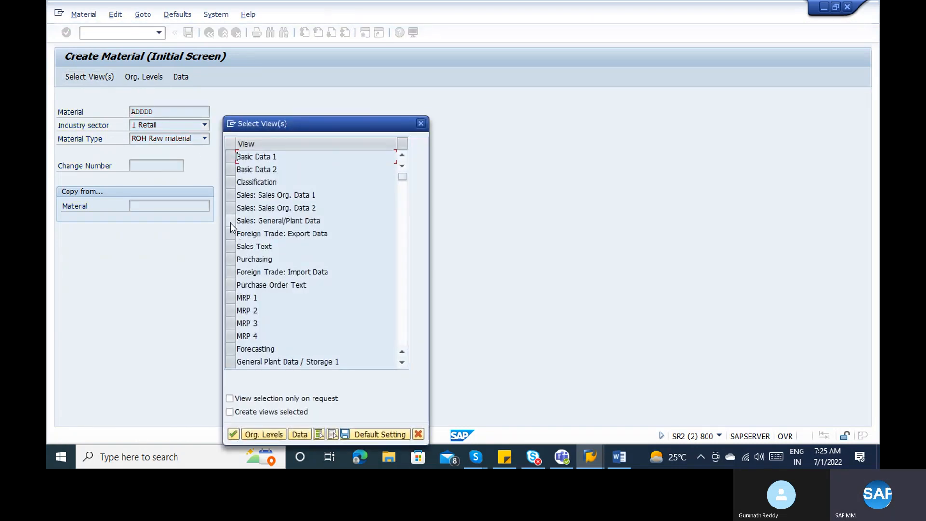
Step: Select the views Sales: Sales Org. Data 1, Sales: Sales Org. Data 2 and Sales: General/Plant Data
click(233, 223)
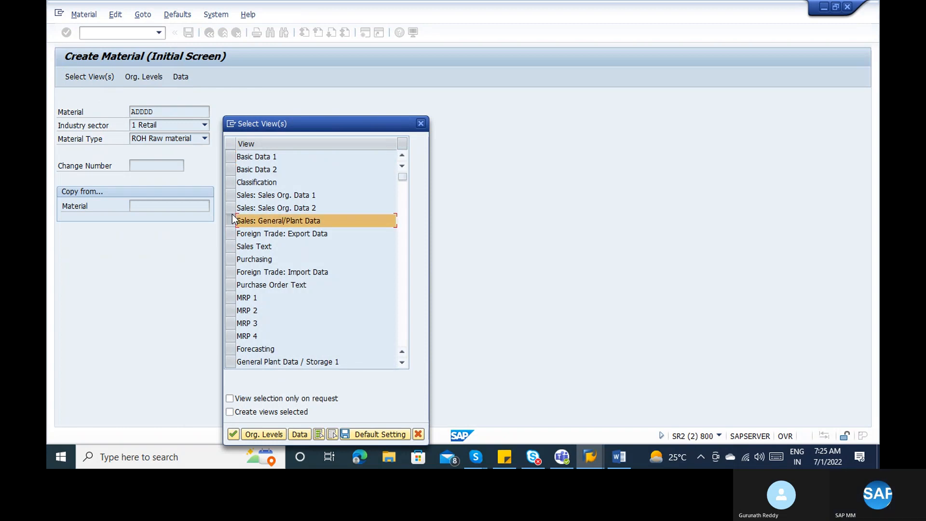
click(230, 207)
click(229, 197)
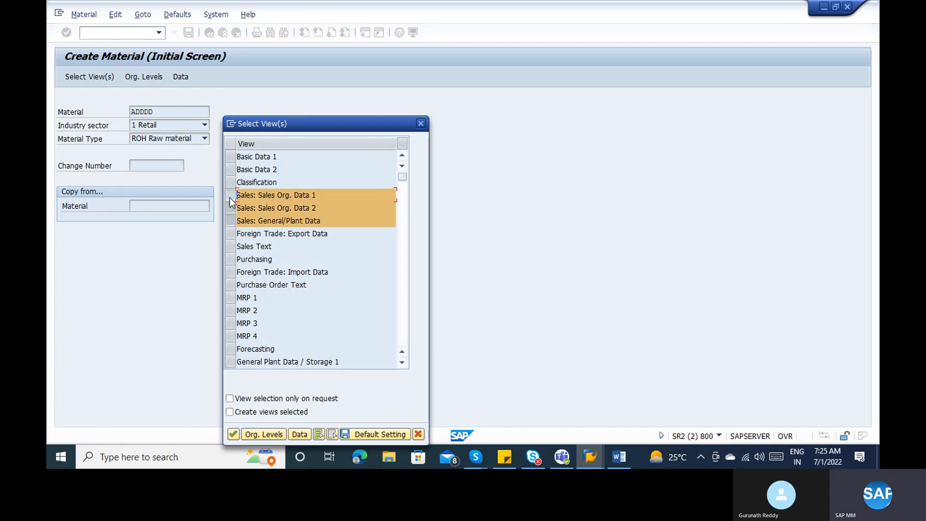
Step: In the customizing session, deselect the Sales user department for material type ROH and save it to customizing request SR2K900048
key(alt+Tab)
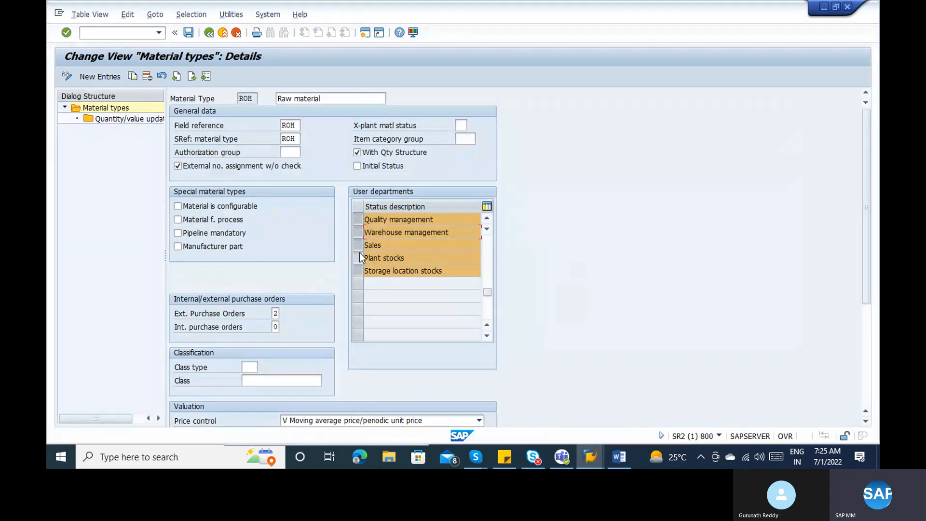
click(379, 246)
key(alt+Tab)
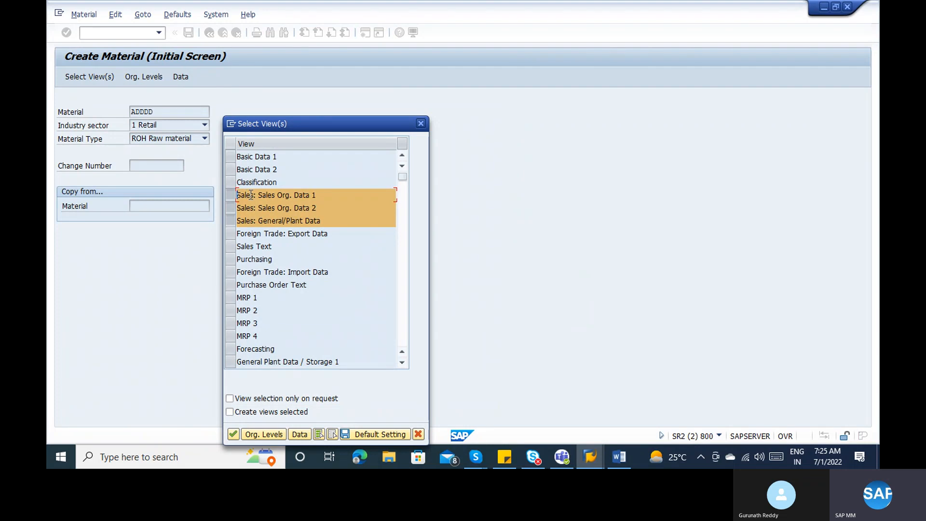
key(alt+Tab)
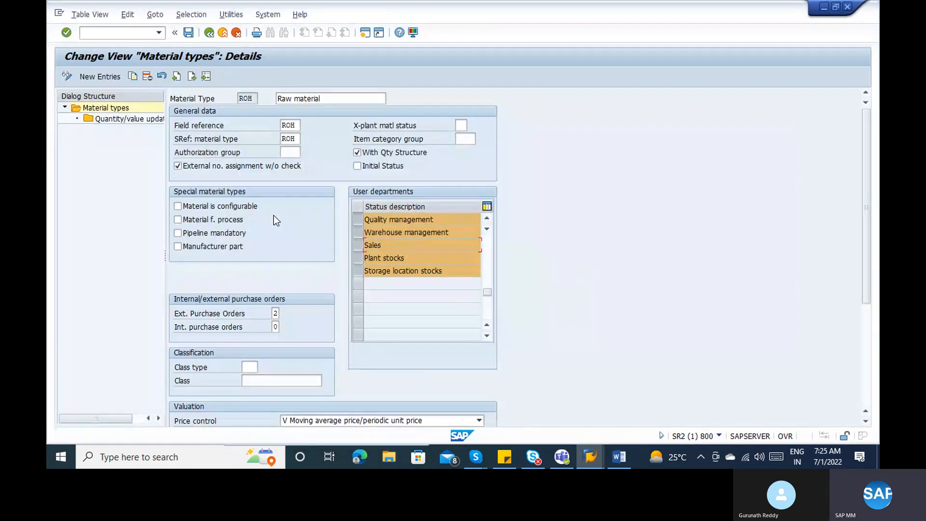
click(361, 242)
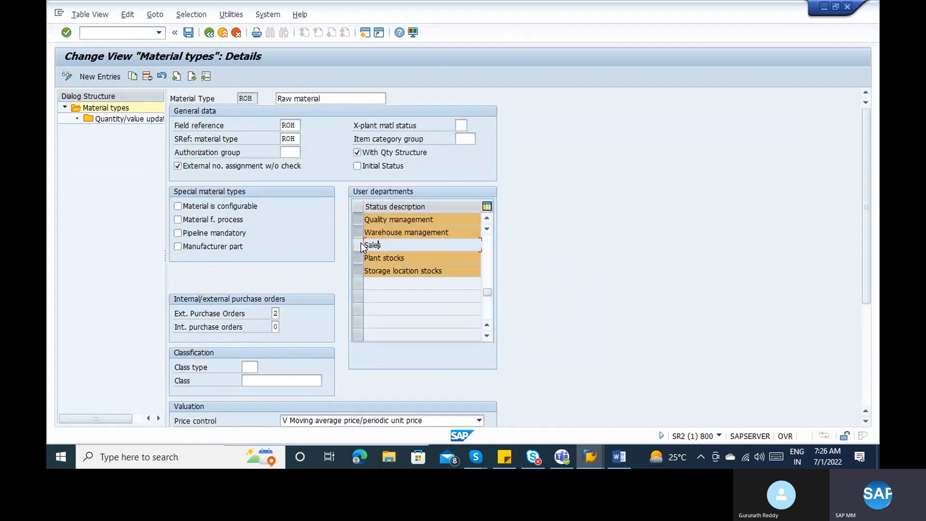
click(189, 33)
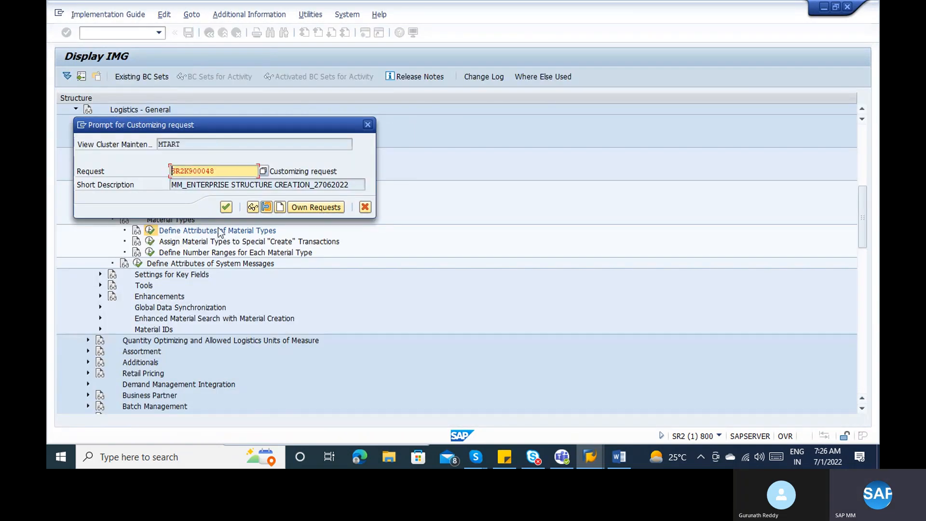
click(226, 206)
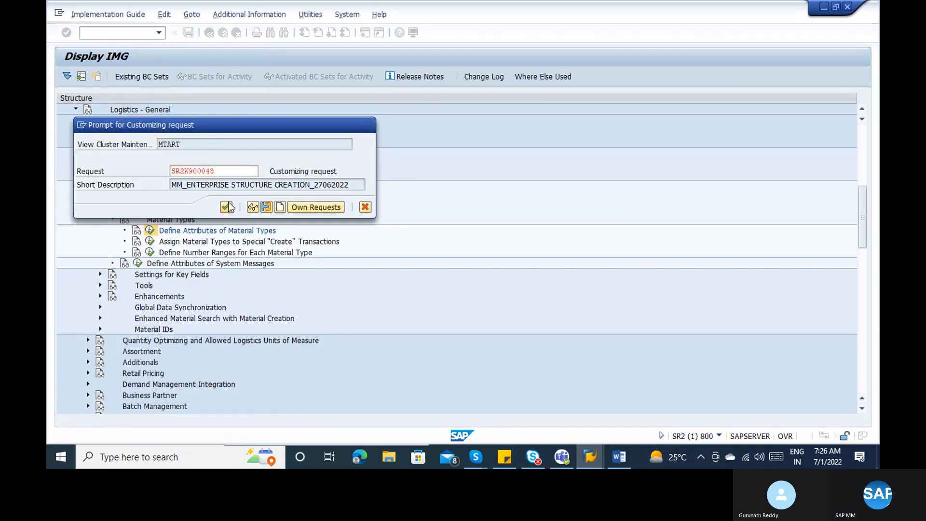
Step: Return to the material creation session, cancel the view selection and restart transaction MM01
key(alt+Tab)
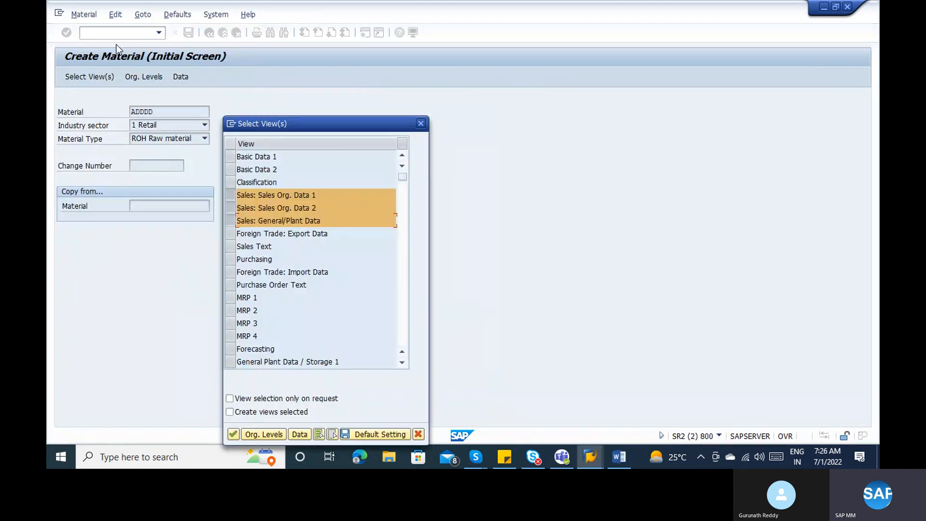
key(Escape)
click(93, 32)
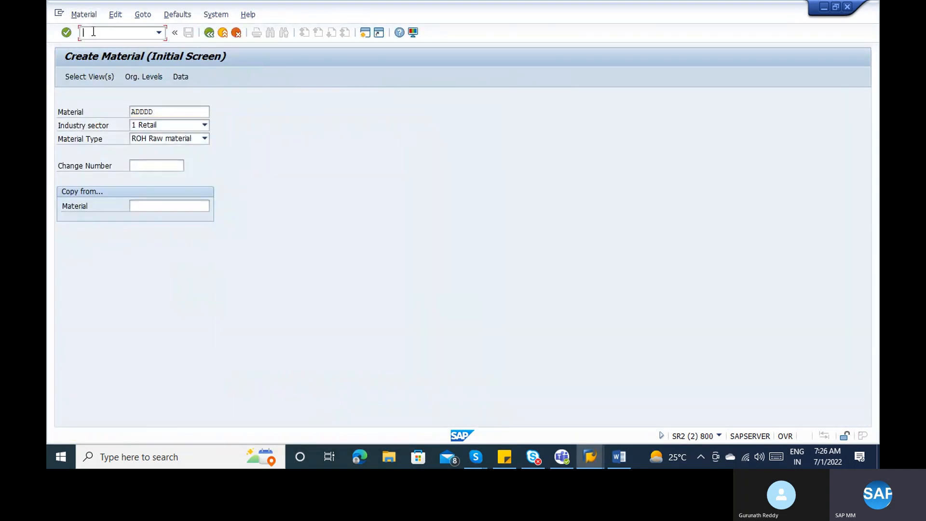
text(/nmm0q)
key(BackSpace)
text(1)
key(Return)
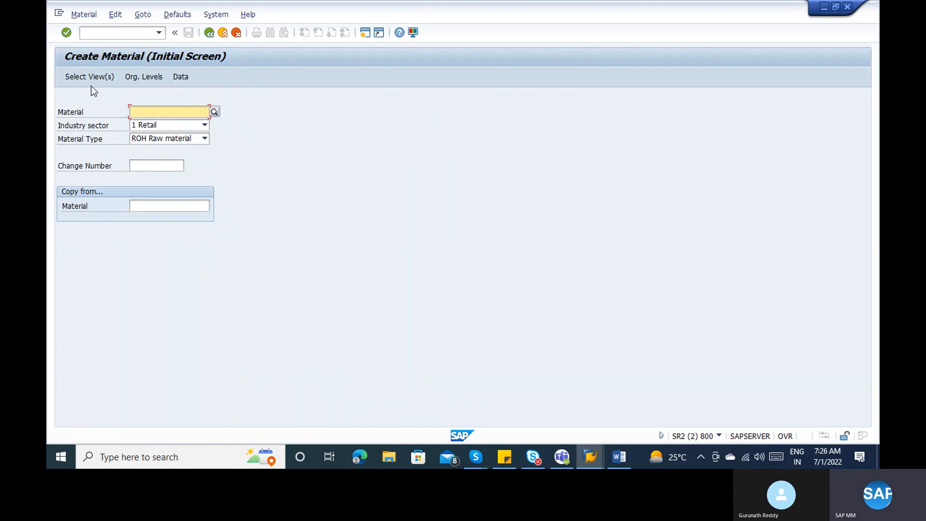
Step: Enter material ADDOD and look through the full list of views offered for it
text(addod)
key(Return)
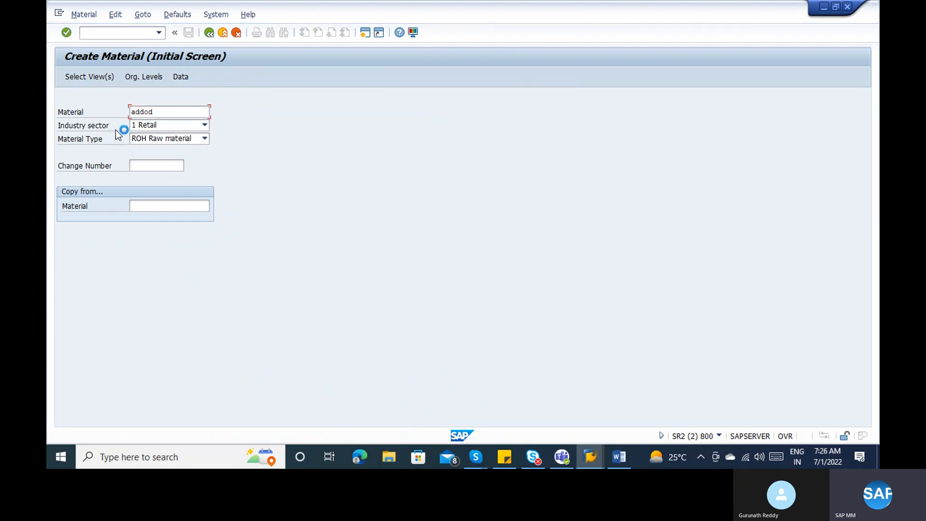
click(89, 79)
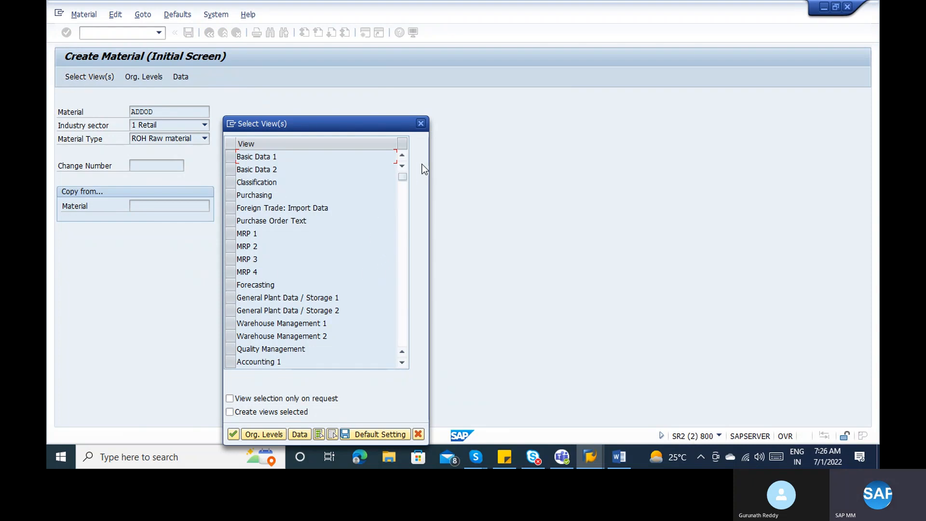
click(403, 224)
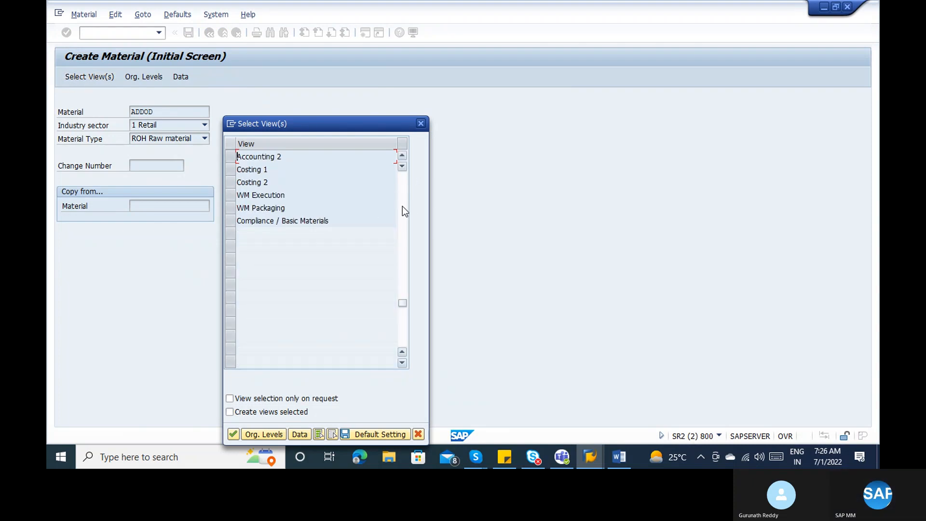
click(402, 206)
click(402, 207)
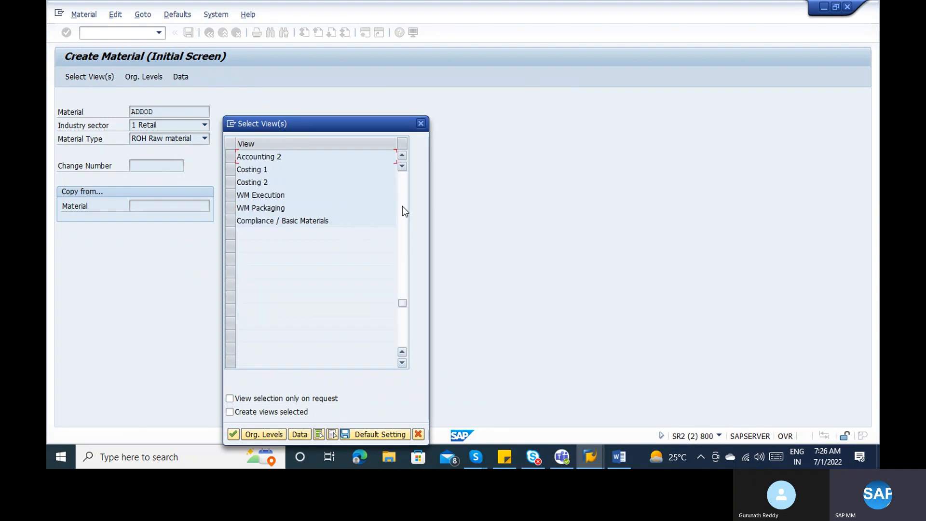
click(402, 206)
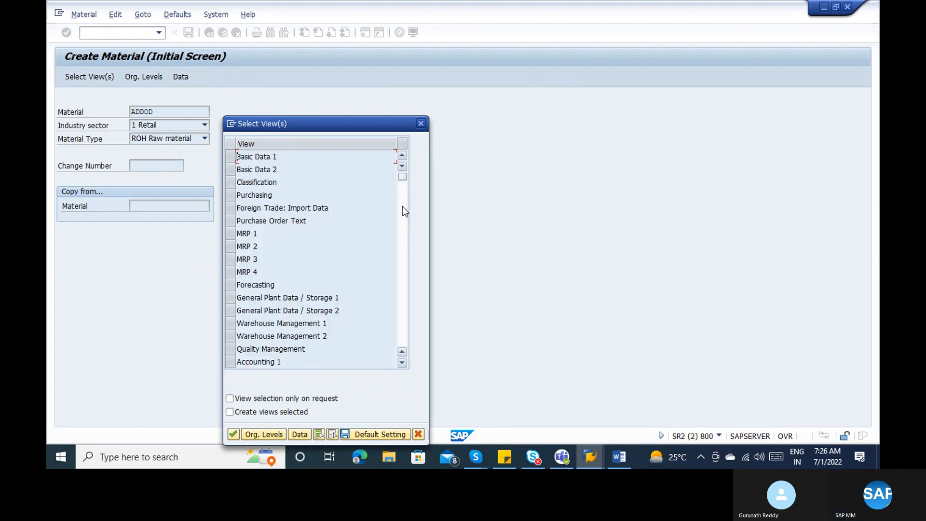
Step: Select Basic Data 1, Purchasing, MRP 1, General Plant Data / Storage 1, Warehouse Management 1, Accounting 1 and Costing 1, then close the view selection
click(231, 157)
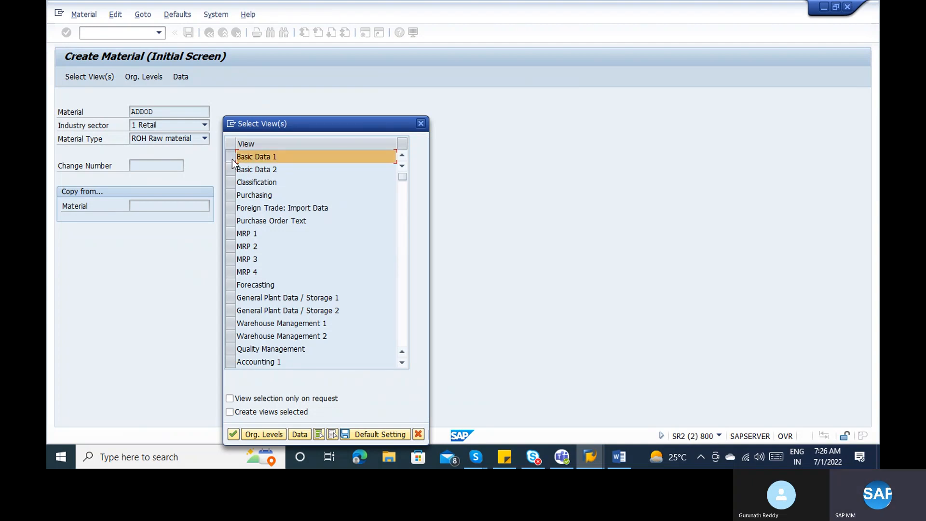
click(233, 197)
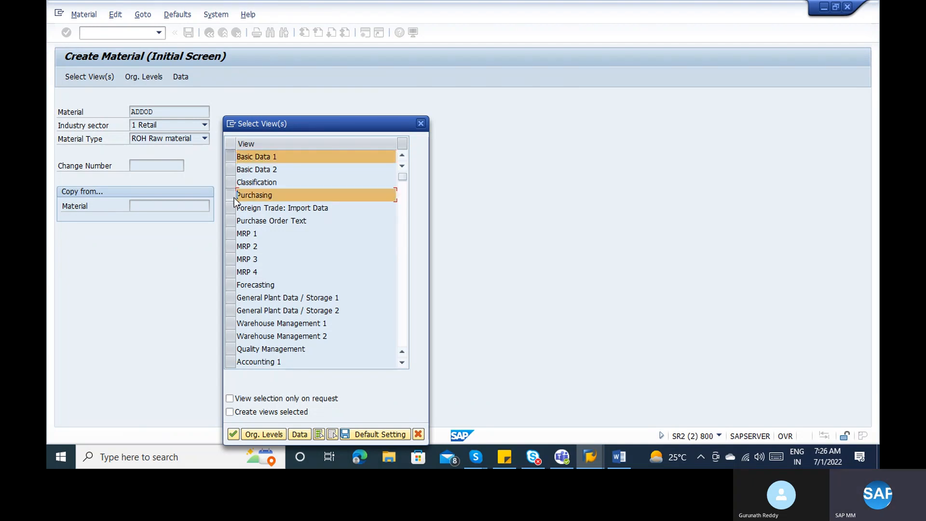
click(234, 233)
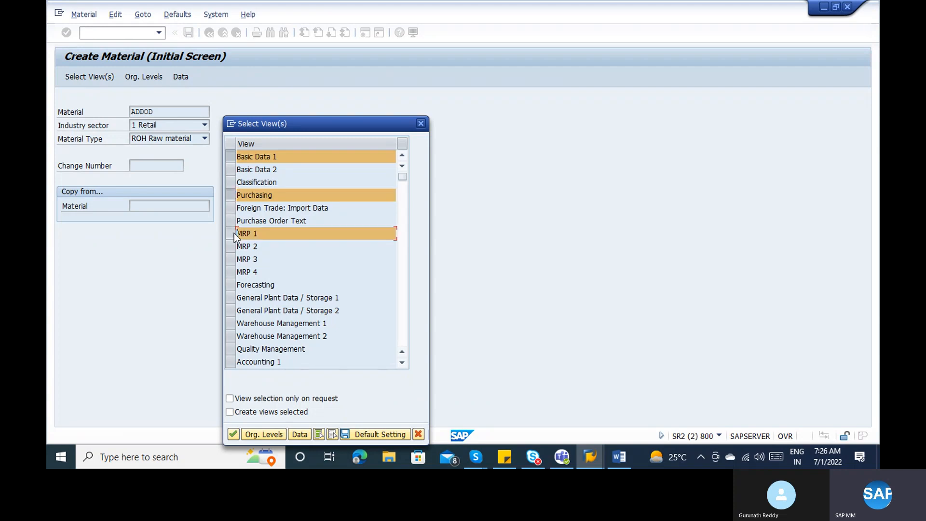
click(236, 299)
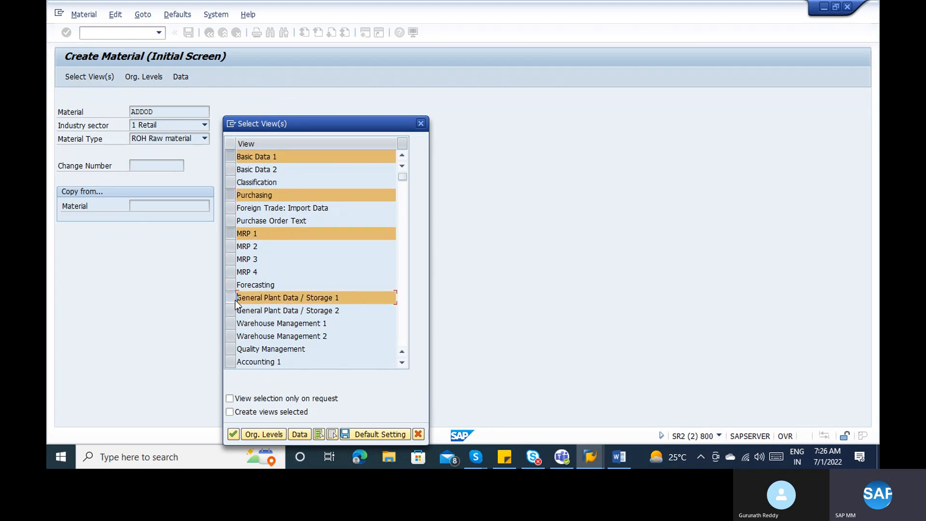
click(233, 324)
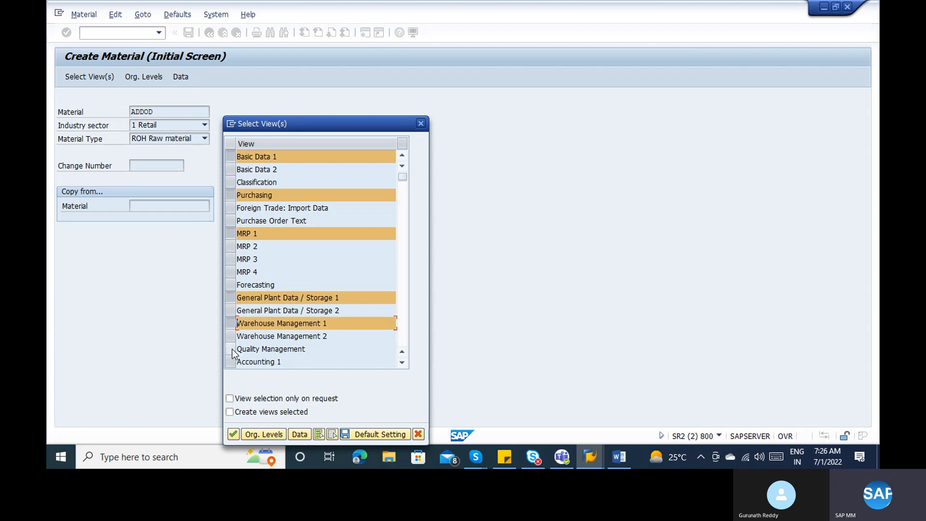
click(232, 348)
click(232, 363)
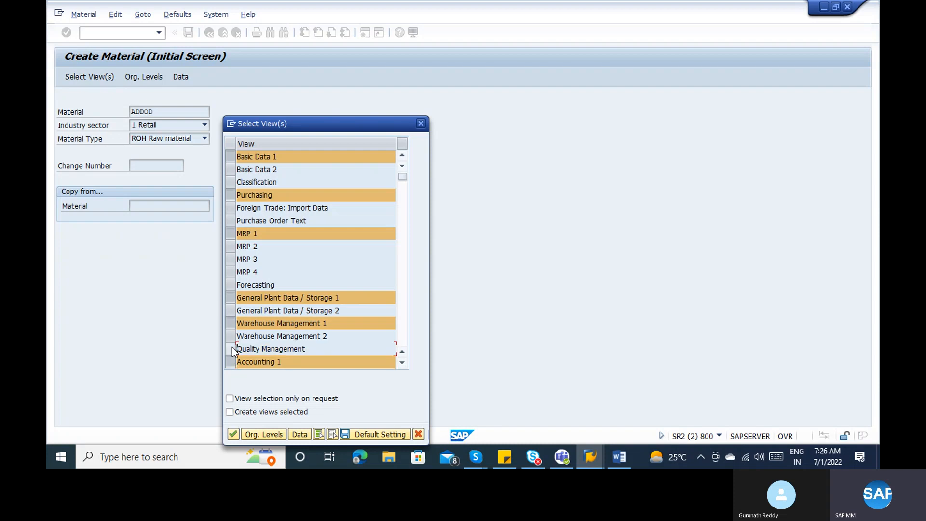
click(400, 314)
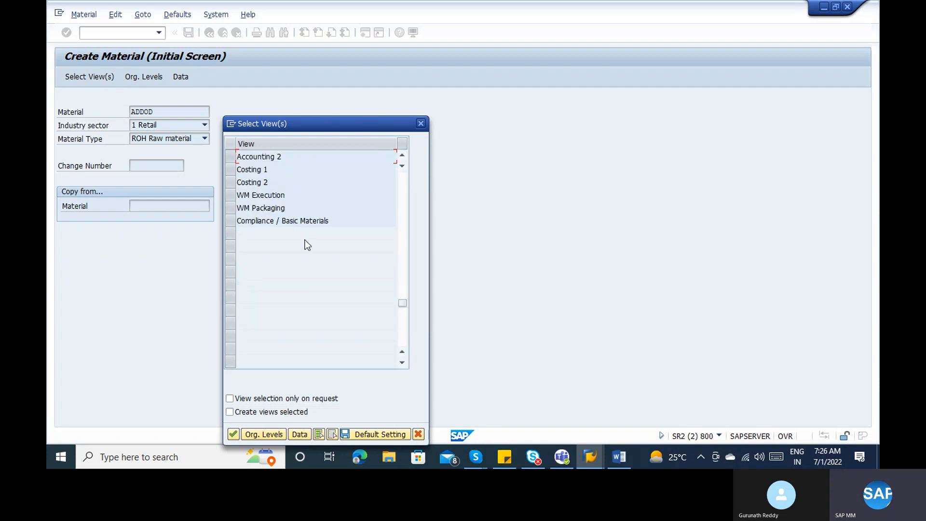
click(230, 169)
click(420, 124)
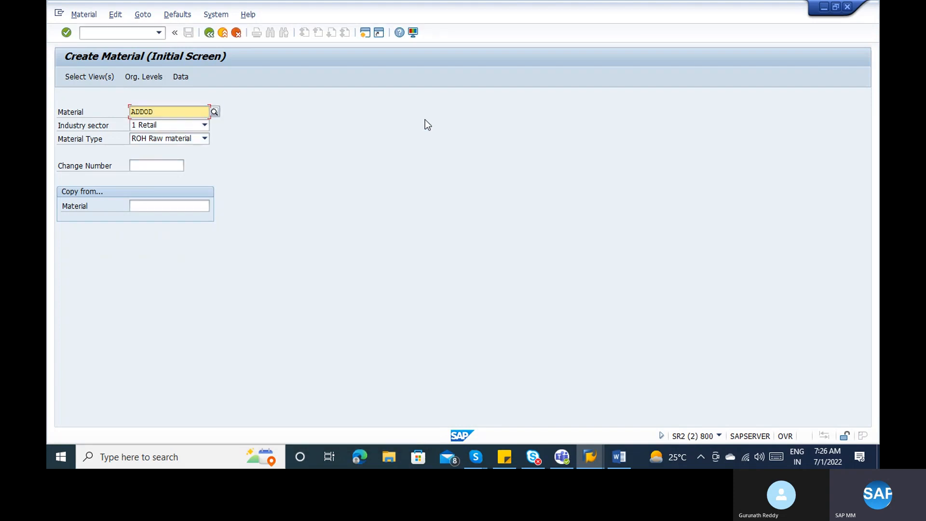
Step: Switch to the Word document and add "View s – user departments" as item 7 of the material type controls
key(alt+Tab)
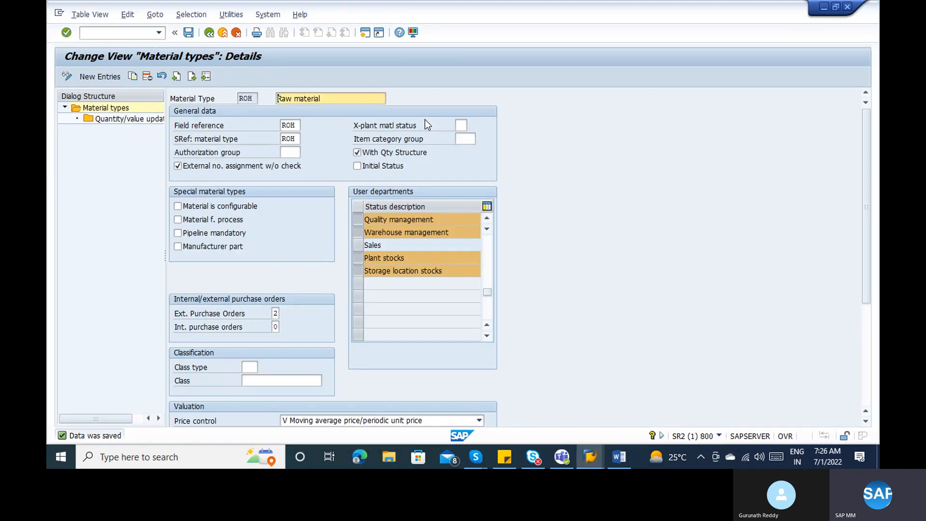
key(alt+Tab)
key(alt+Tab)
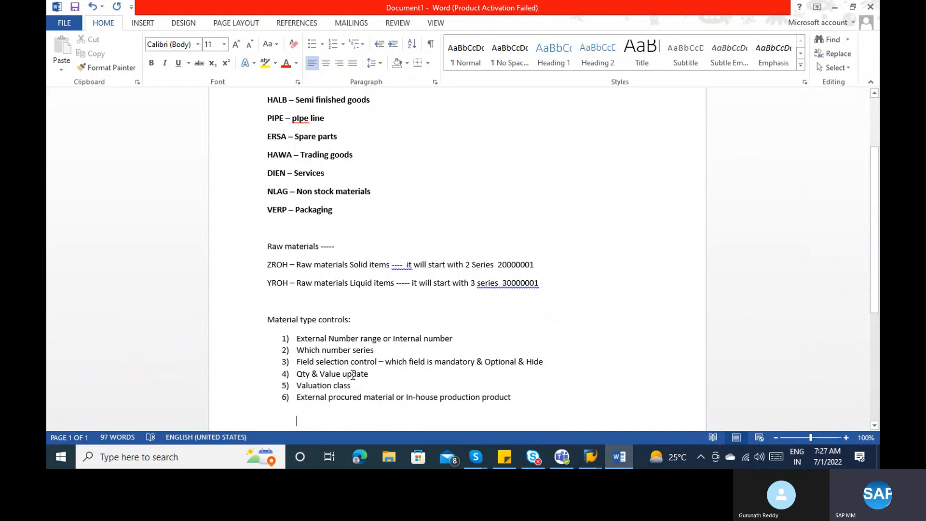
click(513, 394)
key(Return)
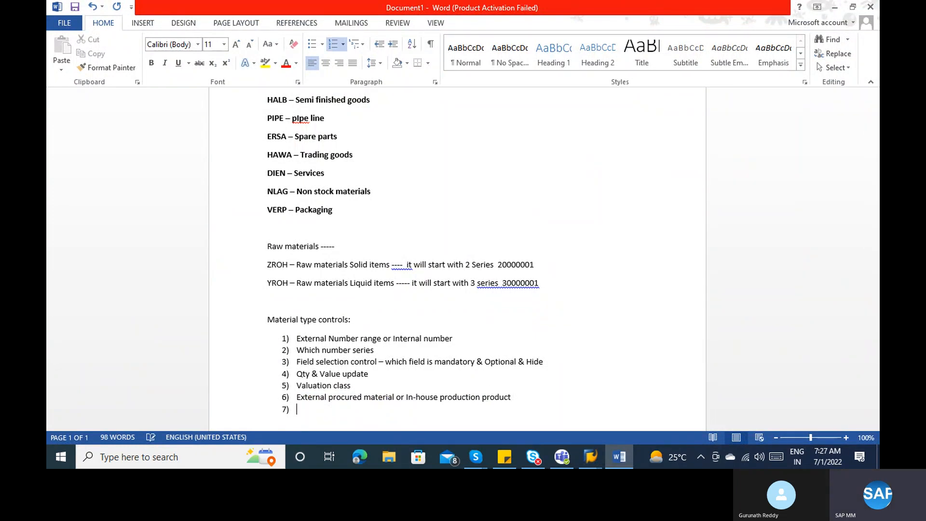
text(View s - u)
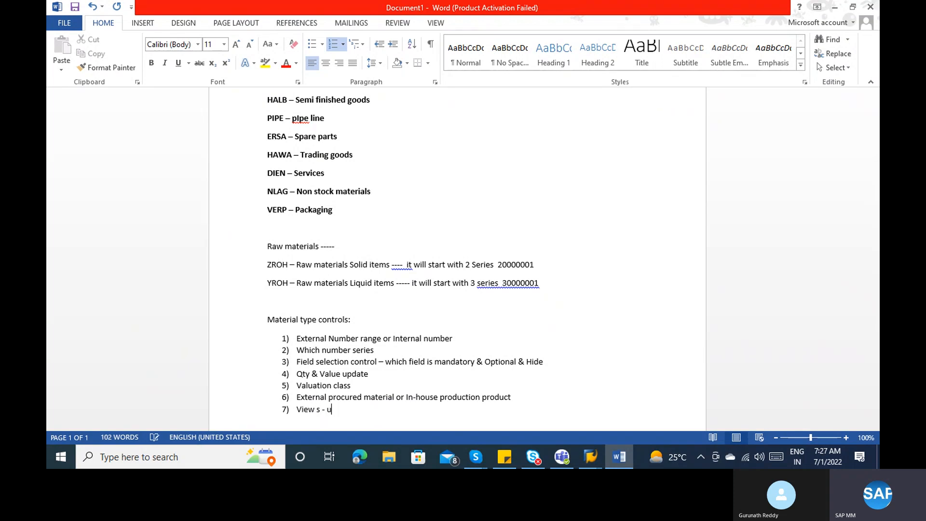
text(ser departmen)
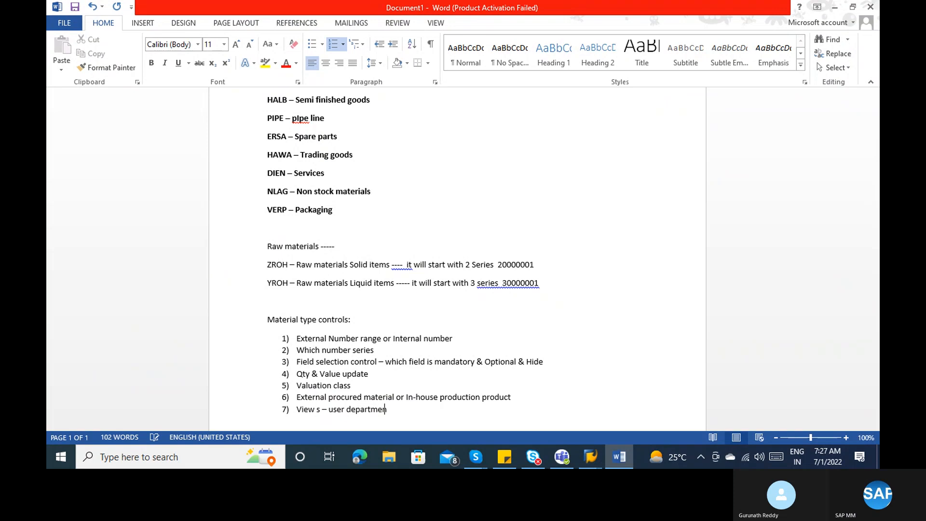
text(ts)
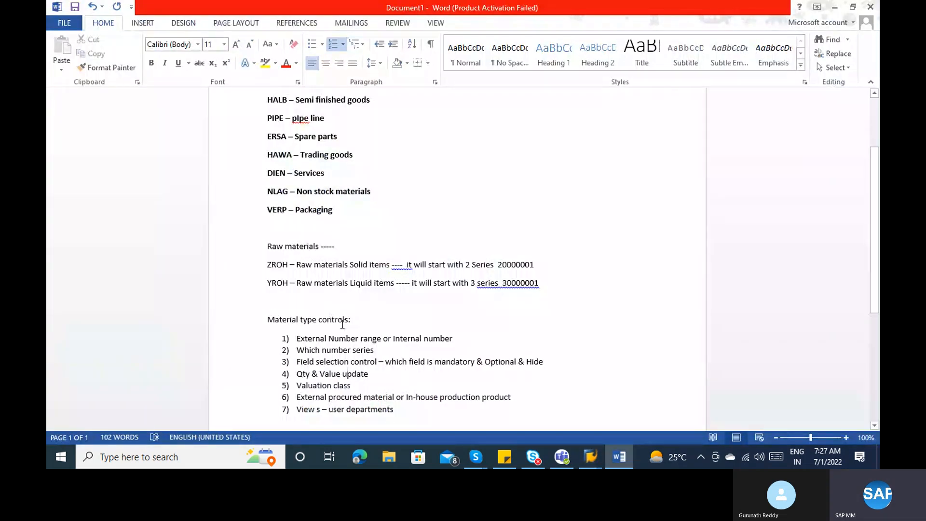
Step: Switch back to the SAP customizing session and open the quantity/value updating settings for material type ROH
key(alt+Tab)
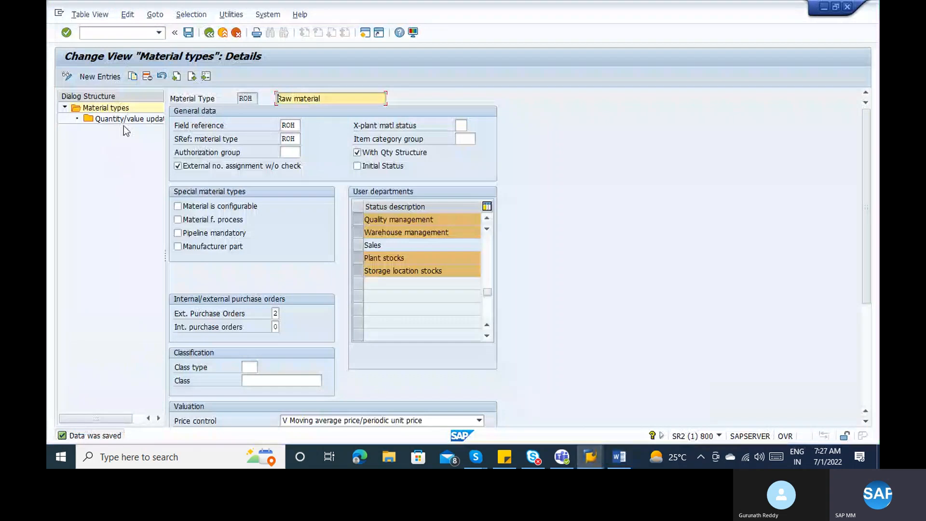
double_click(118, 119)
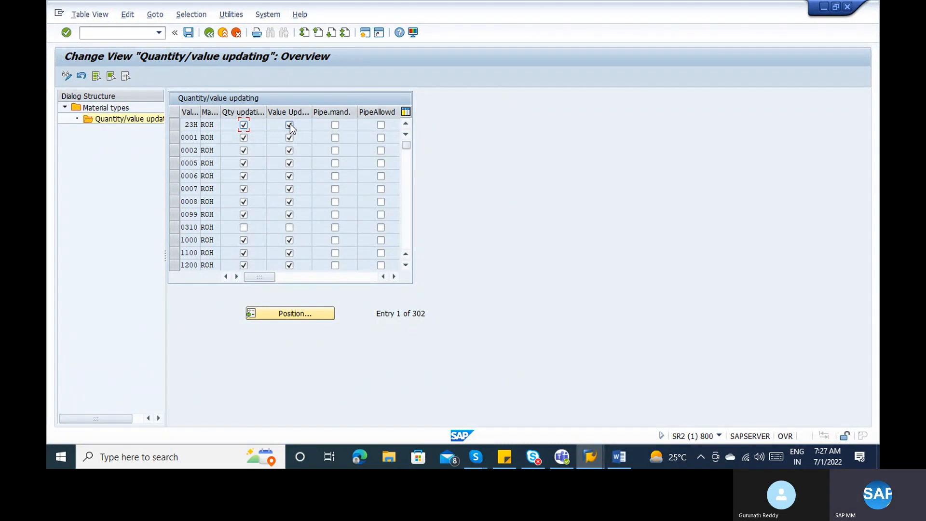
Step: Review the quantity and value updating flags per valuation area for ROH, and mark the row of valuation area 0310
click(187, 126)
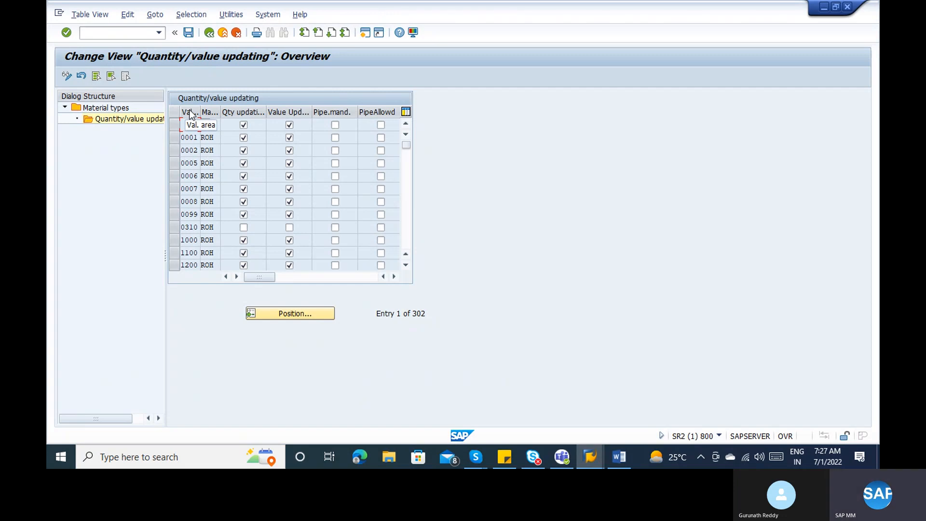
click(183, 124)
text(23H)
click(208, 163)
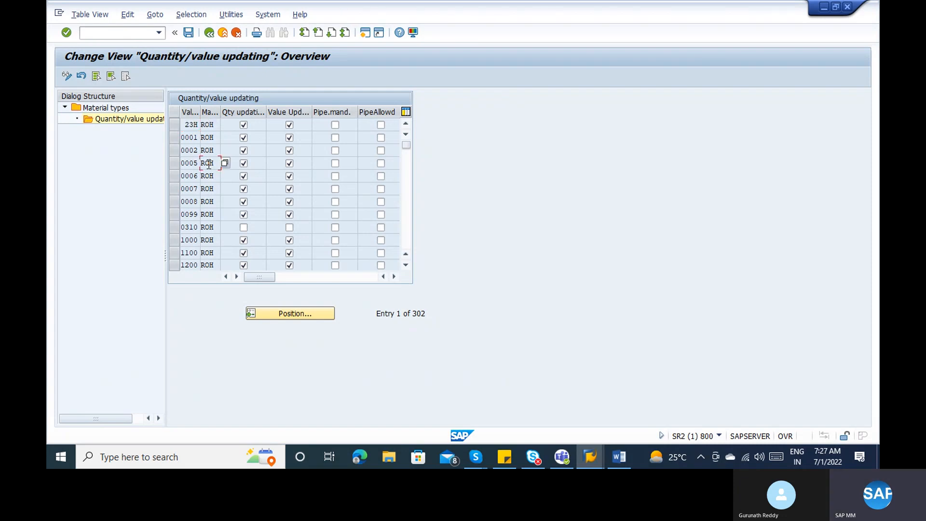
click(194, 137)
click(213, 128)
click(177, 230)
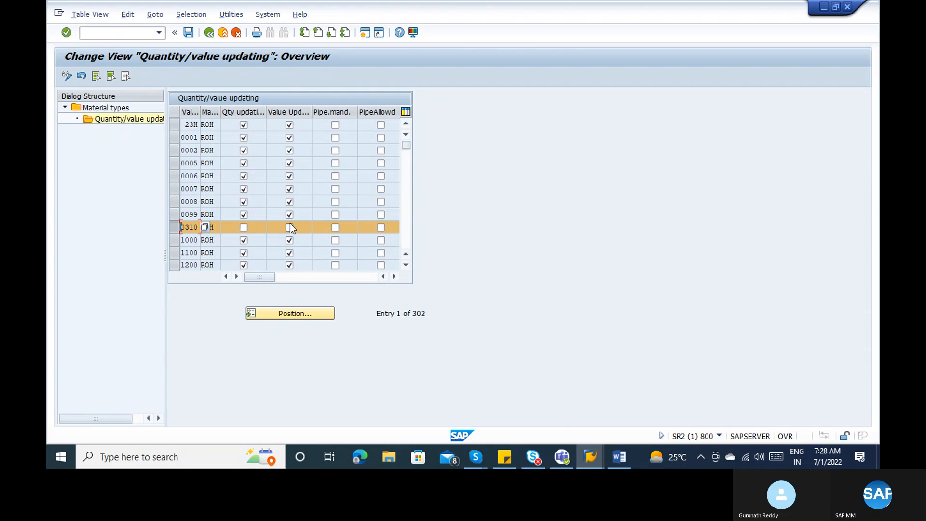
Step: Switch to the material creation session and open the view selection for material ADDOD
key(alt+Tab)
key(alt+Tab)
key(alt+Tab)
key(Tab)
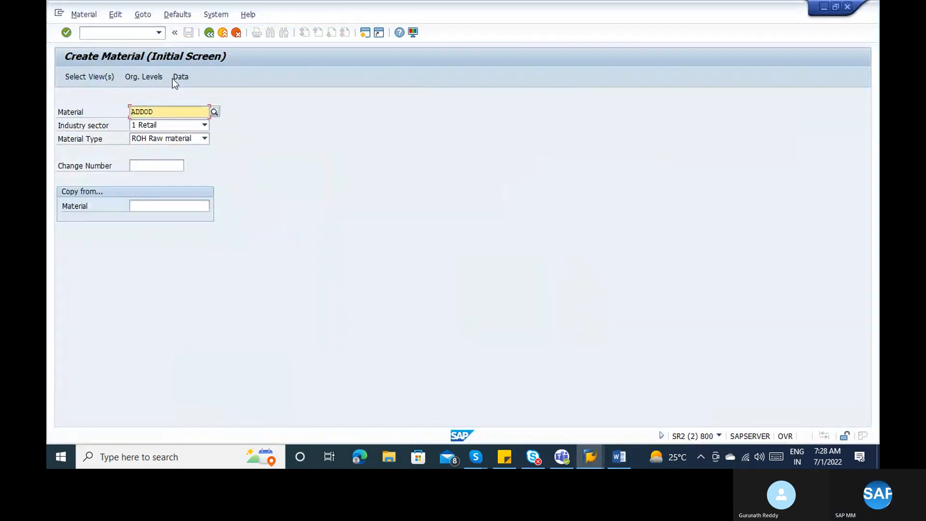
key(alt+Tab)
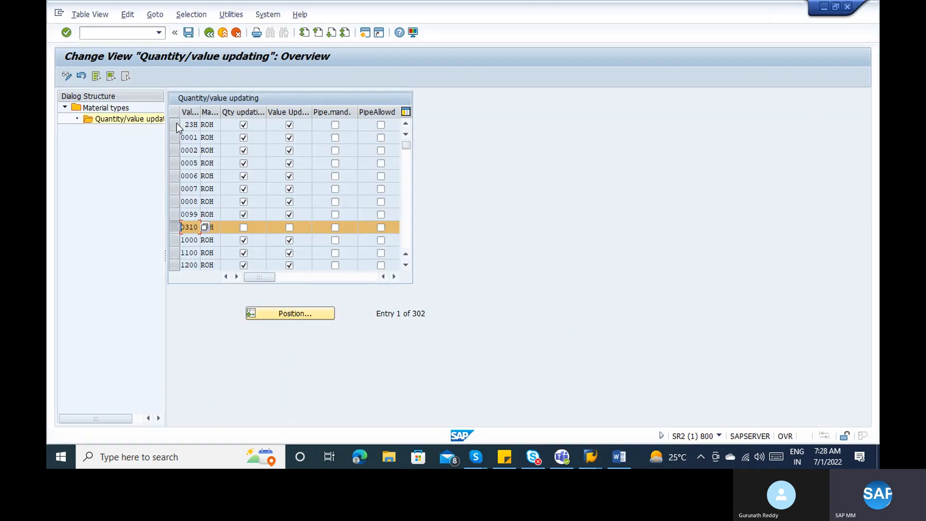
key(alt+Tab)
click(96, 76)
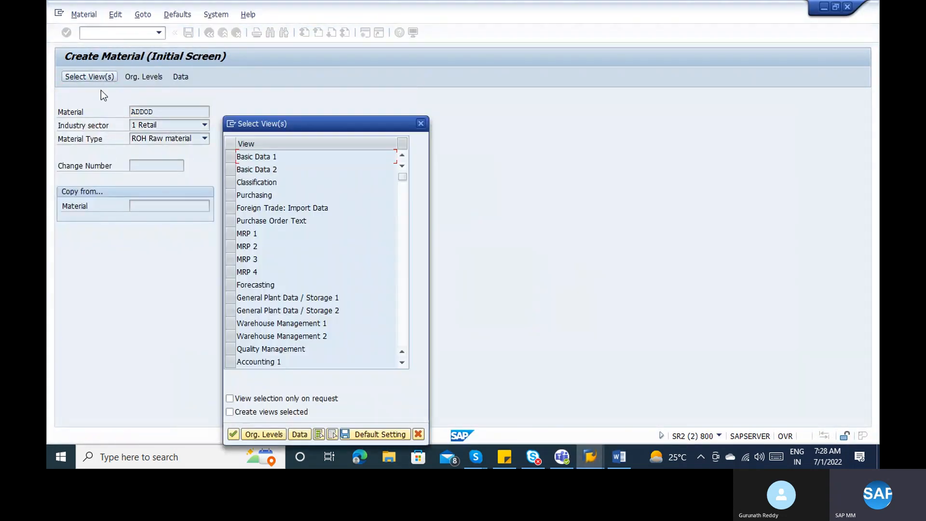
Step: Open the Purchasing view of ADDOD for plant 0310, look at it, and exit the material creation screen
click(234, 195)
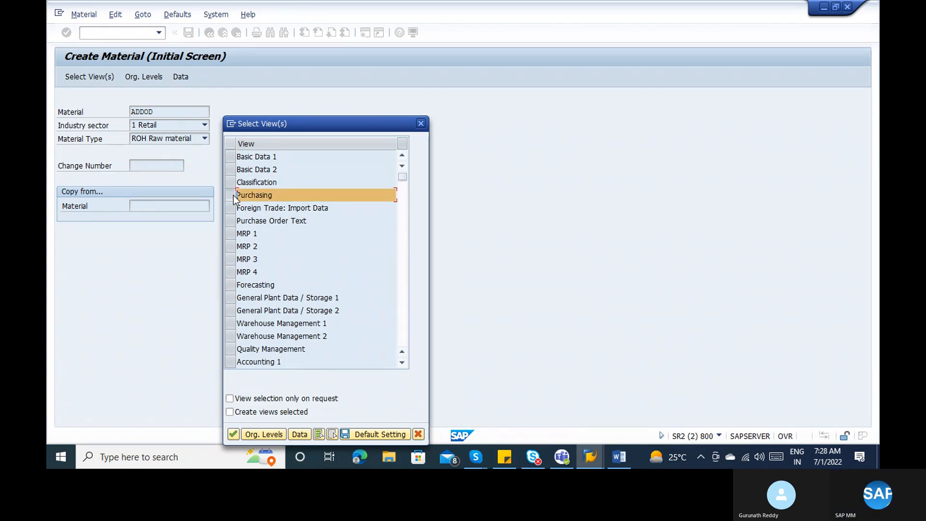
key(Return)
text(0)
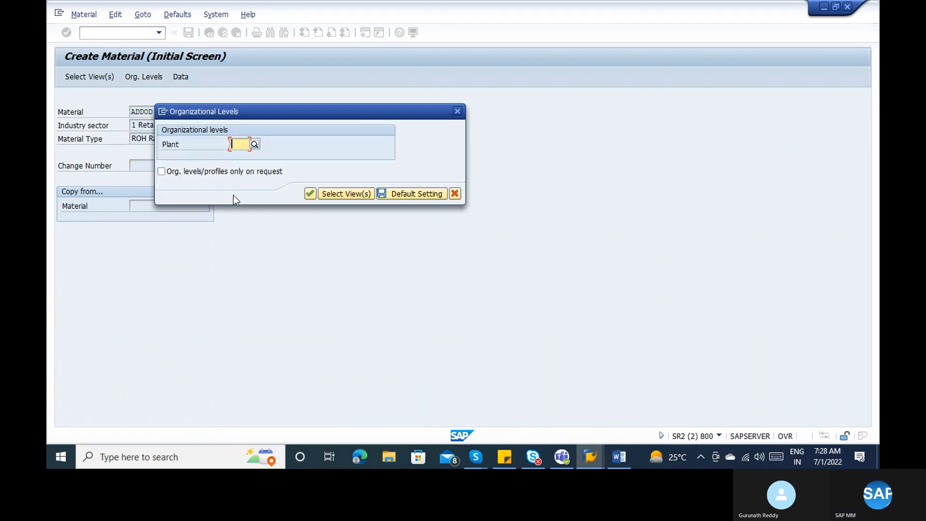
text(310)
key(Return)
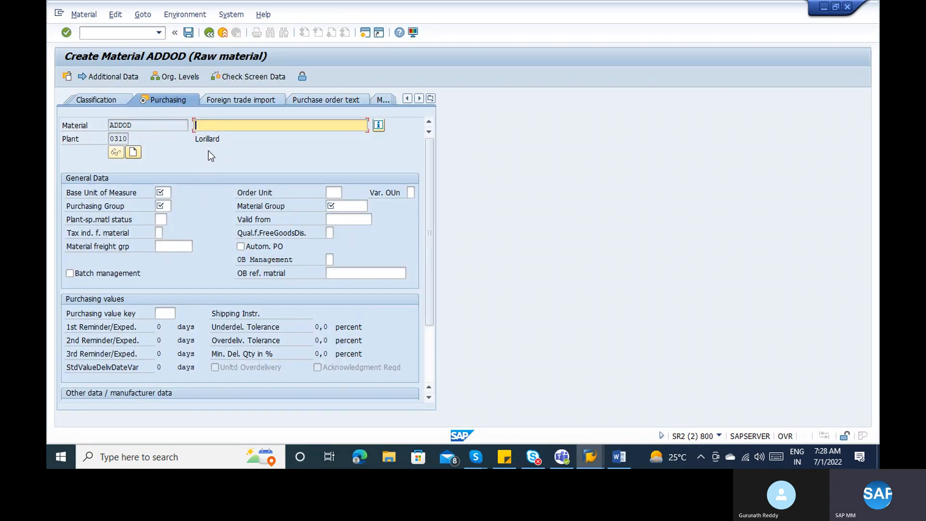
click(224, 32)
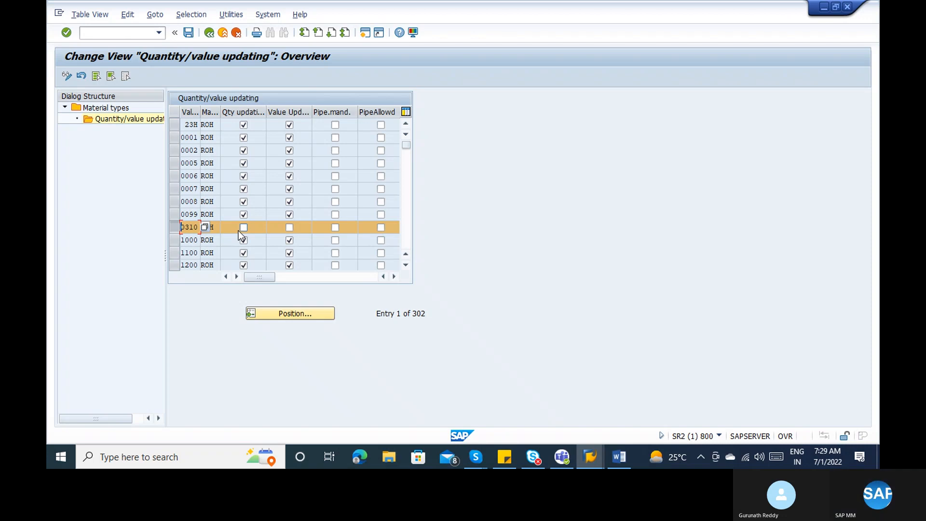
Step: Enable quantity updating for valuation area 0310 and return to the ROH material type details
click(238, 231)
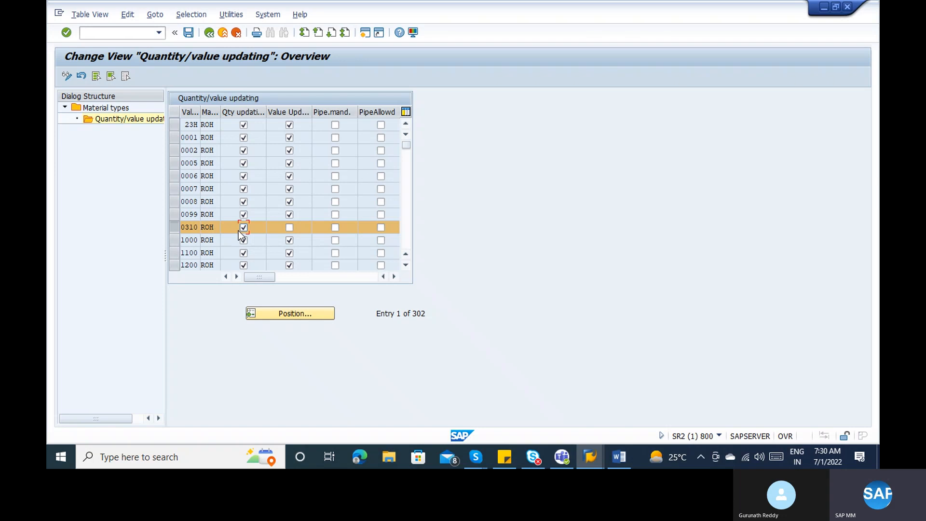
click(209, 32)
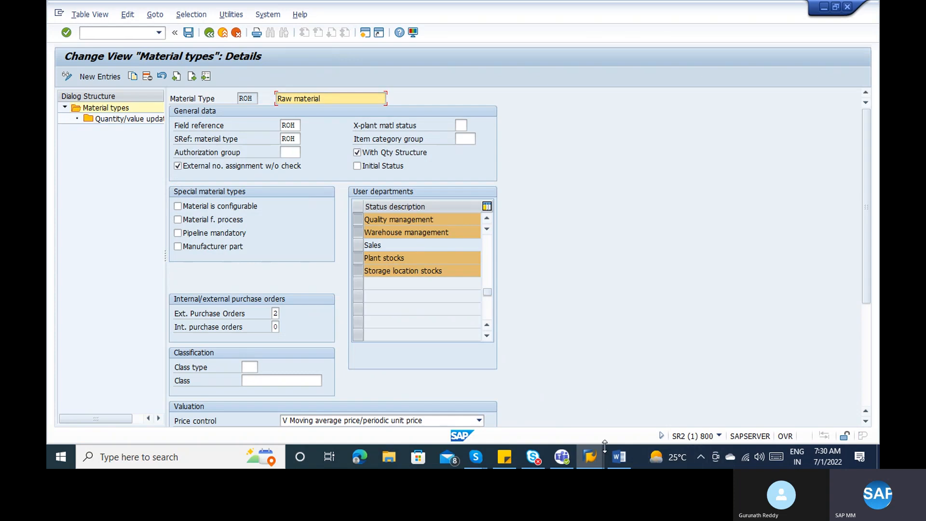
Step: Switch to the Word document and highlight items 7 "View s – user departments" and 4 "Qty & Value update" in yellow
click(601, 453)
click(611, 451)
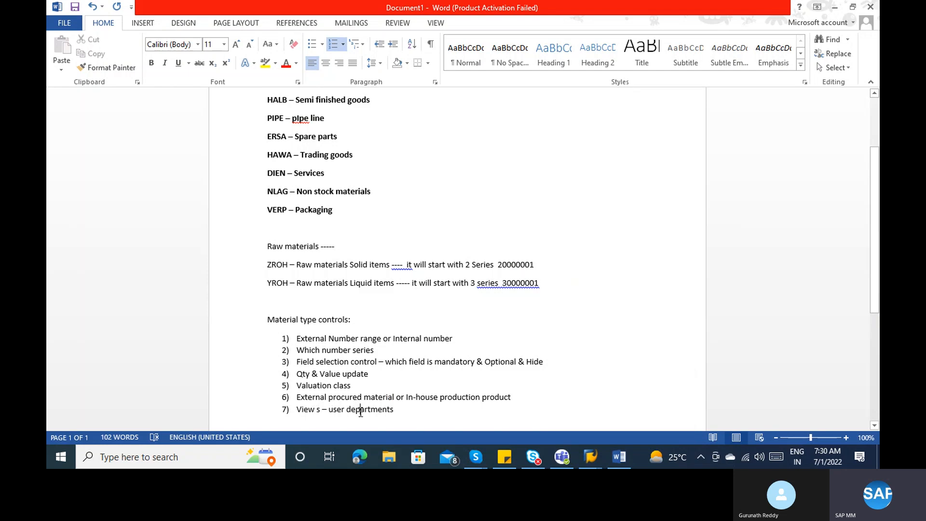
click(401, 407)
drag(400, 408, 297, 409)
click(265, 63)
click(438, 295)
drag(376, 374, 309, 375)
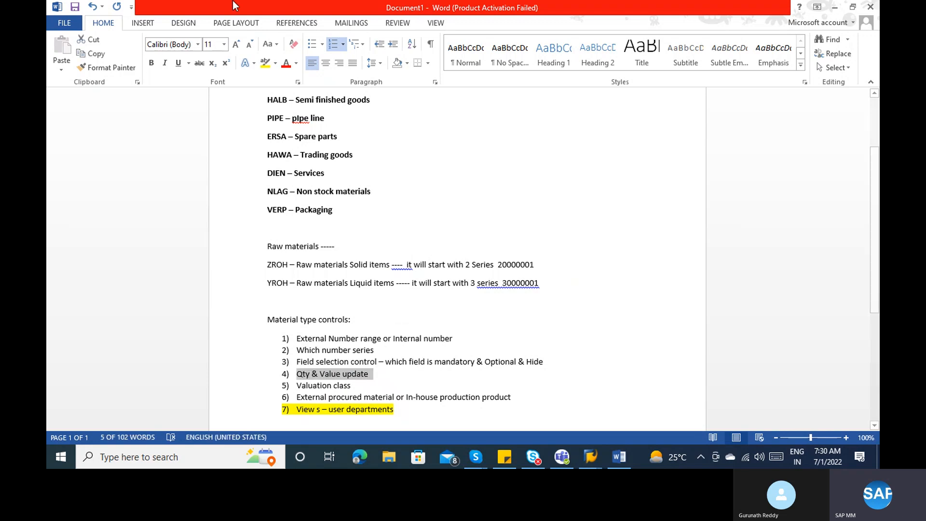
click(265, 62)
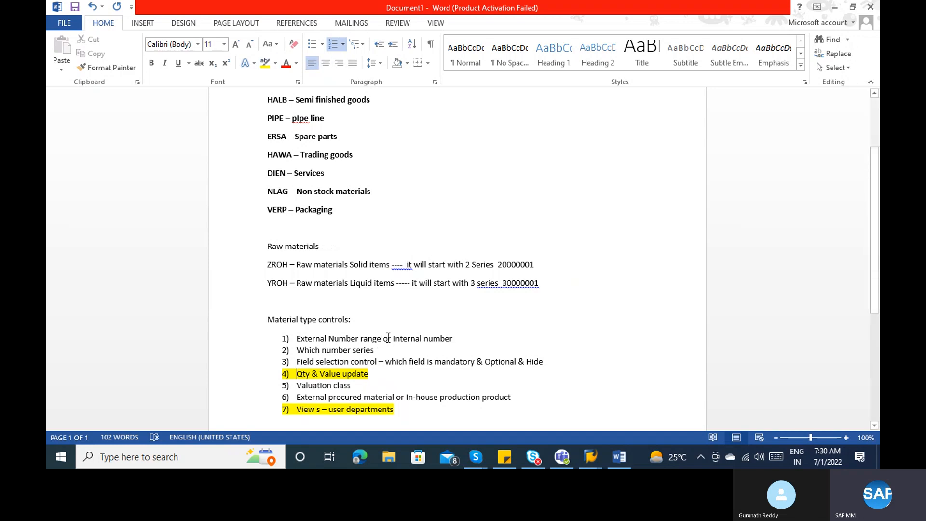
Step: Select the "Valuation class" item, switch back to SAP and inspect the account category reference in the ROH valuation settings
drag(352, 385, 297, 386)
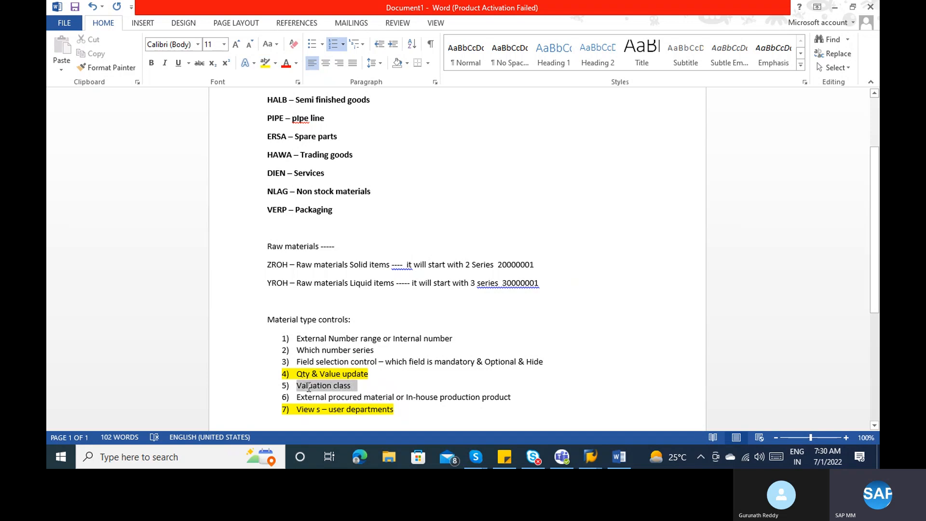
key(alt+Tab)
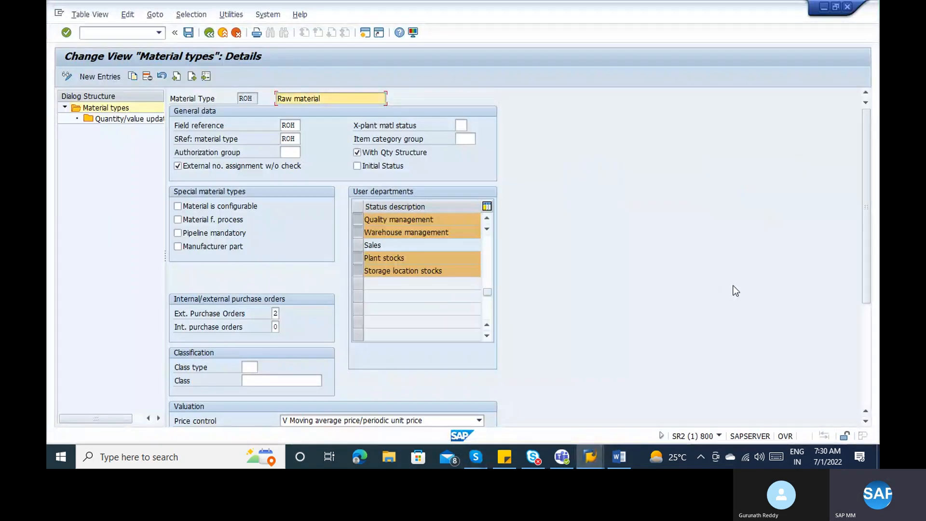
click(867, 345)
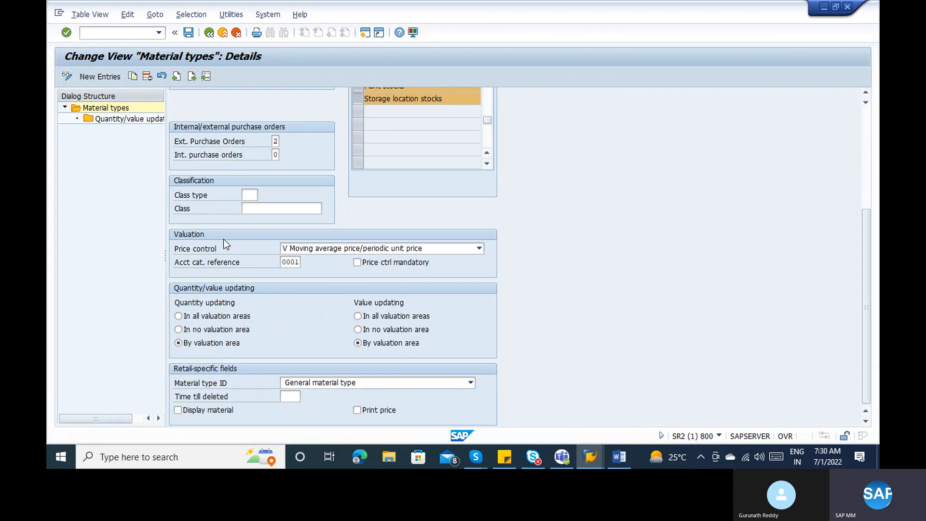
click(295, 262)
drag(282, 262, 299, 262)
Step: Start transaction SPRO in a new session and display the SAP Reference IMG
click(140, 37)
text(/ospro)
key(Return)
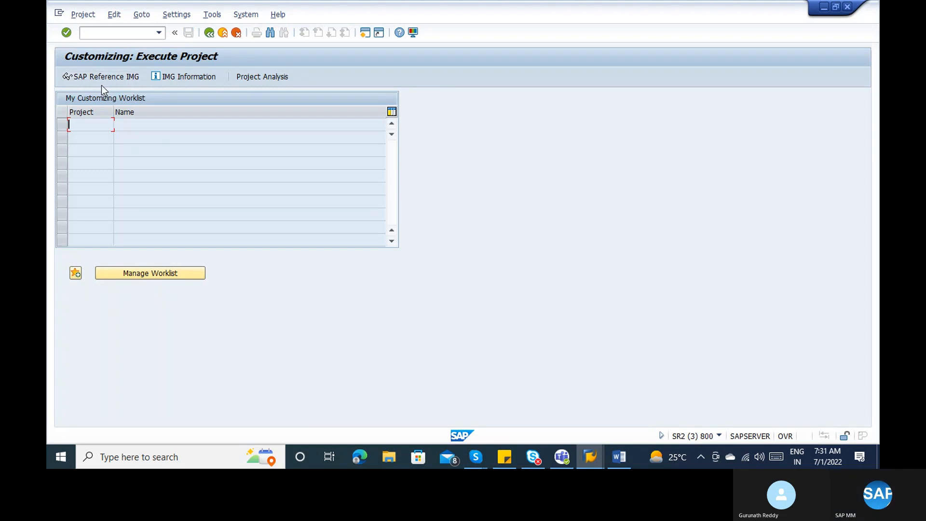
click(97, 77)
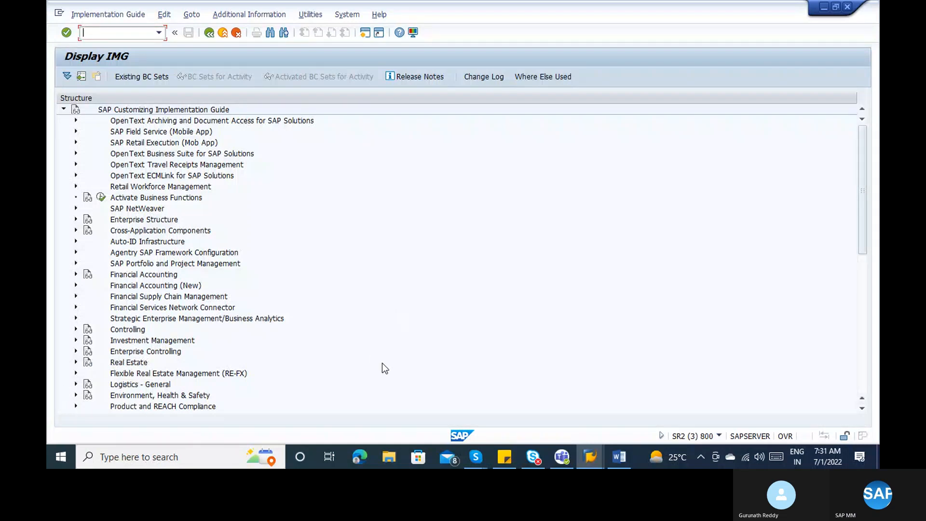
Step: Open the Valuation Class table from Define Valuation Classes under Materials Management, Valuation and Account Assignment, Account Determination Without Wizard
click(862, 274)
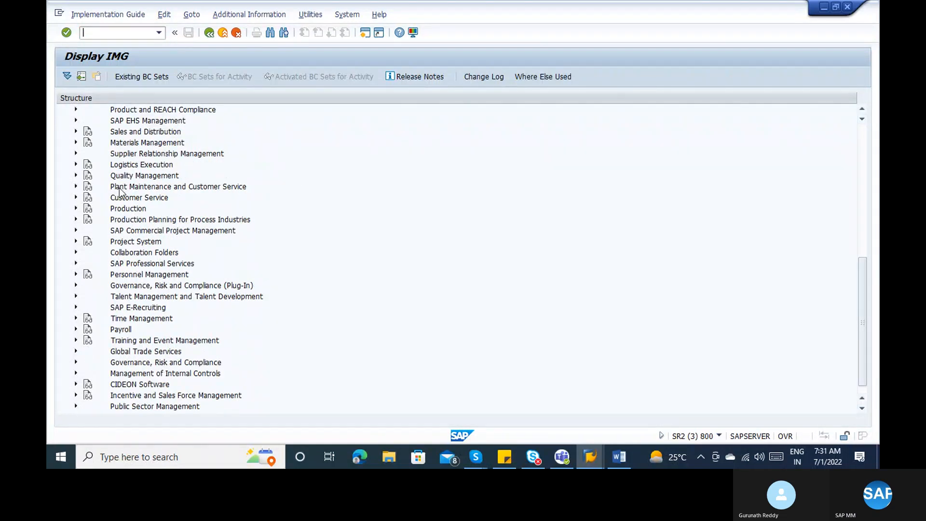
click(76, 143)
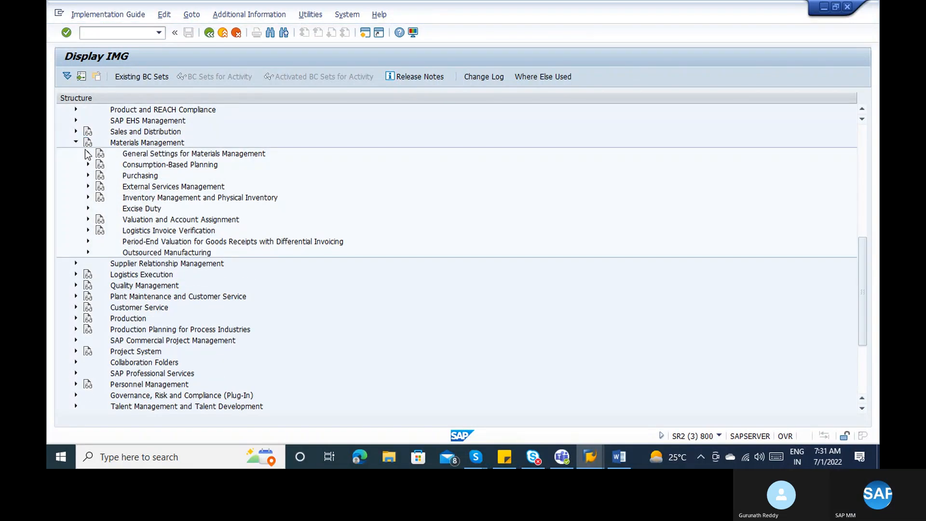
click(89, 220)
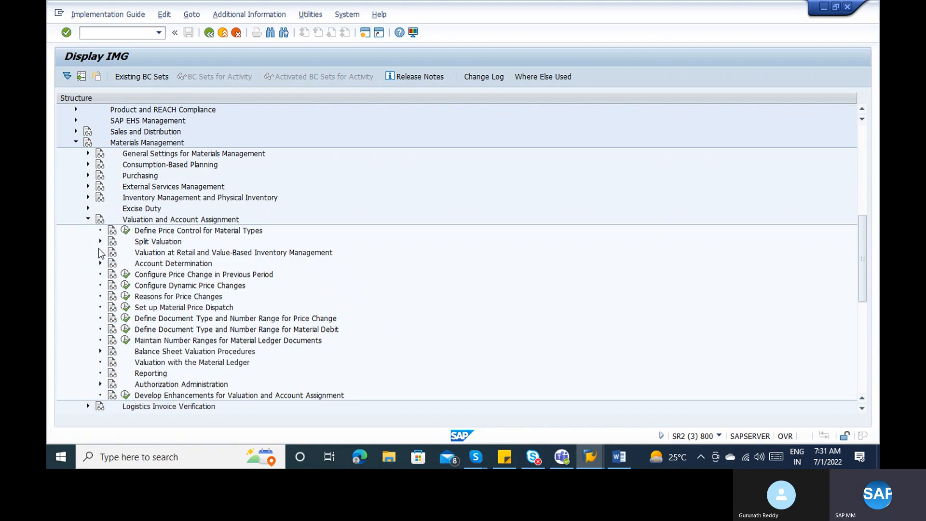
click(100, 263)
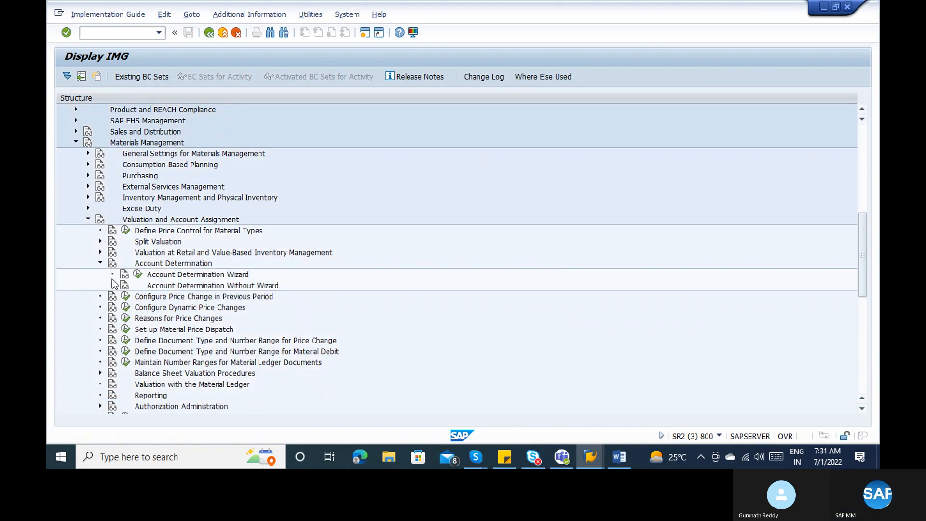
click(113, 285)
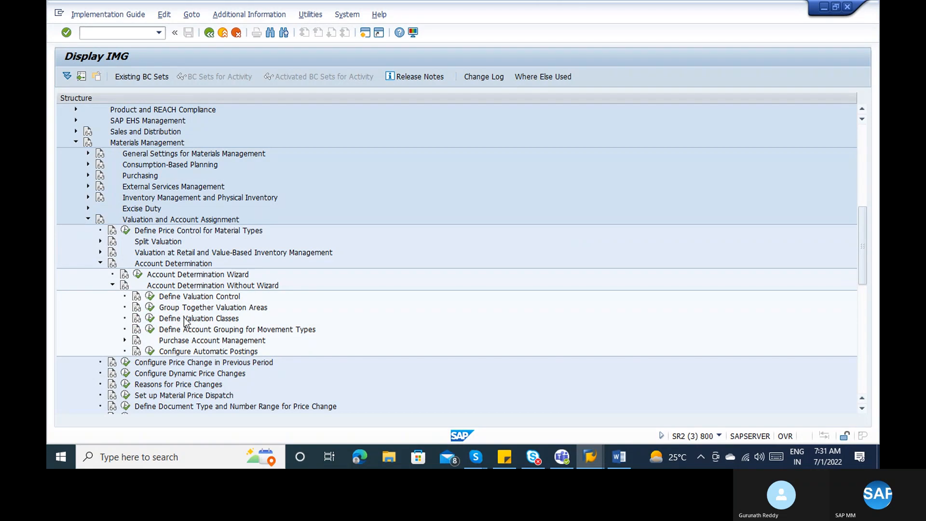
click(150, 318)
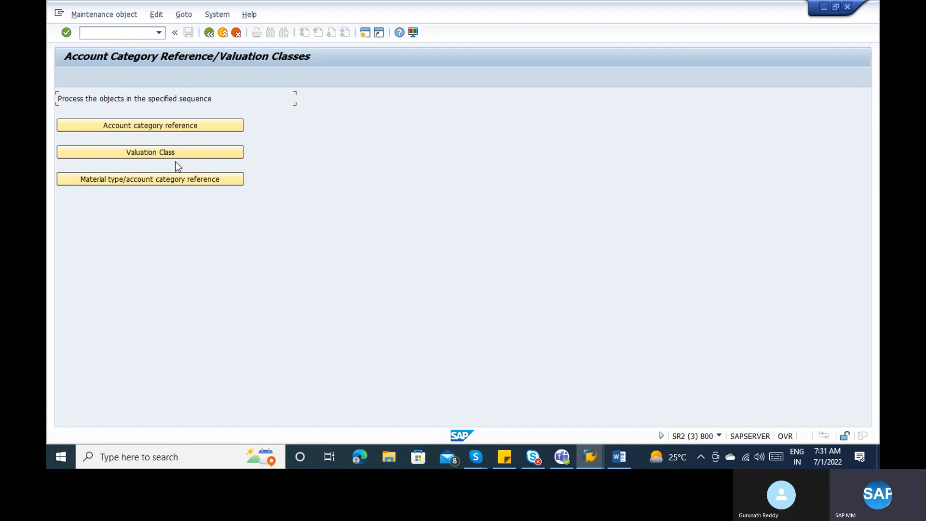
click(152, 151)
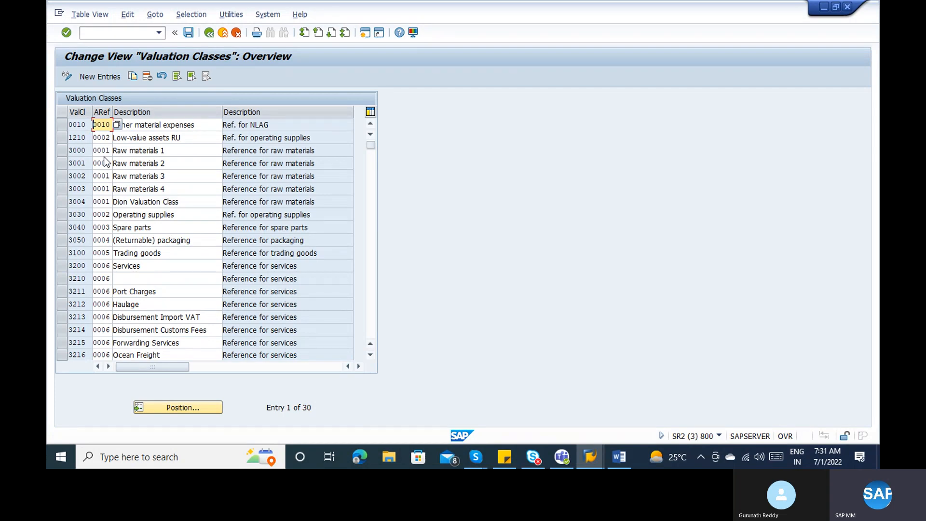
Step: Mark valuation classes 3000 to 3004 of account category reference 0001 and examine their raw material descriptions
click(107, 176)
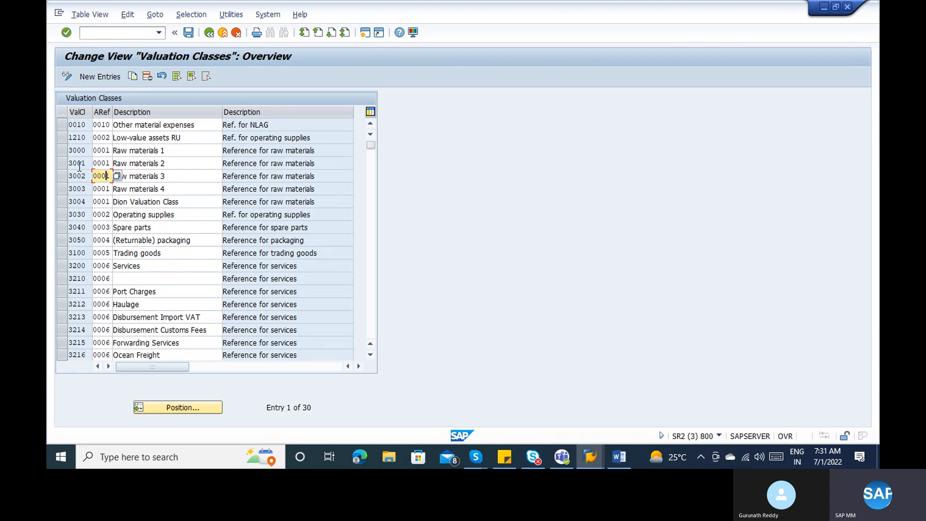
click(63, 154)
drag(62, 154, 63, 199)
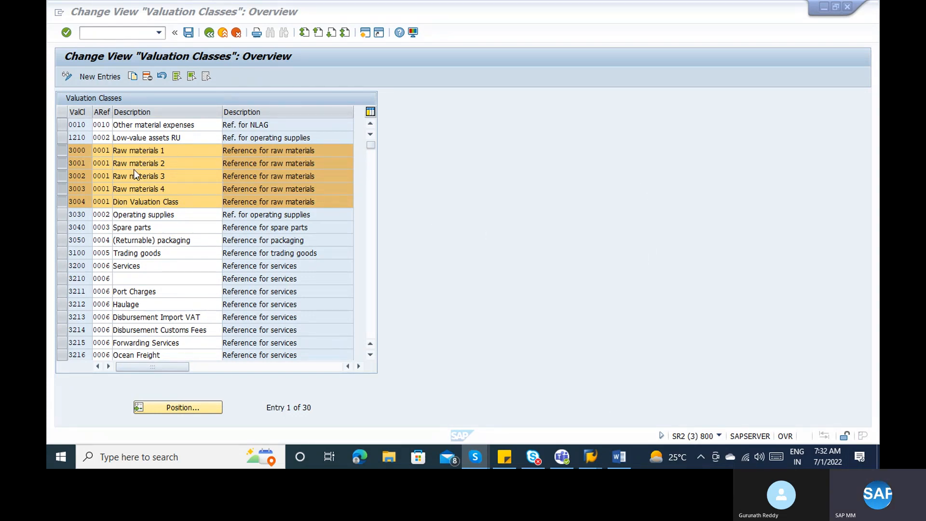
click(152, 162)
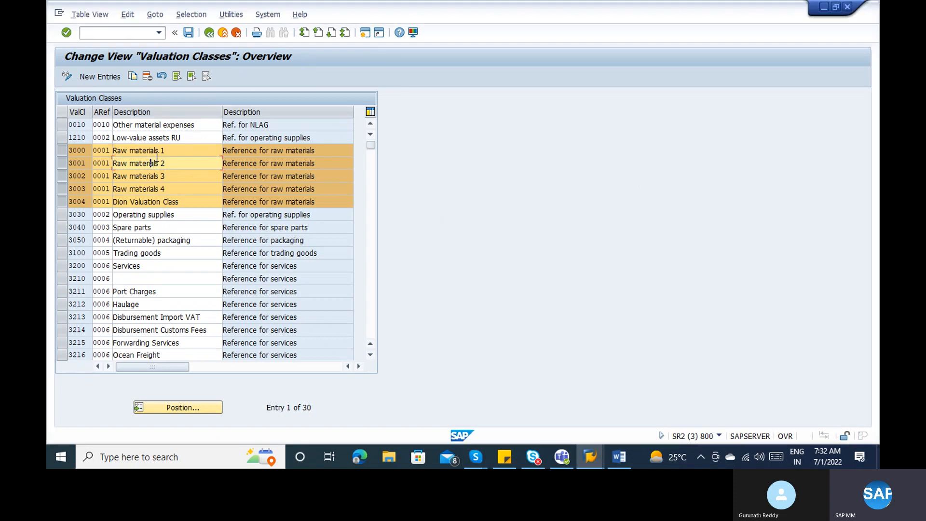
click(162, 151)
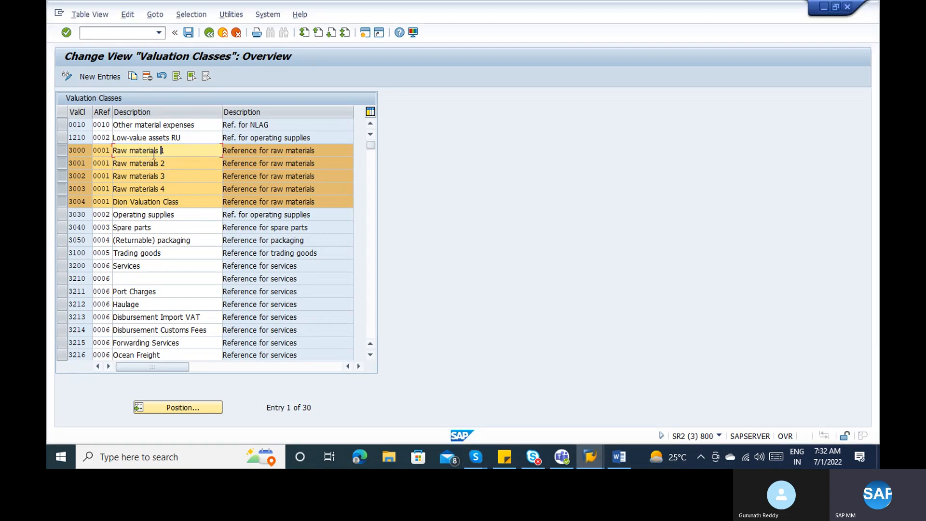
click(86, 150)
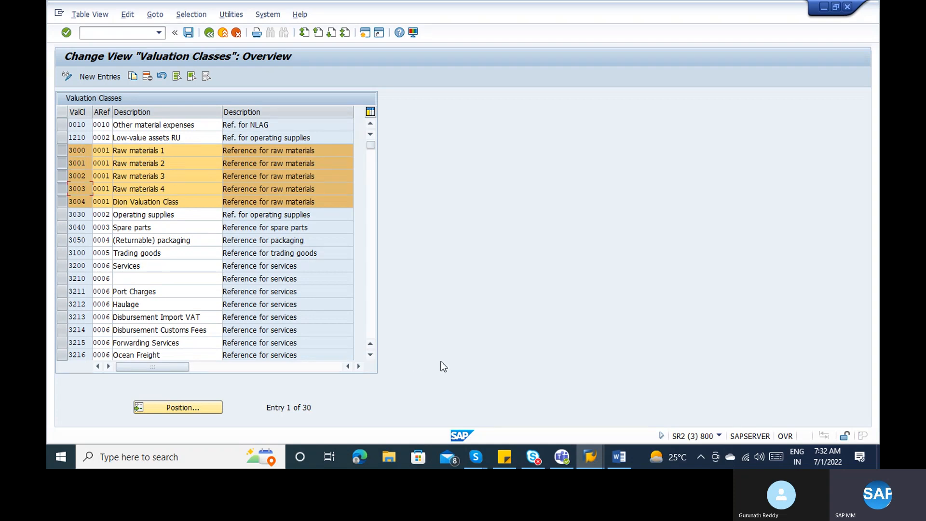
Step: Switch to the Word document and add the heading "Raw materials ---------" below the numbered material type controls list
click(619, 462)
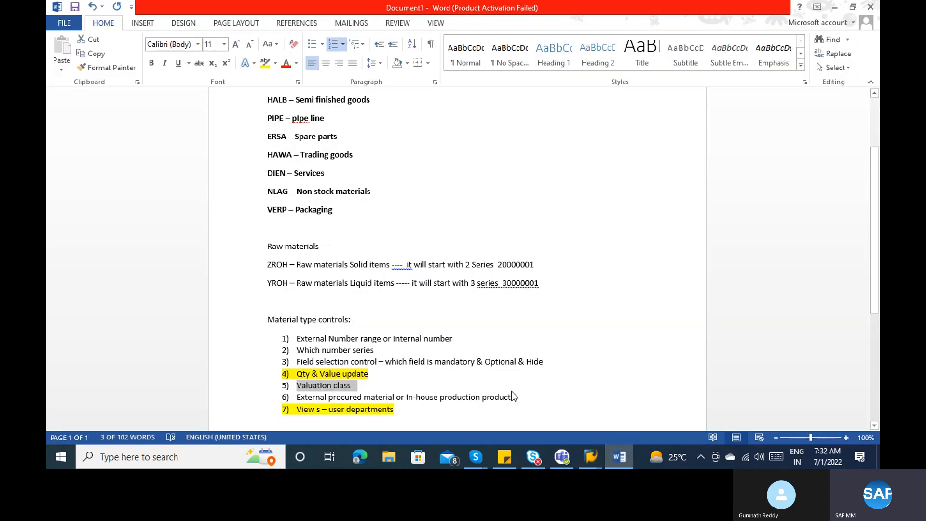
click(497, 402)
click(458, 410)
key(Return)
key(Return)
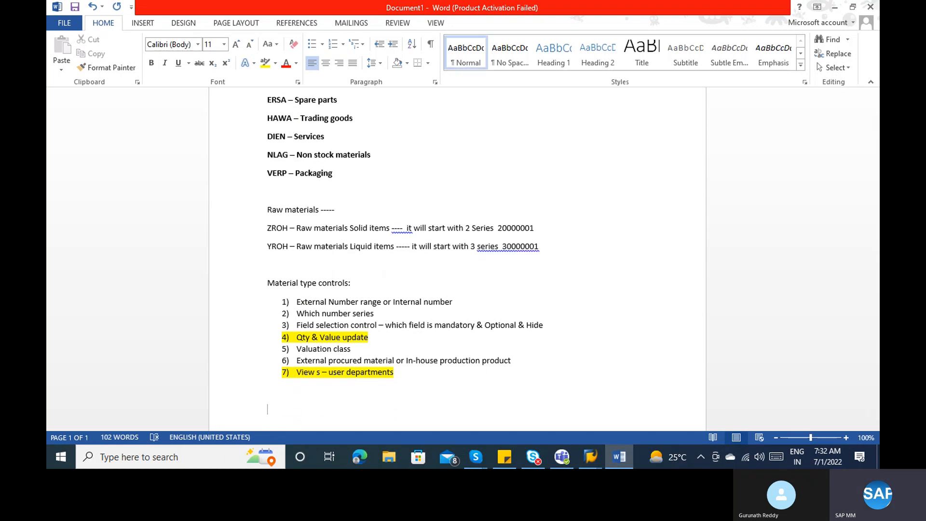
text(Raw materials )
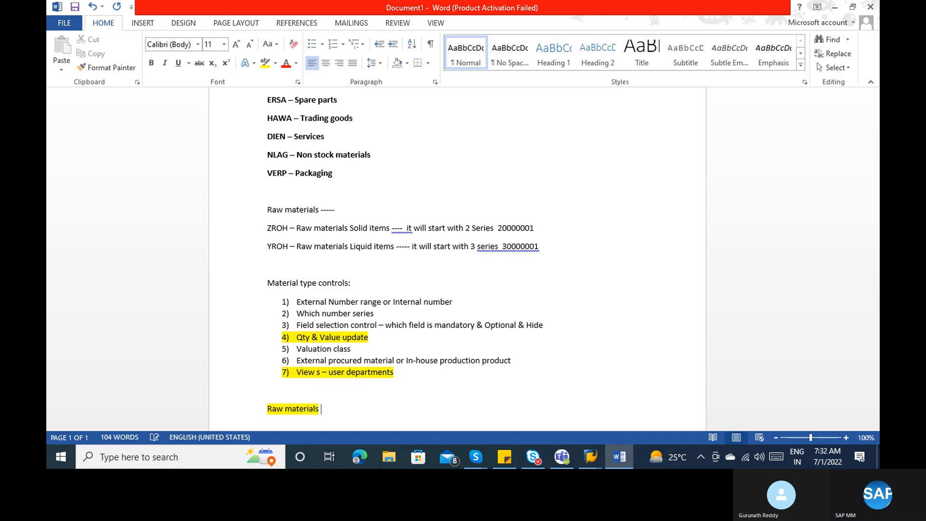
text(---------)
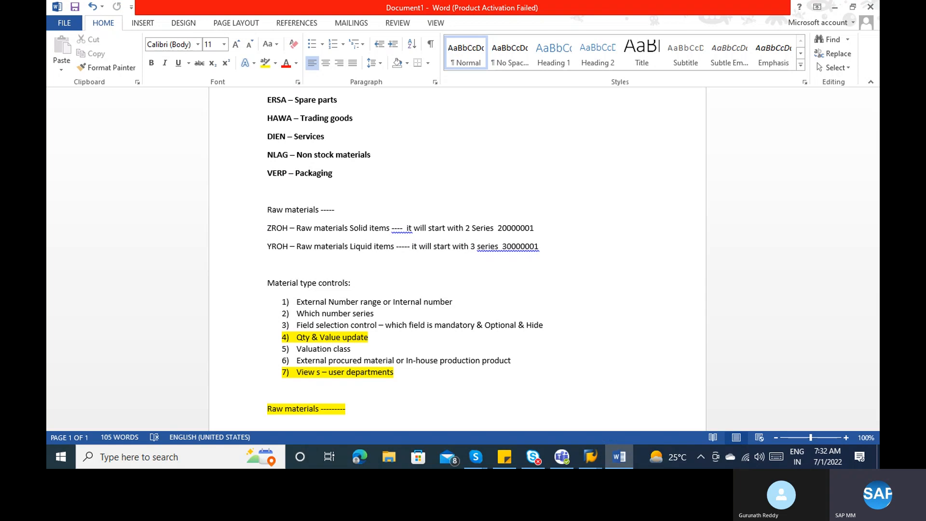
Step: Add the line "110000 ---- Raw material “A”" below the new heading, leaving a blank line between them
key(Return)
key(Return)
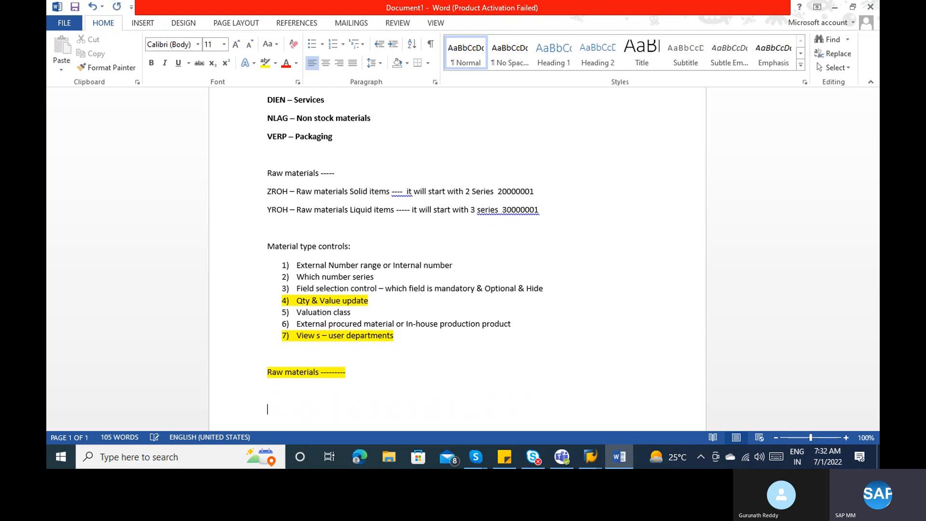
text(110000 ----)
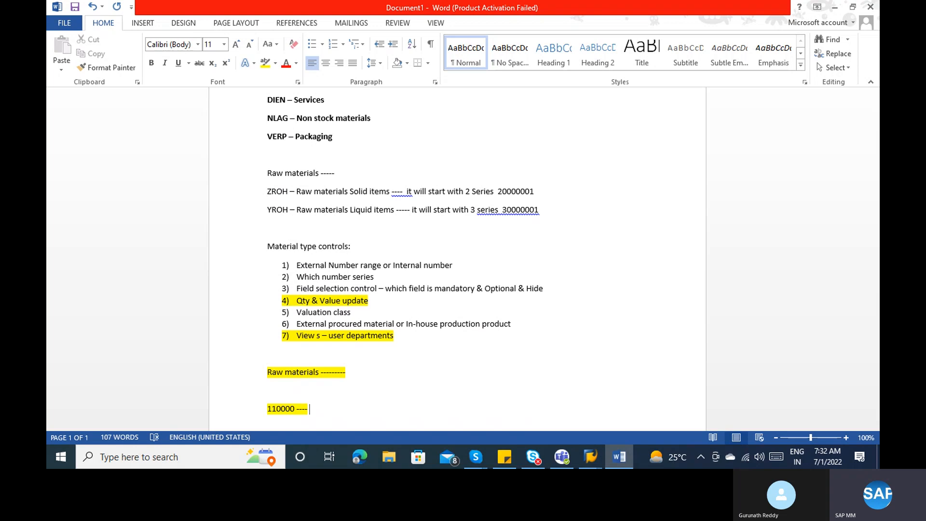
text( Raw mae)
key(BackSpace)
key(BackSpace)
text(ate)
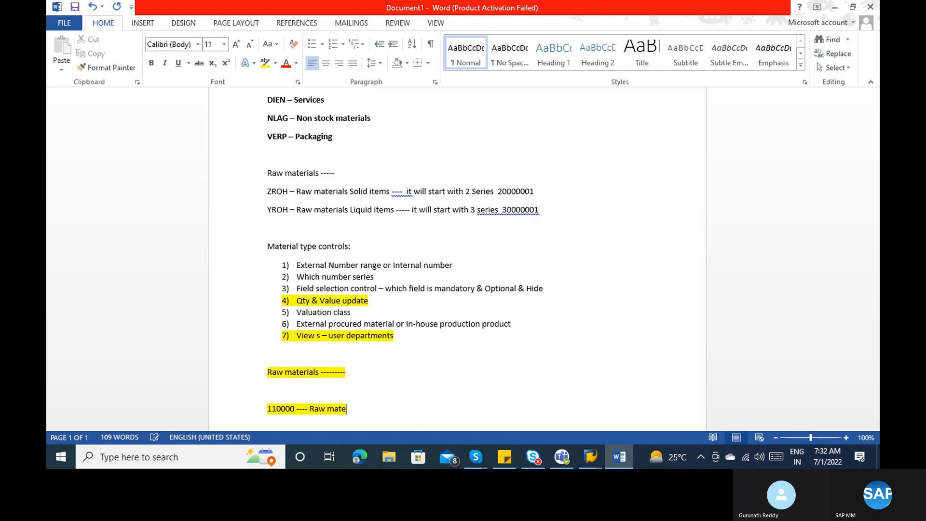
text(rial ")
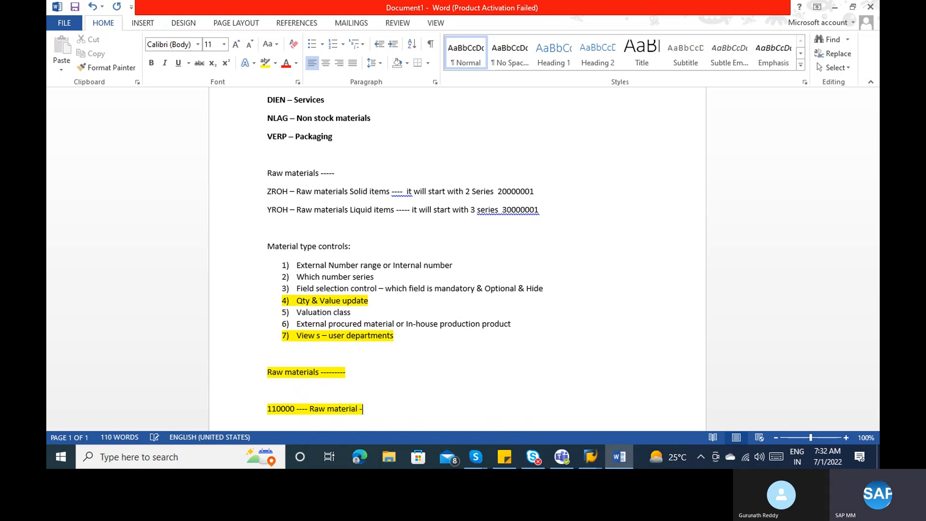
text(A)
text(")
Step: Add a second example line reading "110001 ---- Raw material “B”"
key(Return)
text(11)
text(0000)
key(BackSpace)
text(1)
text( ---- R)
text(aq)
key(BackSpace)
key(BackSpace)
text(w mat)
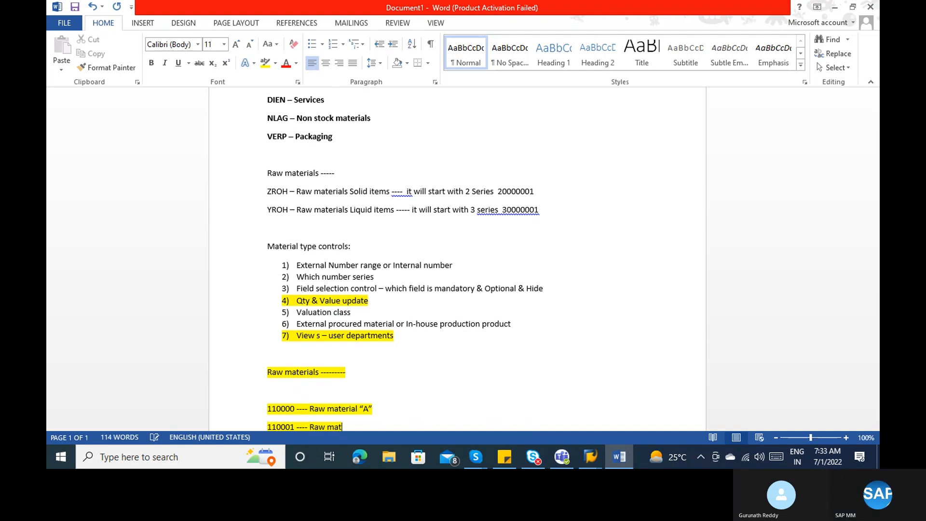
text(erial "B)
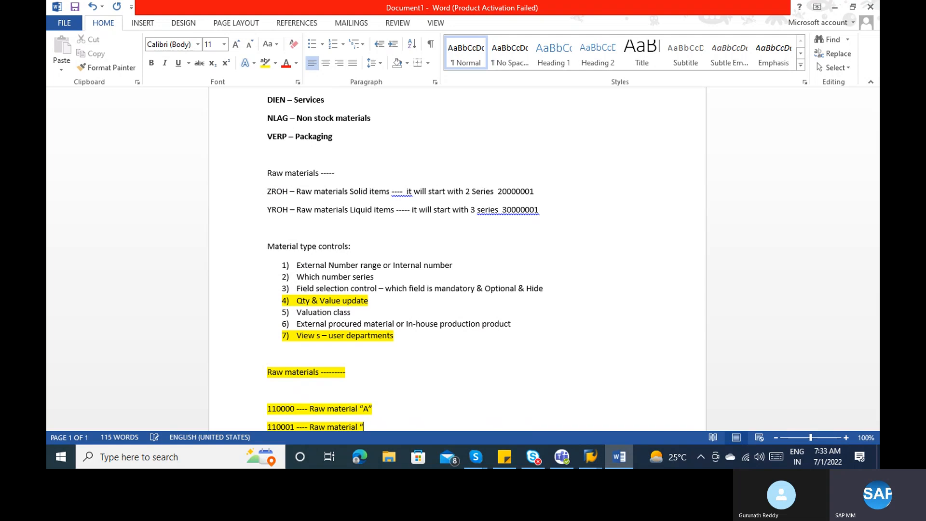
text(")
Step: Add a third example line reading "110002 – raw material “C”"
key(Return)
text(11)
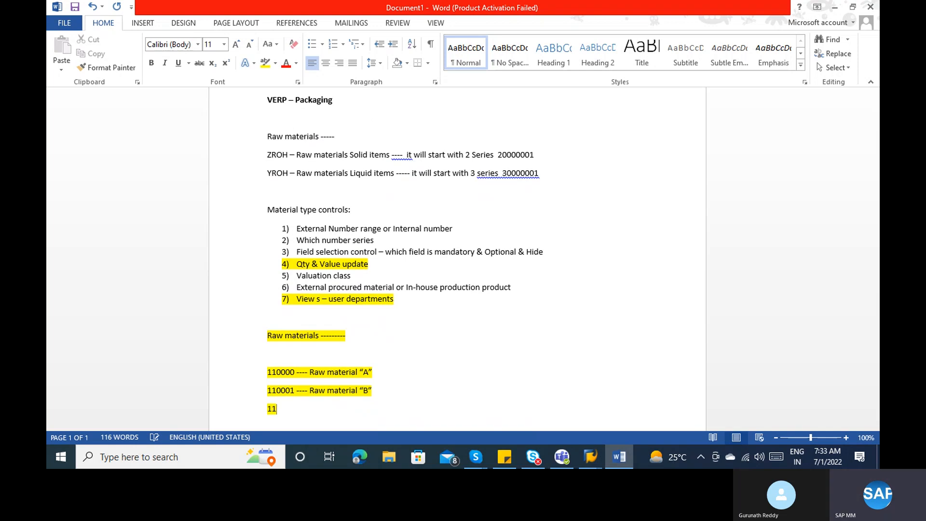
text(0002 - raw matereia)
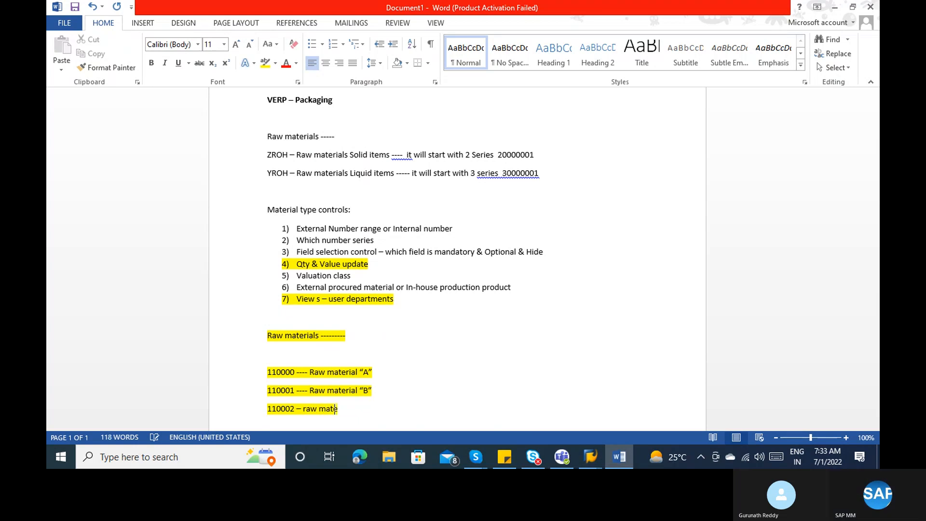
key(BackSpace)
key(BackSpace)
key(BackSpace)
key(BackSpace)
text(rial “C”)
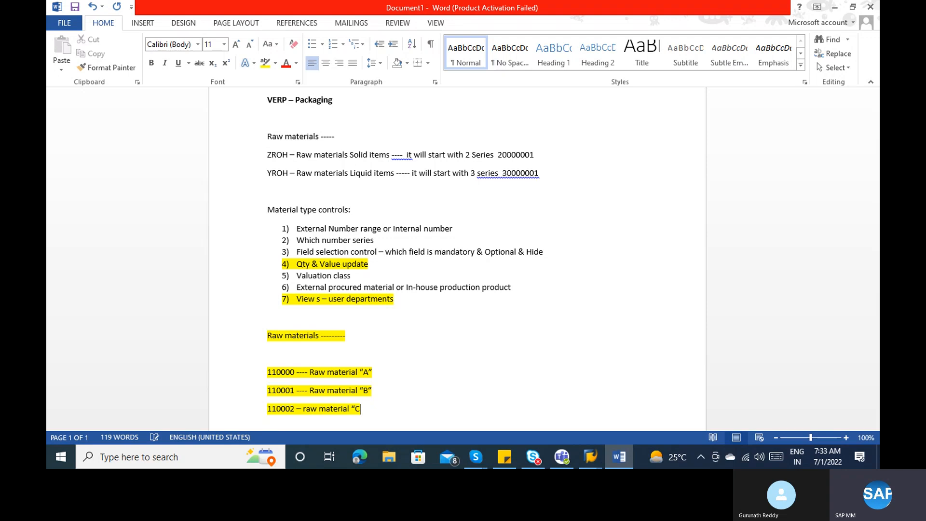
Step: Append the material type ROH in capitals to each of the raw material A, B and C lines
click(387, 374)
text(- roh)
click(389, 395)
text(- ROH)
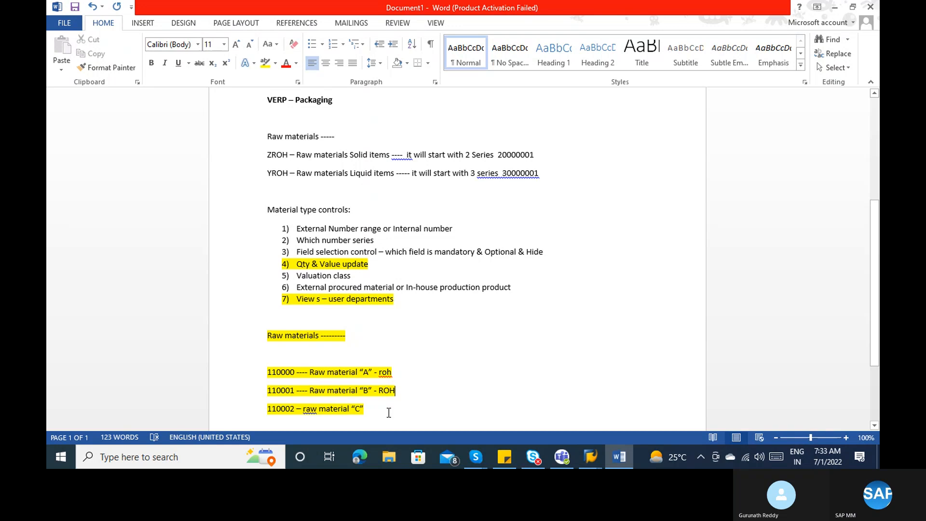
click(388, 409)
text(- )
text(ROH)
click(403, 374)
key(BackSpace)
key(BackSpace)
key(BackSpace)
text(ROH)
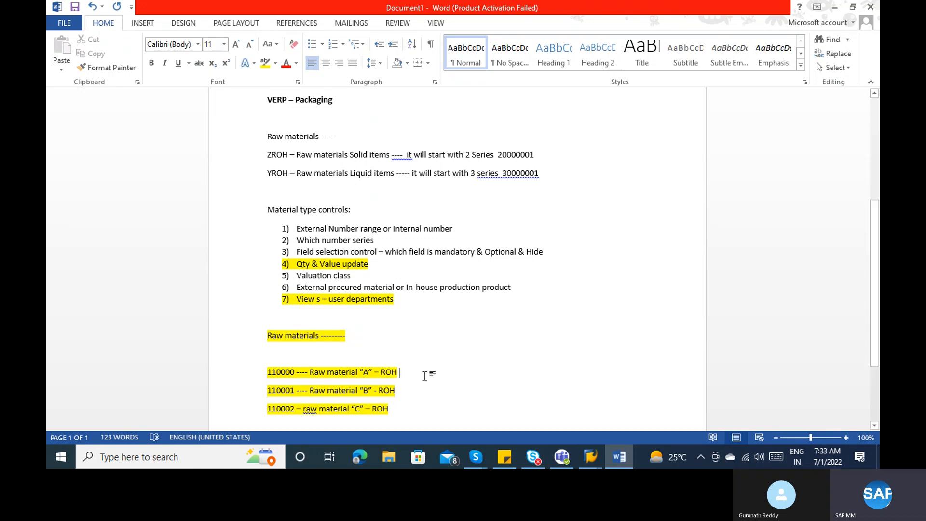
Step: Append valuation class 3000 to the raw material A line, 3001 to B and 3002 to C
text(  -----)
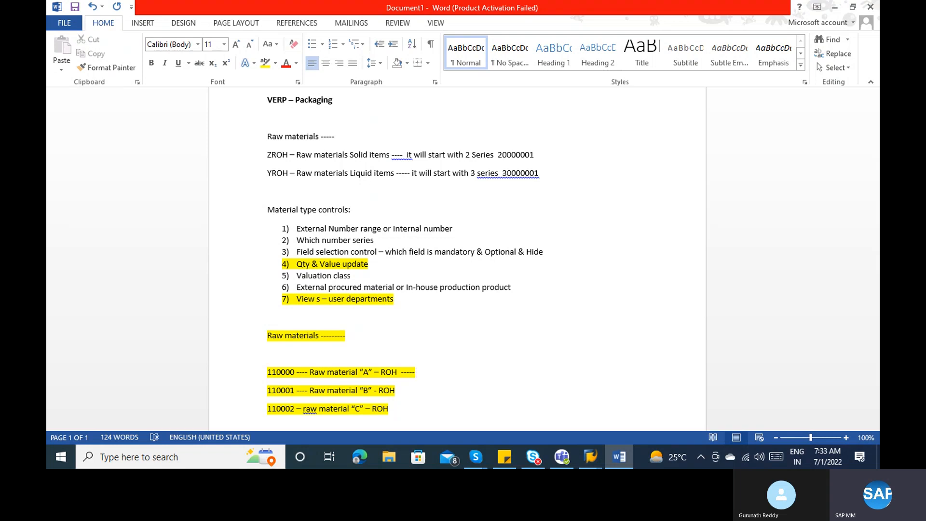
text( 3000)
click(421, 390)
text(-3000)
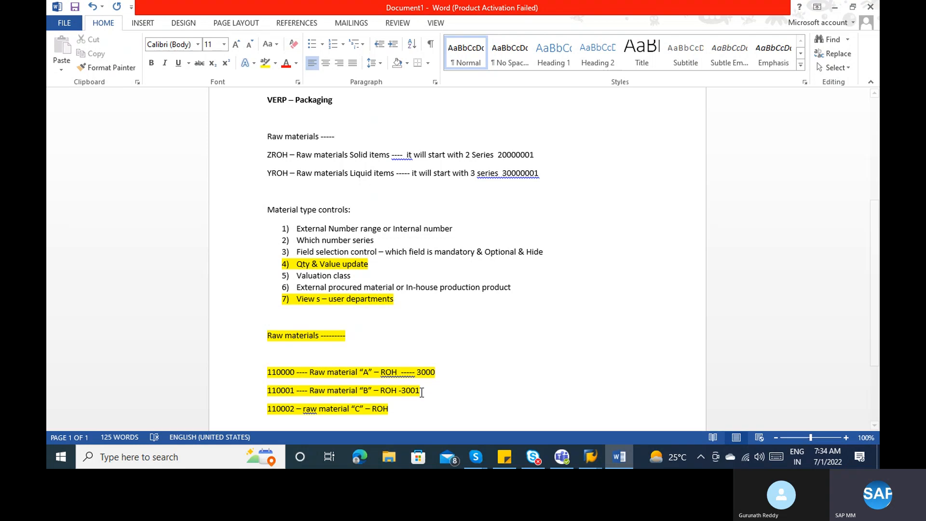
click(411, 409)
text(-30002)
key(BackSpace)
key(BackSpace)
key(BackSpace)
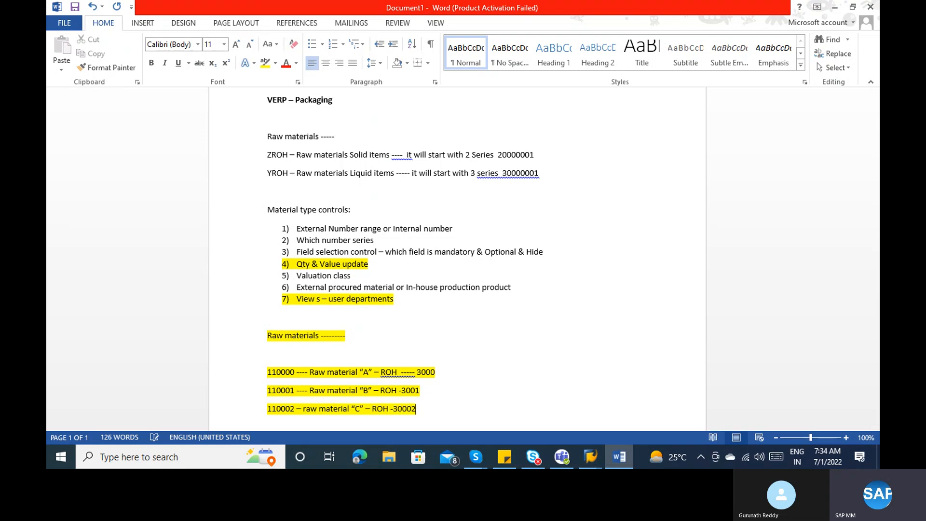
text(2)
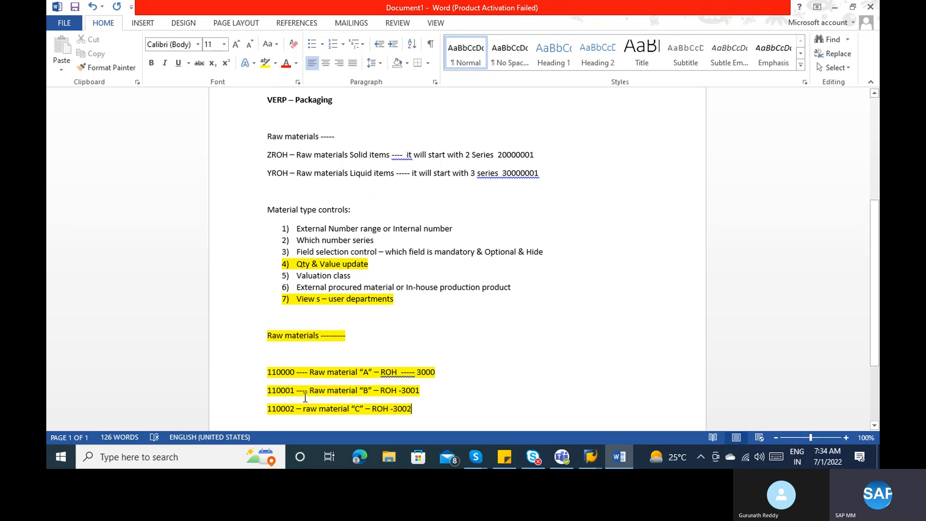
Step: Compare the three raw material lines with the valuation classes of account category reference 0001 in the SAP Valuation Classes table
click(390, 409)
click(412, 393)
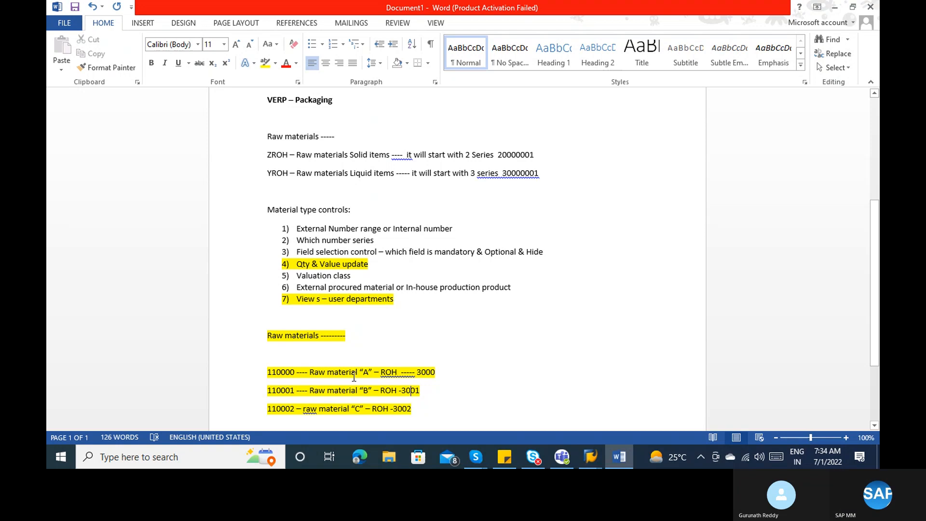
right_click(360, 412)
click(359, 415)
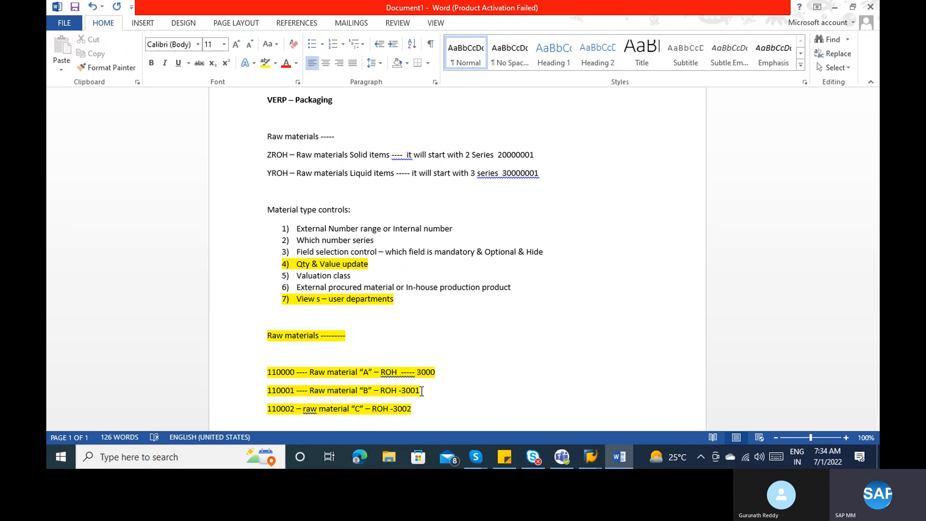
key(alt+Tab)
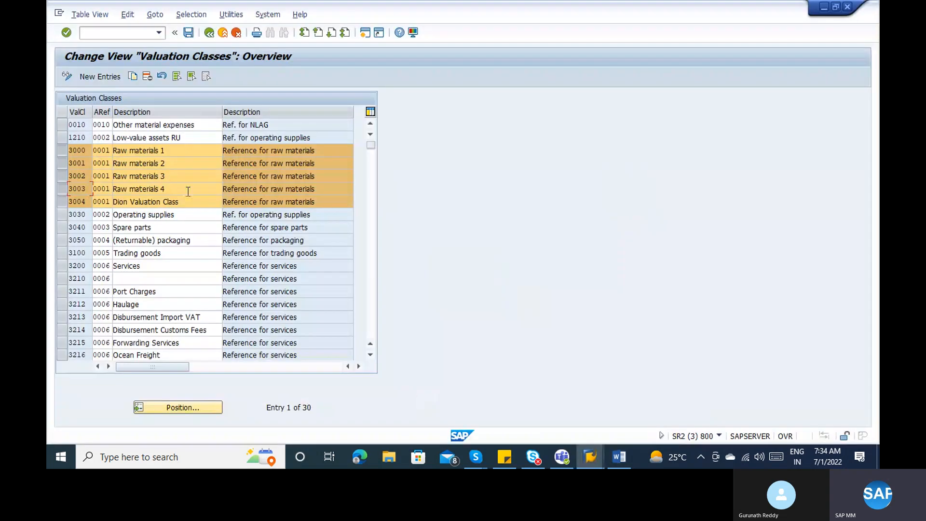
click(103, 151)
key(alt+Tab)
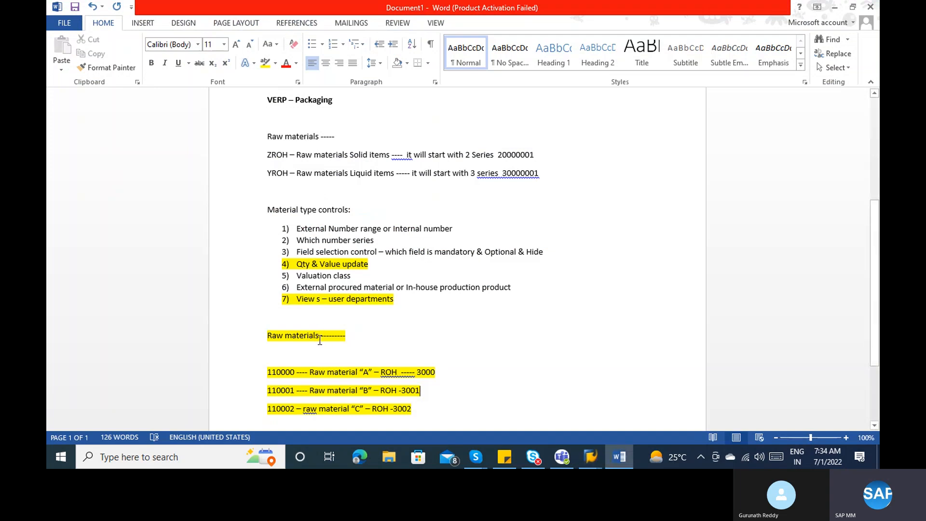
key(alt+Tab)
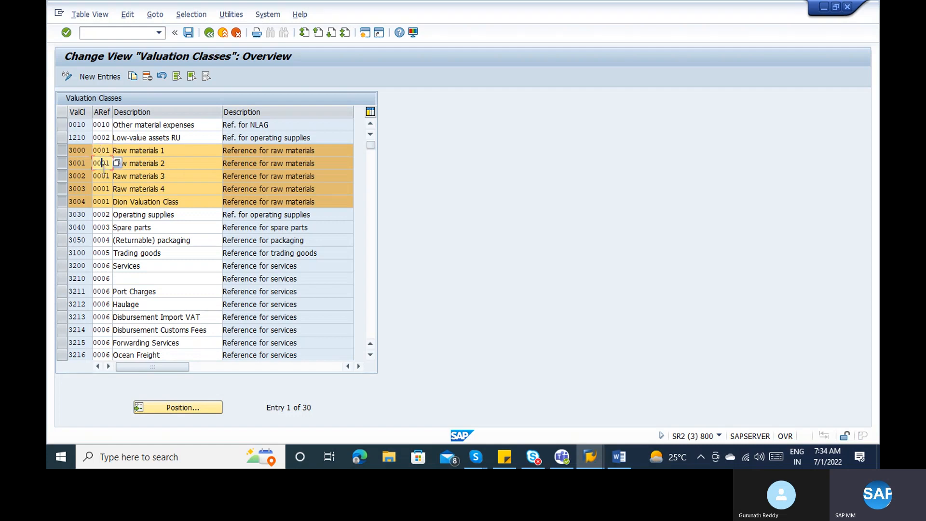
click(84, 153)
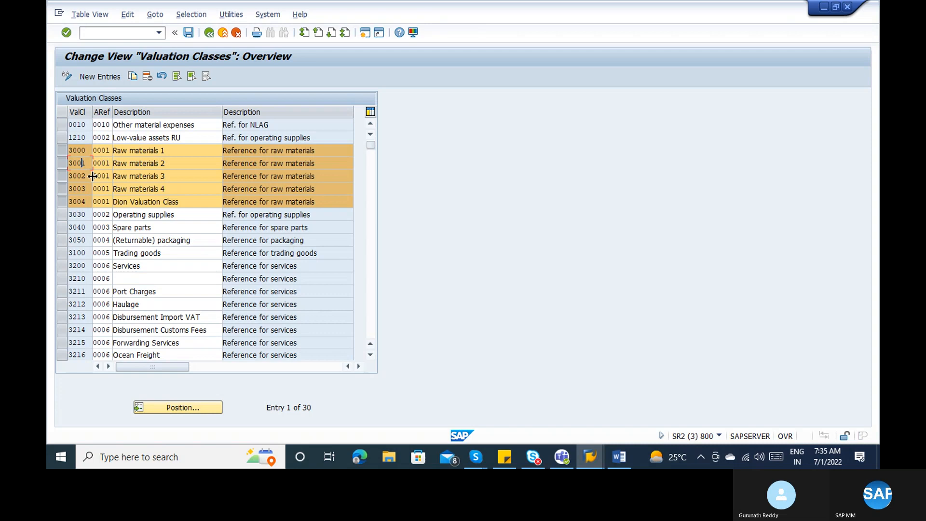
Step: Inspect the account category reference in the ROH material type details and check it against valuation classes 3001 and 3003
key(alt+Tab)
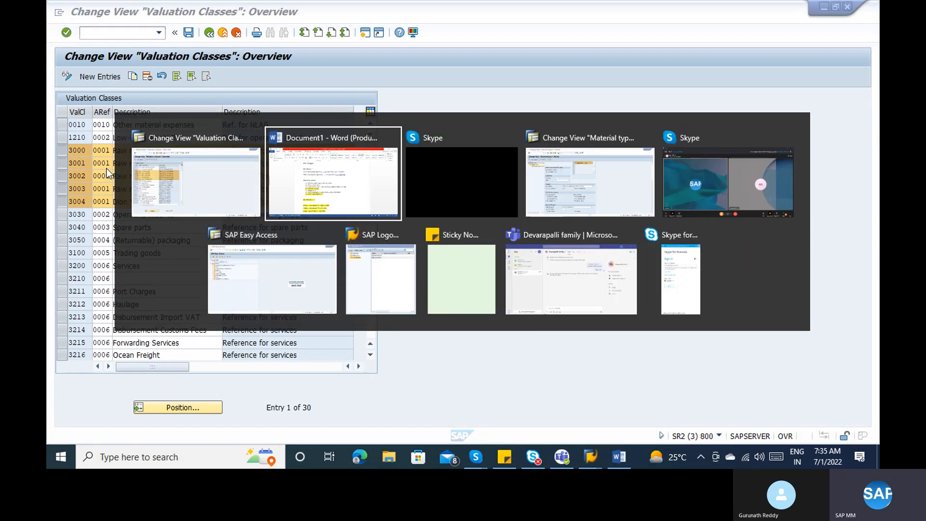
key(alt+Tab)
key(alt+Tab)
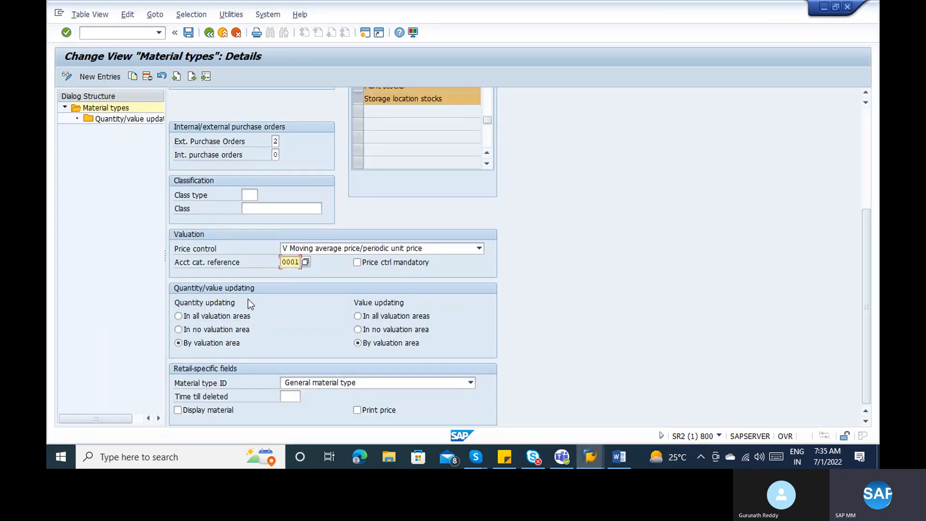
right_click(288, 263)
click(288, 262)
double_click(288, 262)
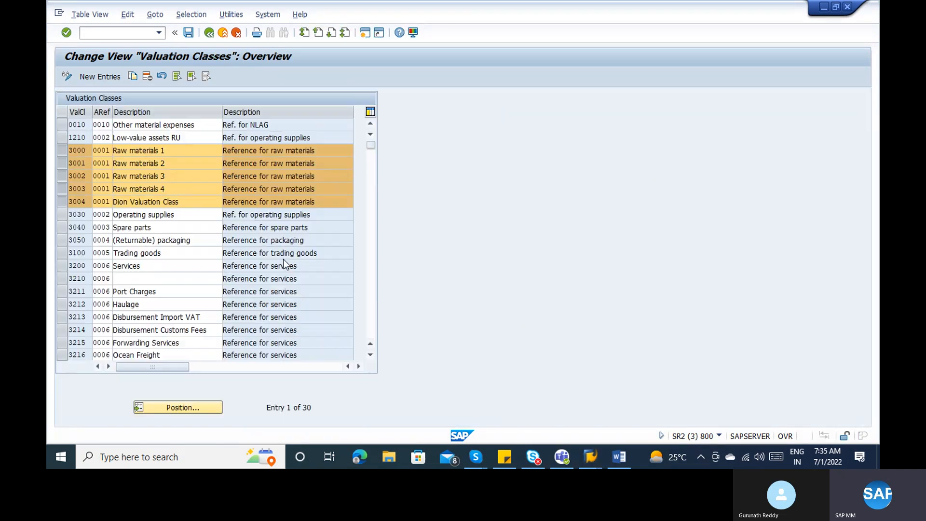
right_click(90, 160)
click(87, 164)
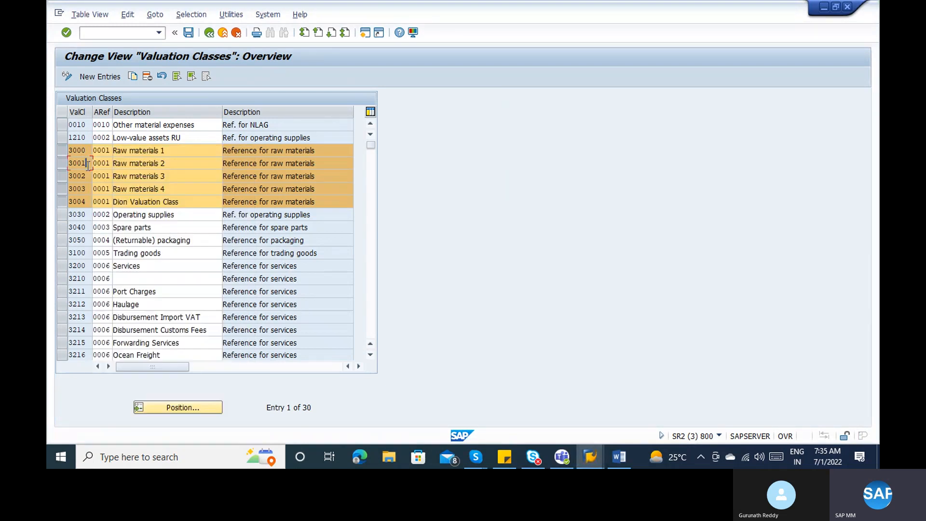
click(85, 190)
Step: Review the ROH material type code and its account category reference, and return to the Valuation Classes table
key(alt+Tab)
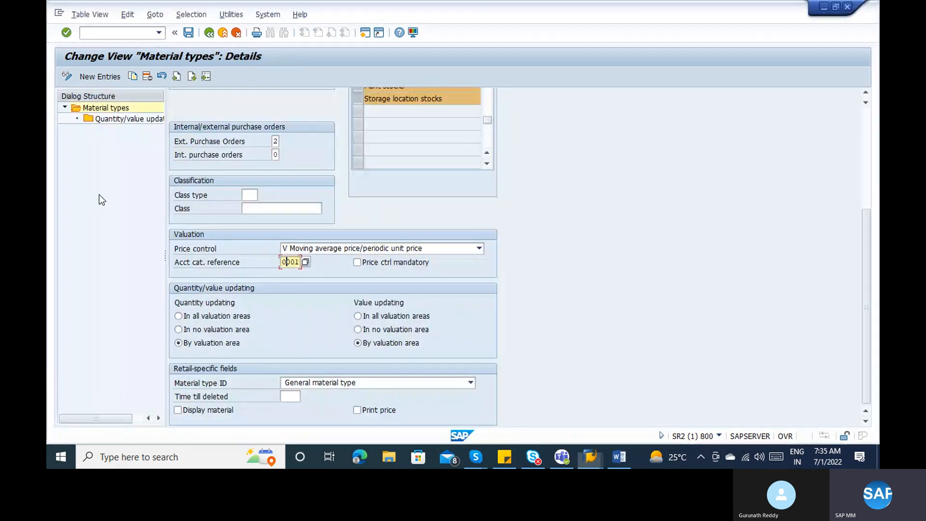
click(867, 120)
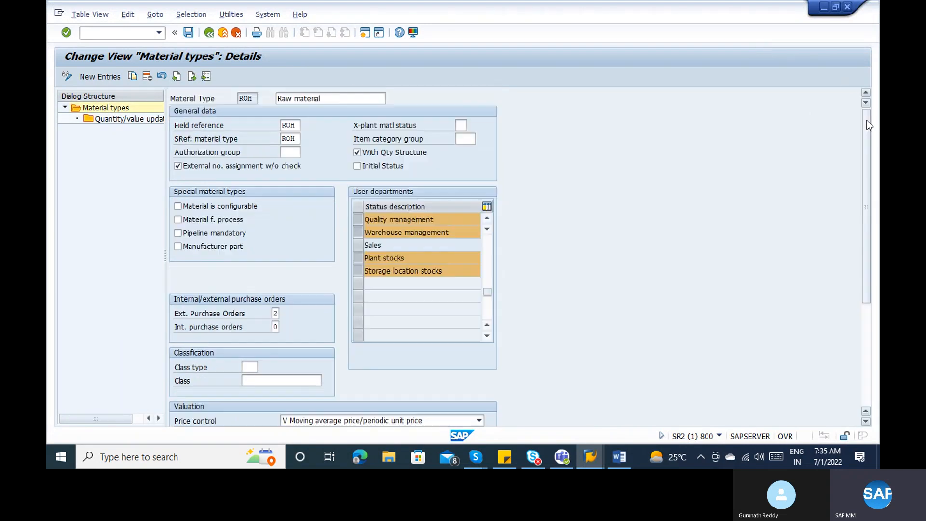
click(254, 100)
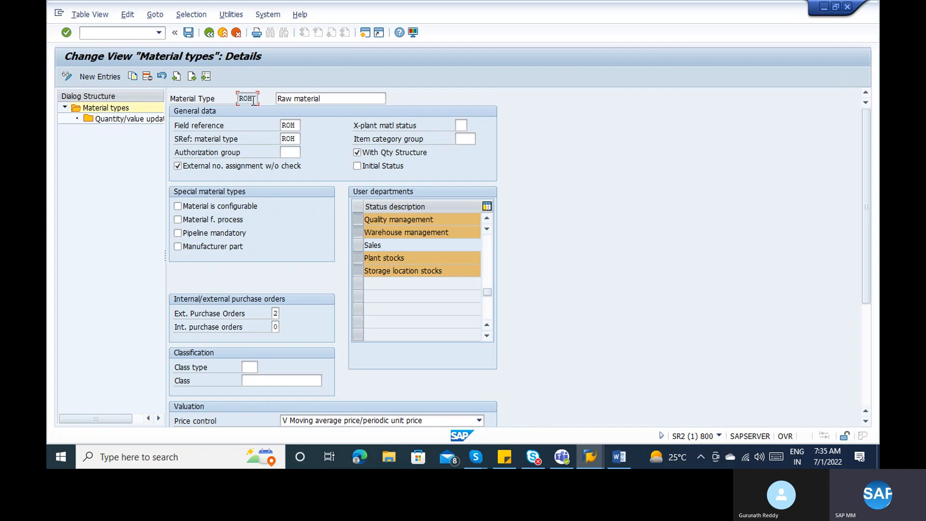
click(866, 313)
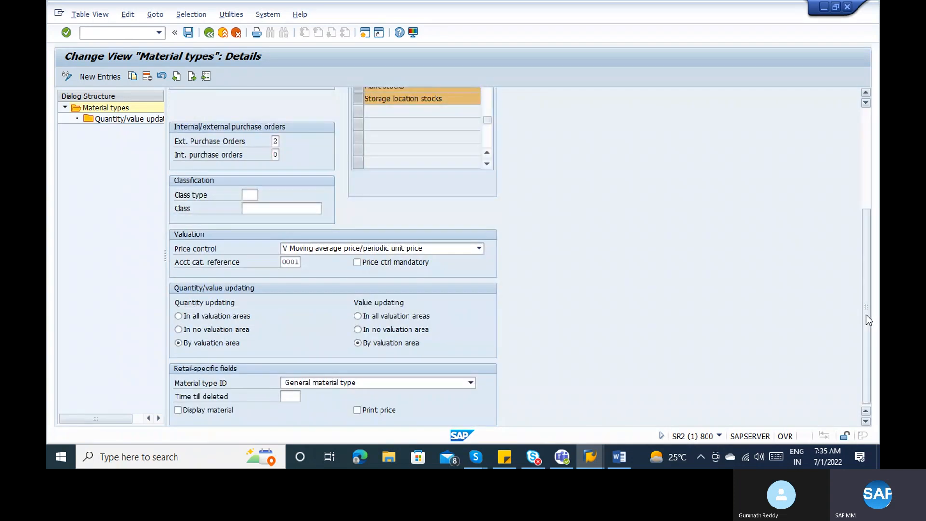
click(289, 265)
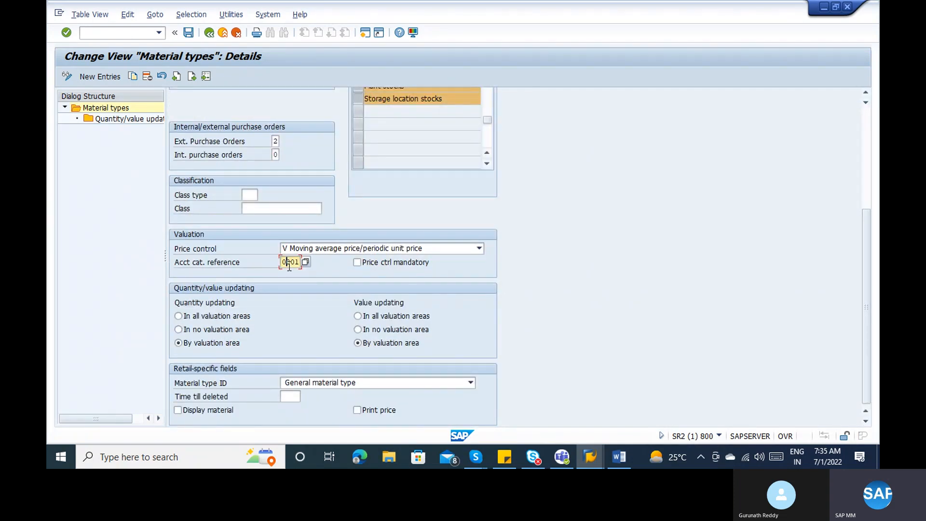
key(alt+Tab)
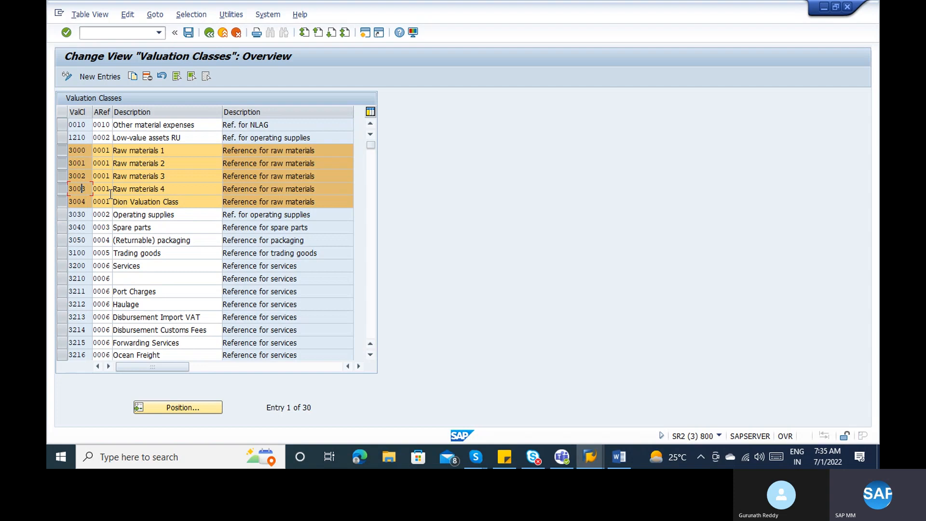
Step: Start transaction MM01 in the SAP Easy Access session and submit material dod with material type ROH Raw material
mouse_move(595, 455)
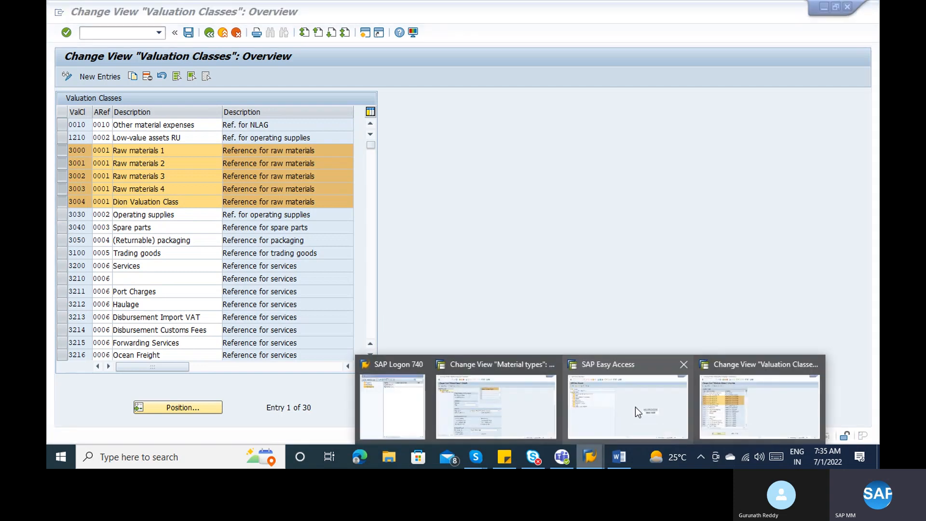
click(635, 407)
text(mm01)
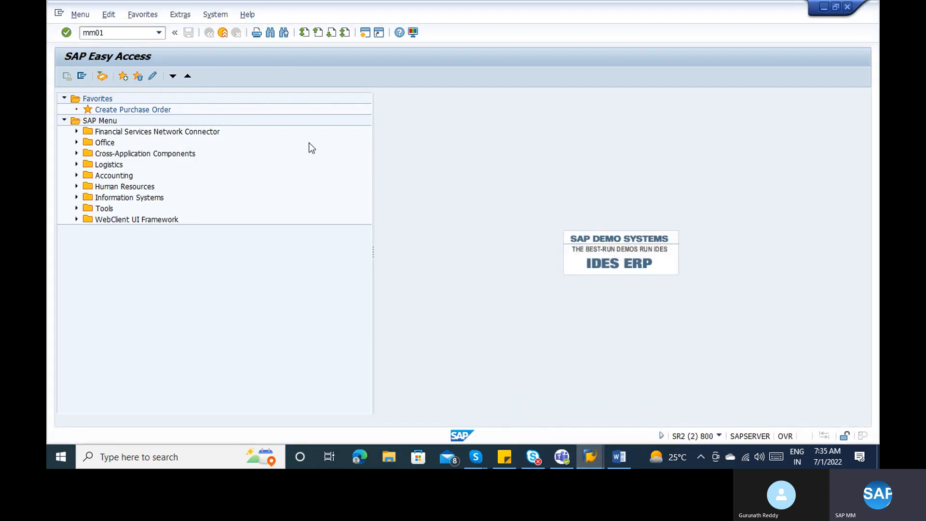
key(Return)
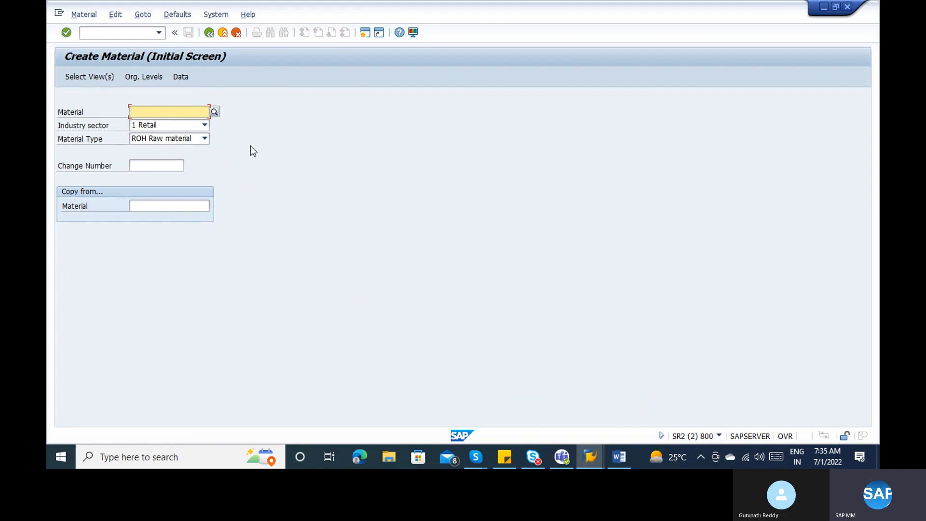
text(dod)
key(Return)
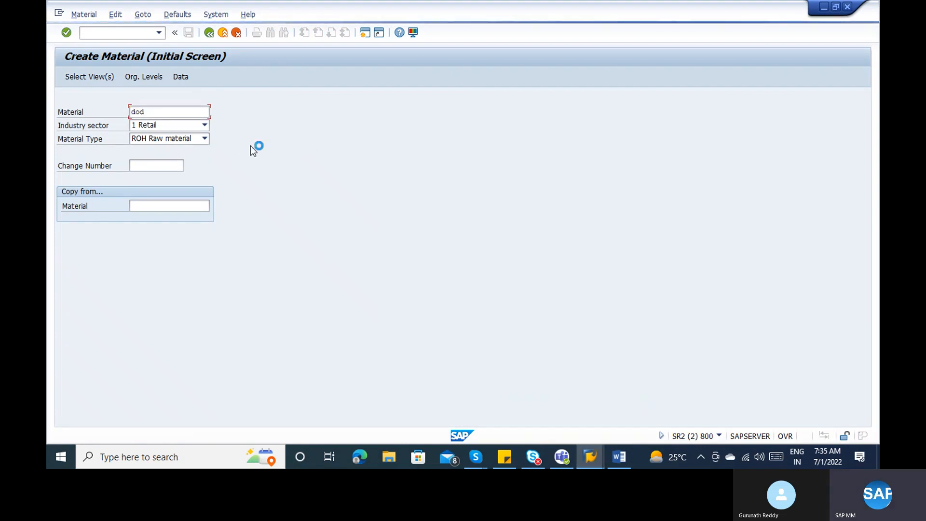